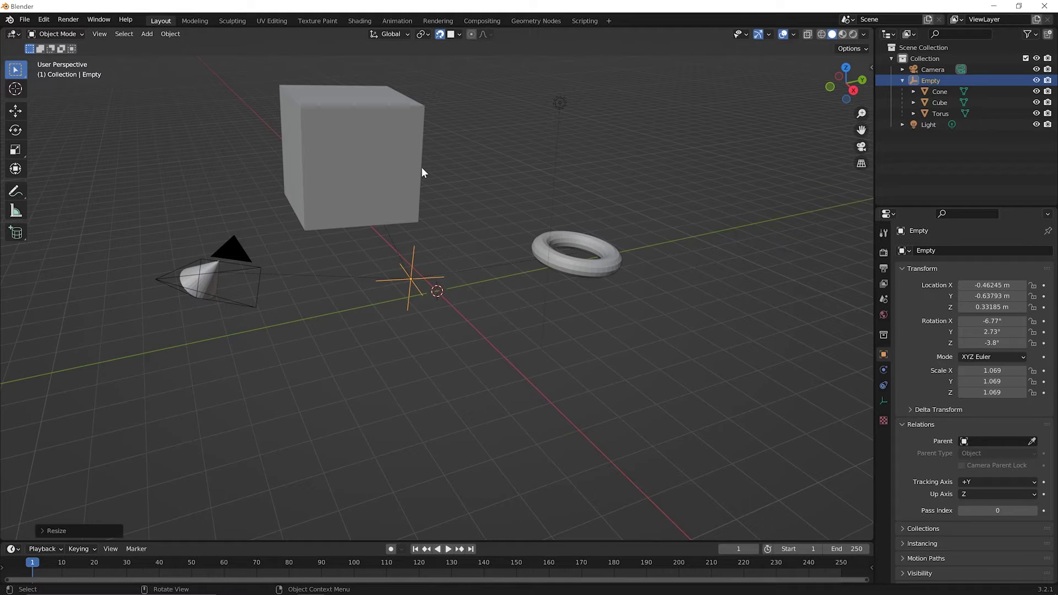
# Start a new General file without saving the changes to the current scene.
pyautogui.click(24, 18)
pyautogui.moveTo(33, 34)
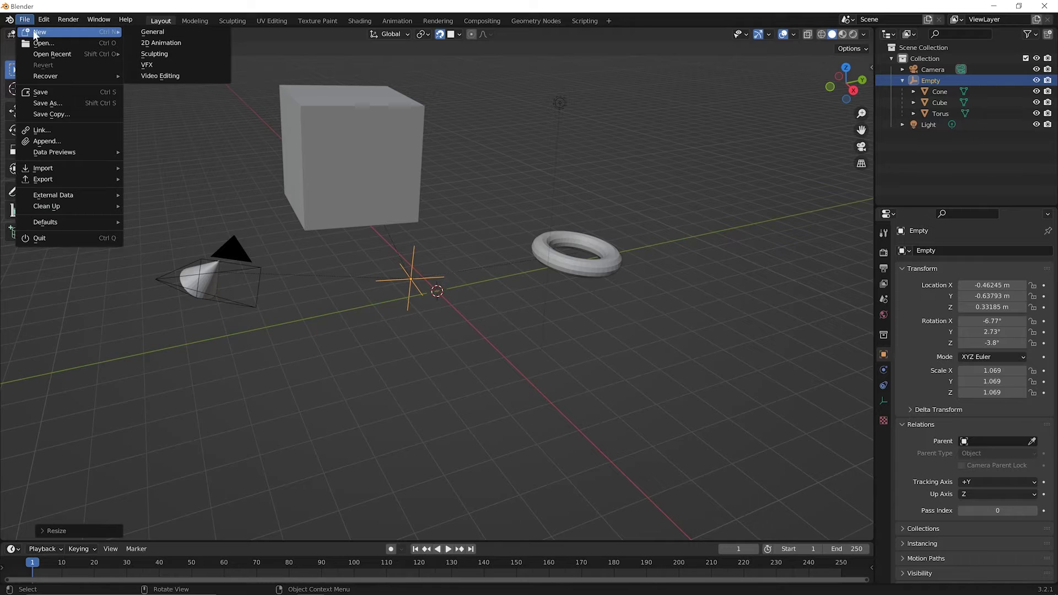
pyautogui.click(154, 43)
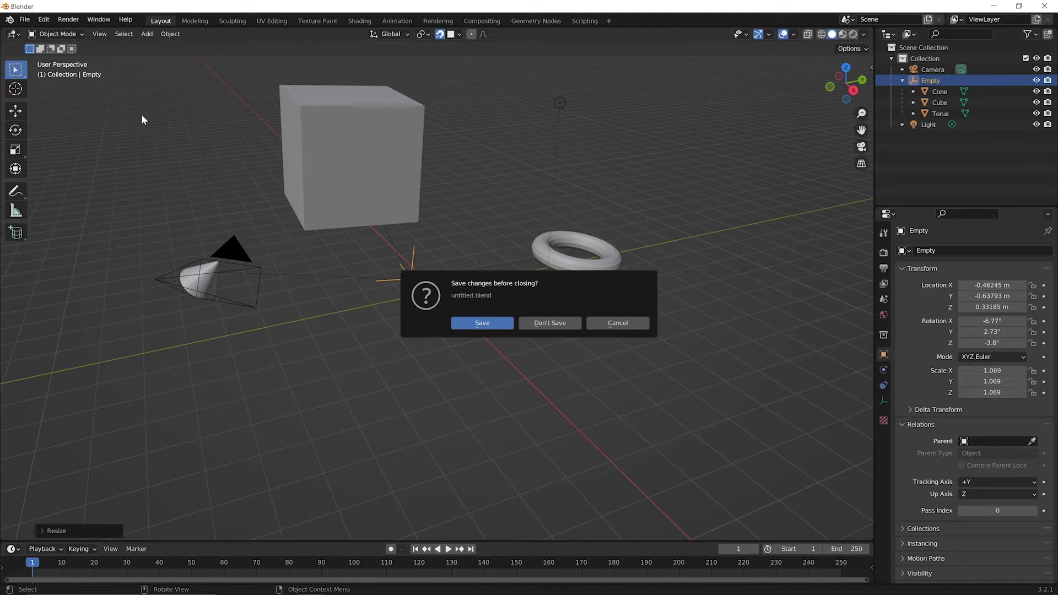
pyautogui.click(539, 325)
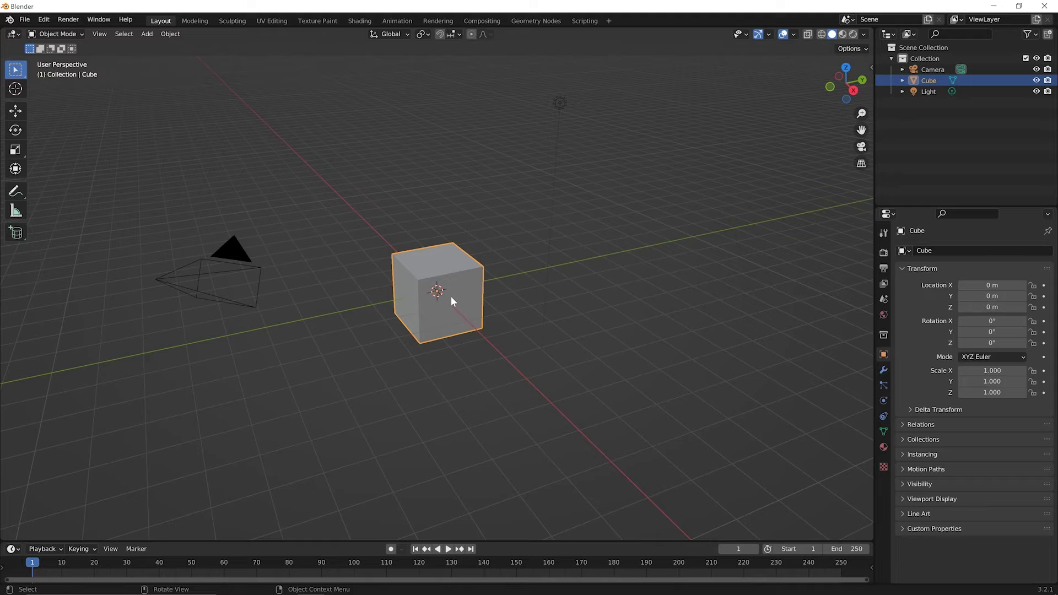
# Delete the default cube and add a UV sphere at the world origin.
pyautogui.press('shift')
pyautogui.hotkey('shift', 'x')
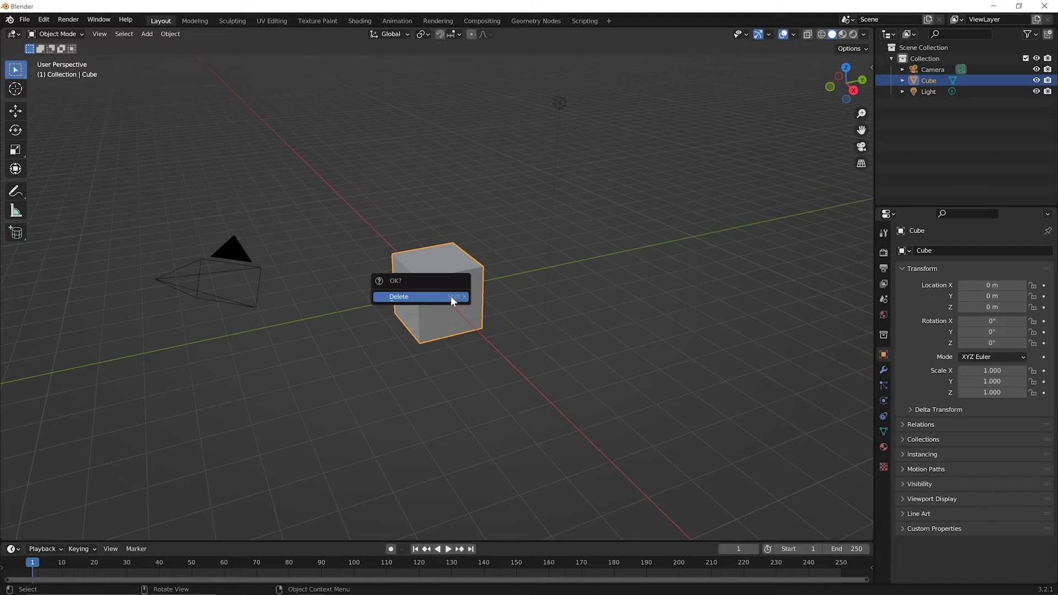
pyautogui.click(451, 296)
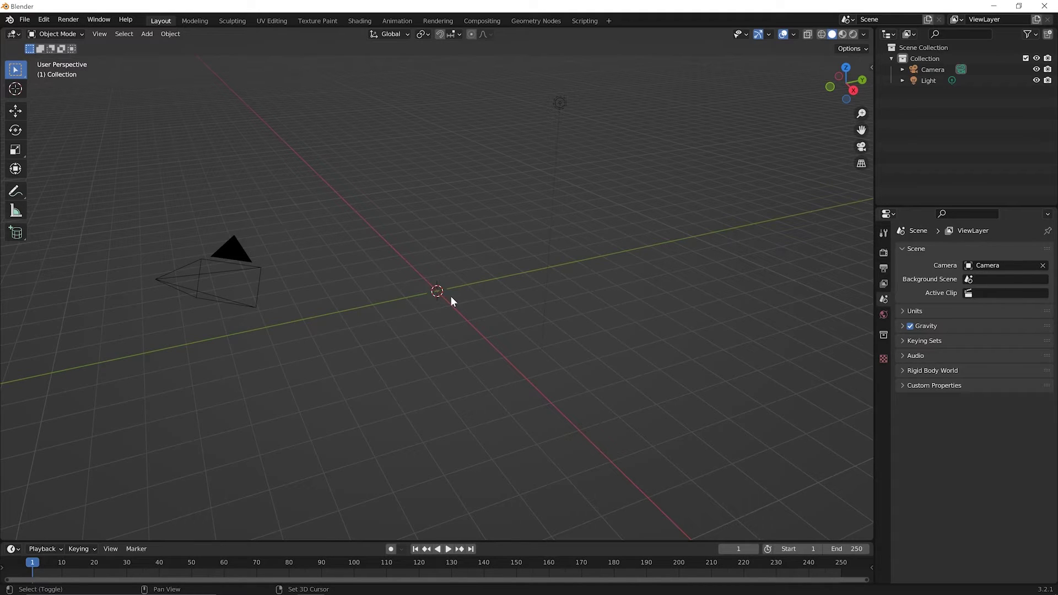
pyautogui.hotkey('shift', 'a')
pyautogui.moveTo(449, 188)
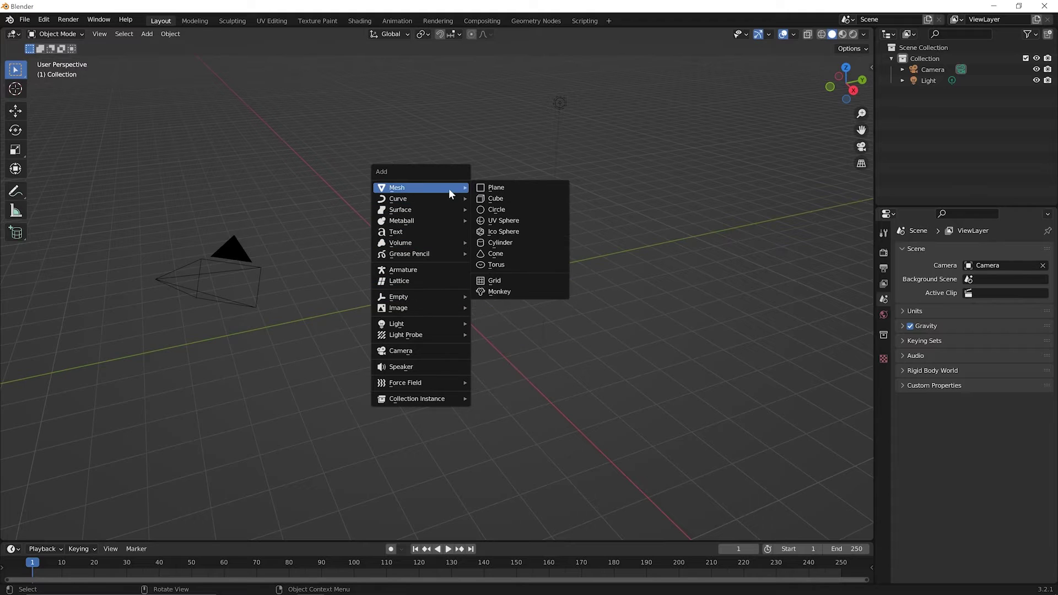
pyautogui.click(501, 220)
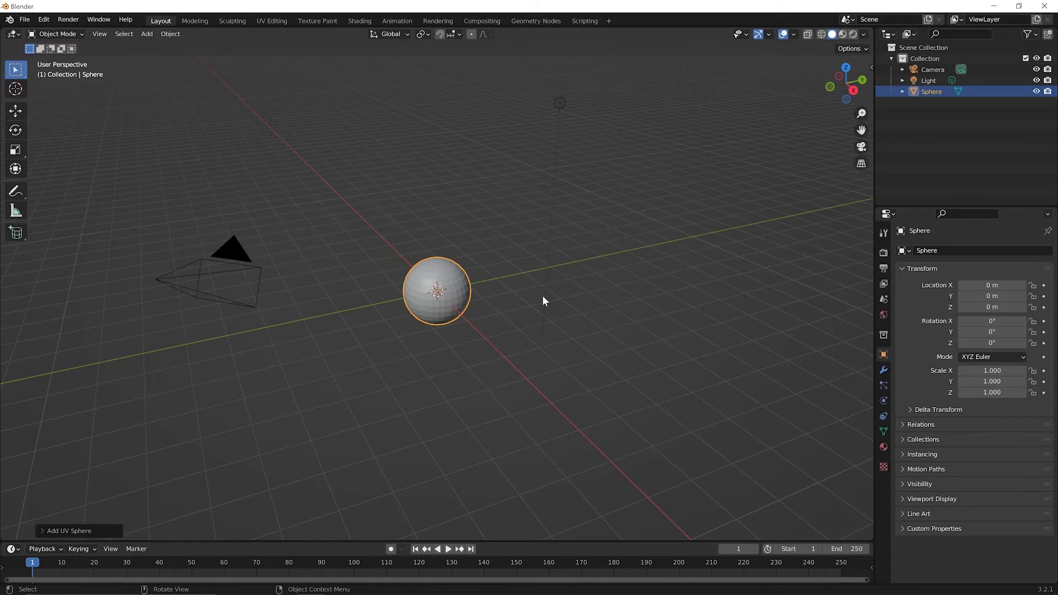
# In top view, duplicate the sphere and place the copy about 2.22 m away along positive X.
pyautogui.press('KP_7')
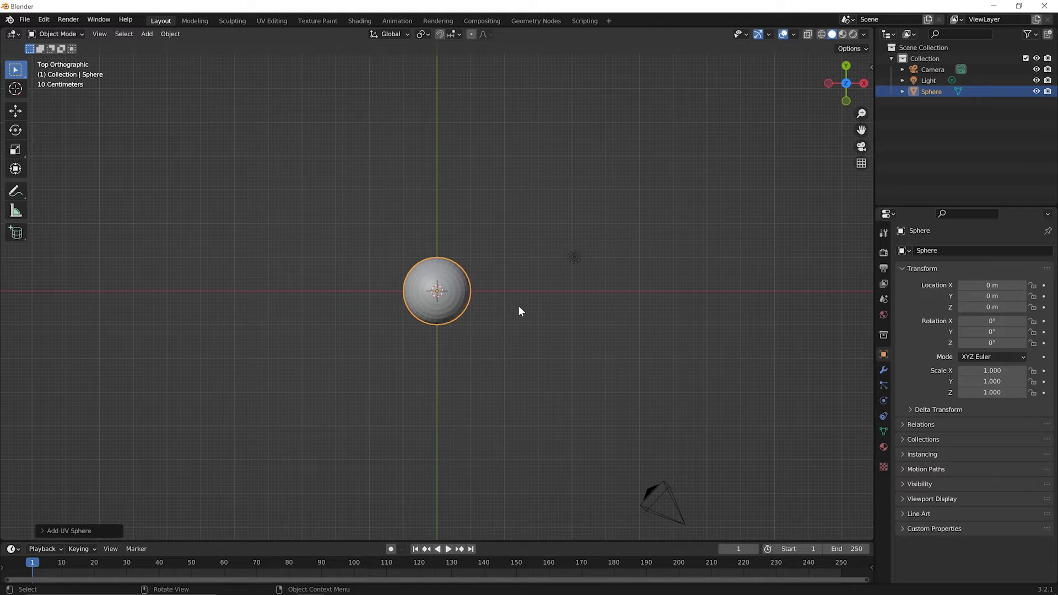
pyautogui.press('shift')
pyautogui.hotkey('shift', 'd')
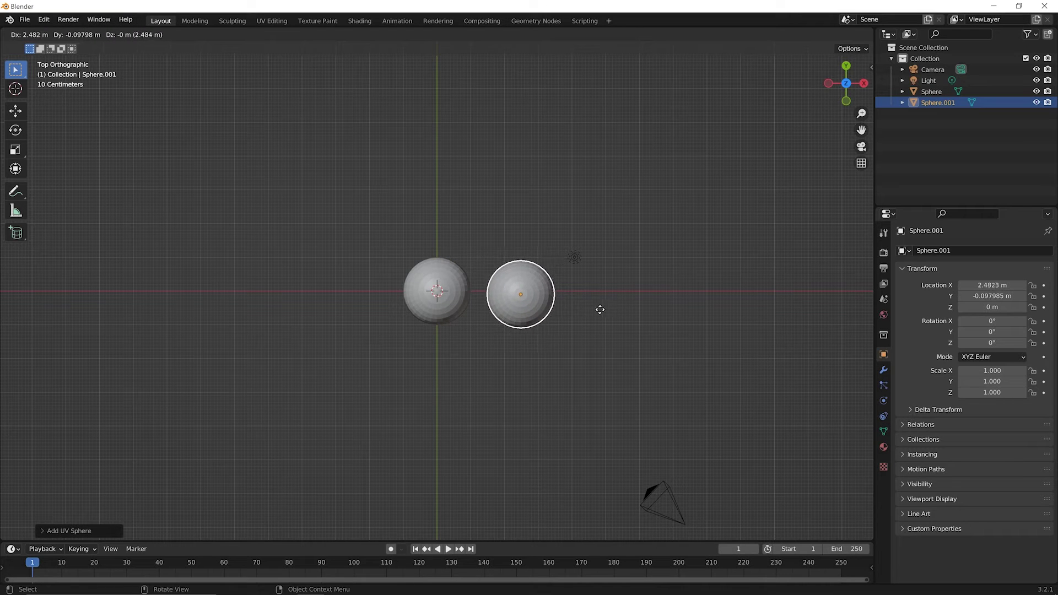
pyautogui.press('x')
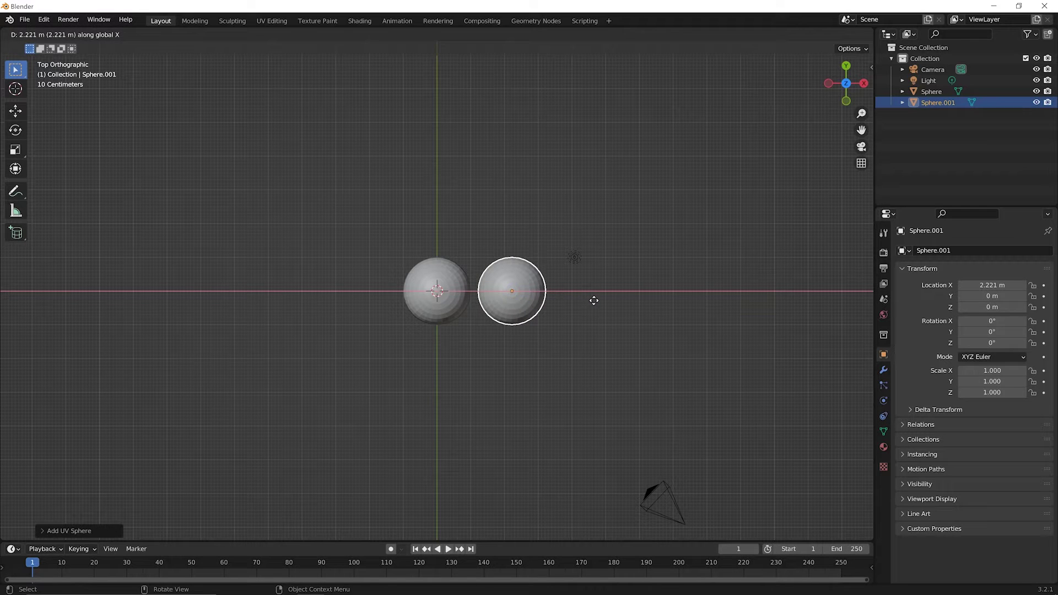
pyautogui.click(594, 300)
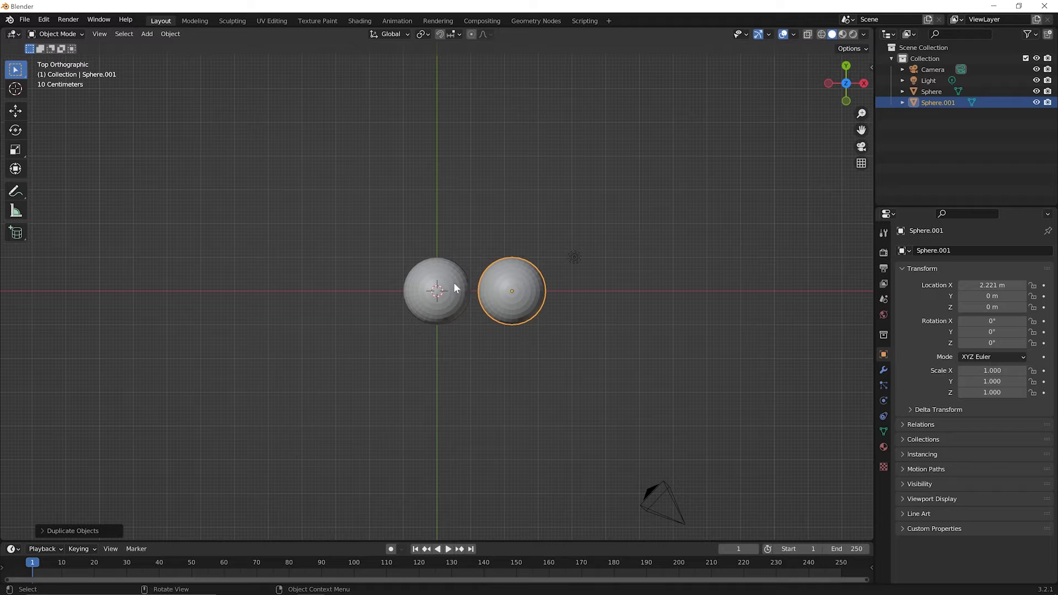
# Duplicate both spheres together and place the copies about 4.47 m along positive X to form a row of four.
pyautogui.press('shift')
pyautogui.keyDown('shift'); pyautogui.click(453, 283); pyautogui.keyUp('shift')
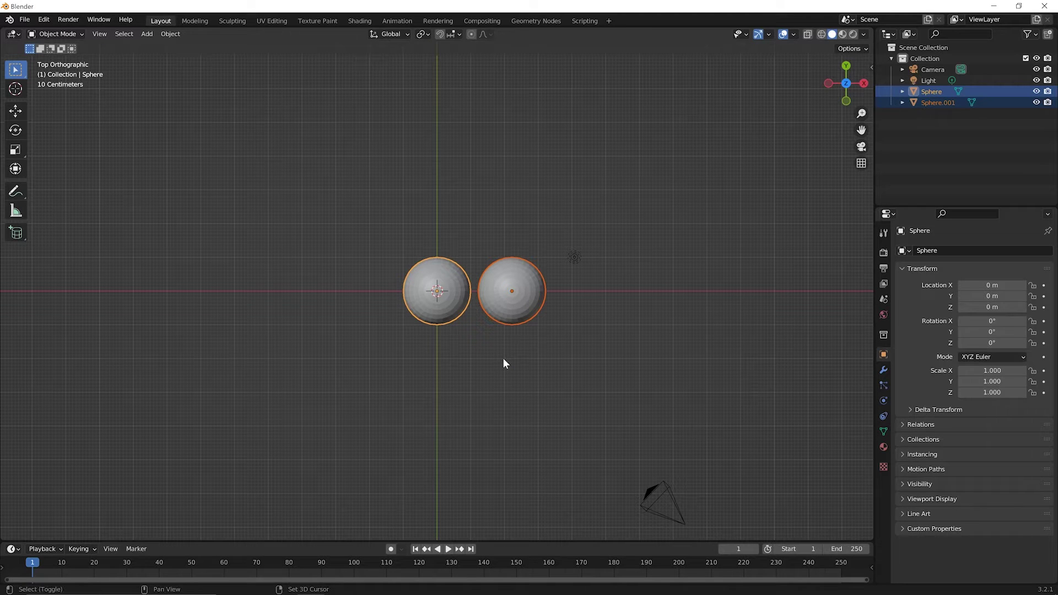
pyautogui.hotkey('shift', 'd')
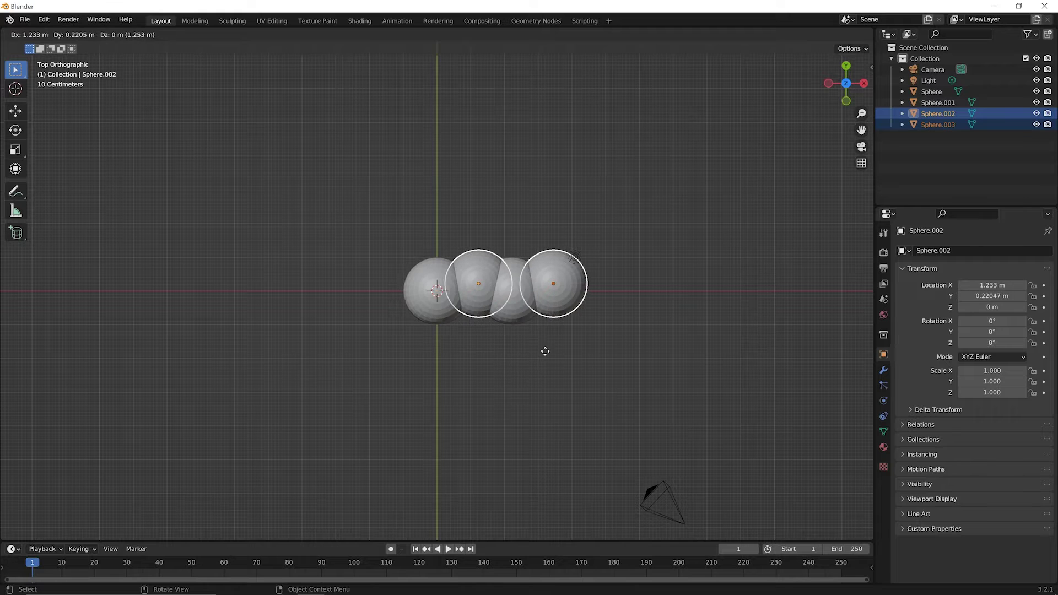
pyautogui.press('x')
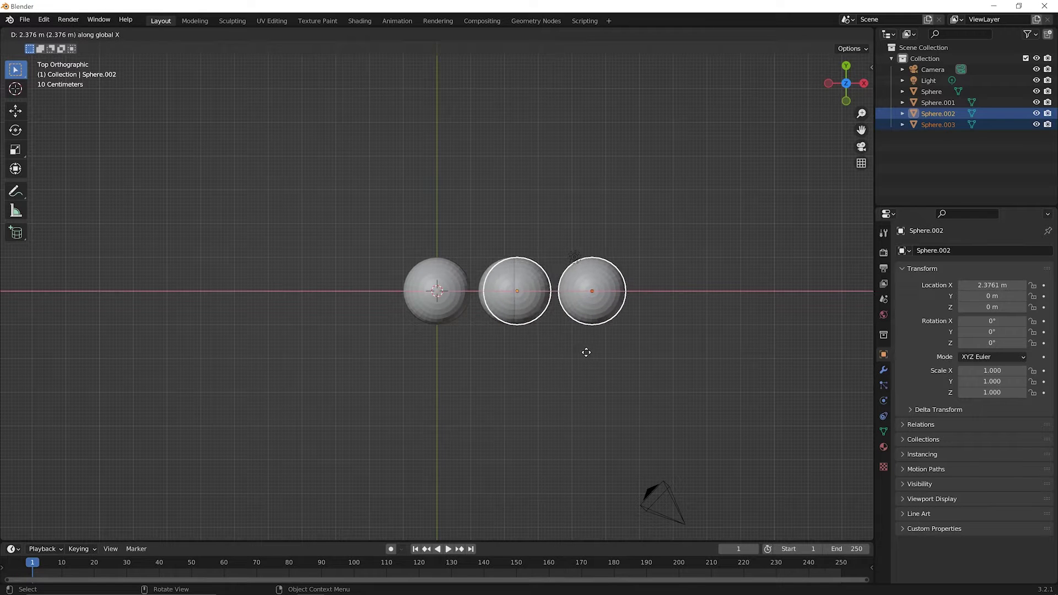
pyautogui.click(654, 345)
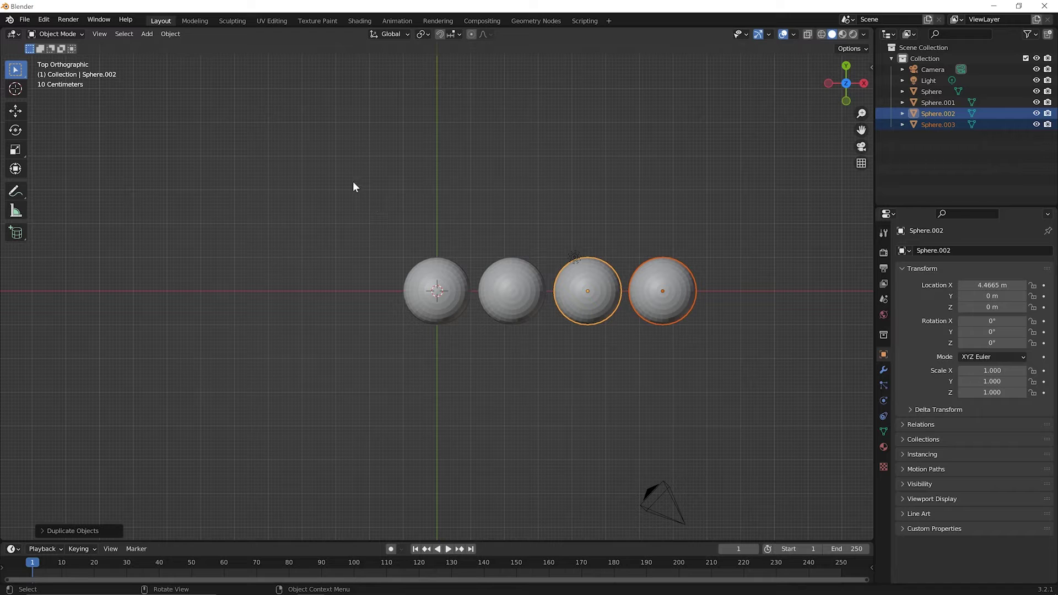
# Duplicate the four spheres and the light about 8.88 m along negative X to extend the row to eight spheres.
pyautogui.moveTo(353, 181); pyautogui.dragTo(749, 378)
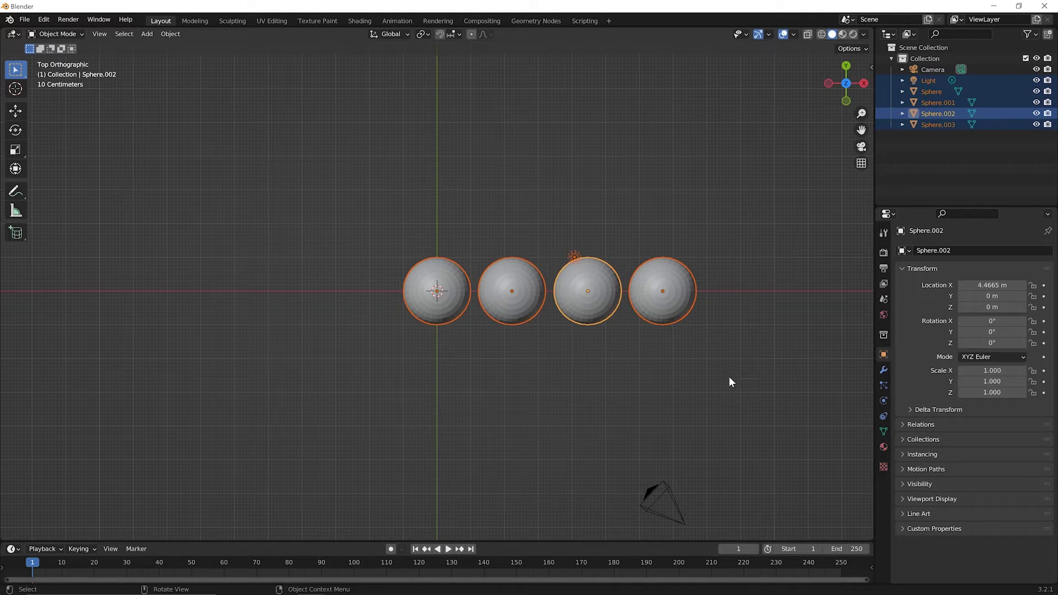
pyautogui.hotkey('shift', 'd')
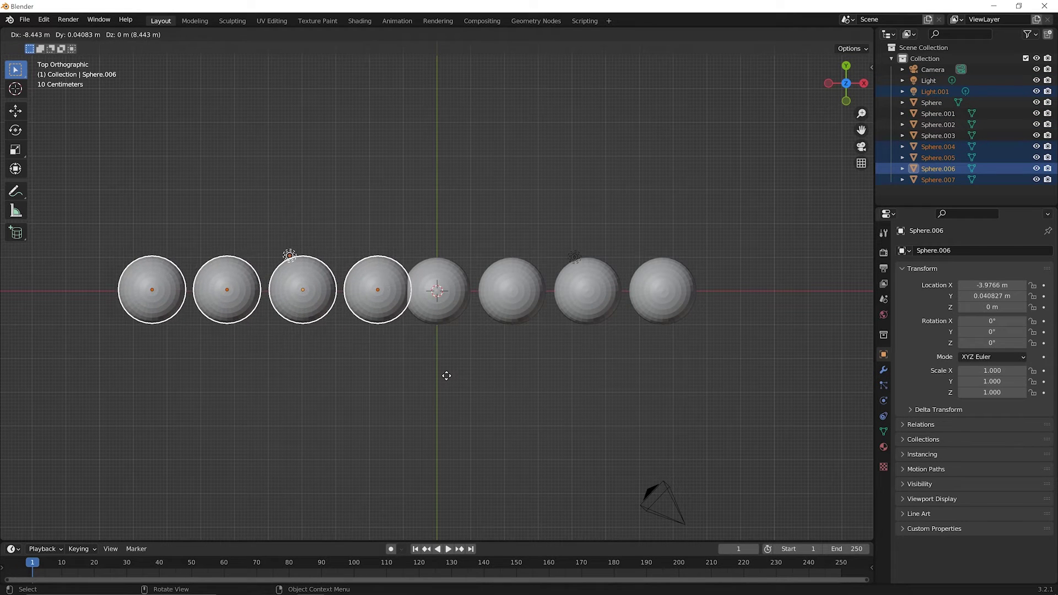
pyautogui.press('x')
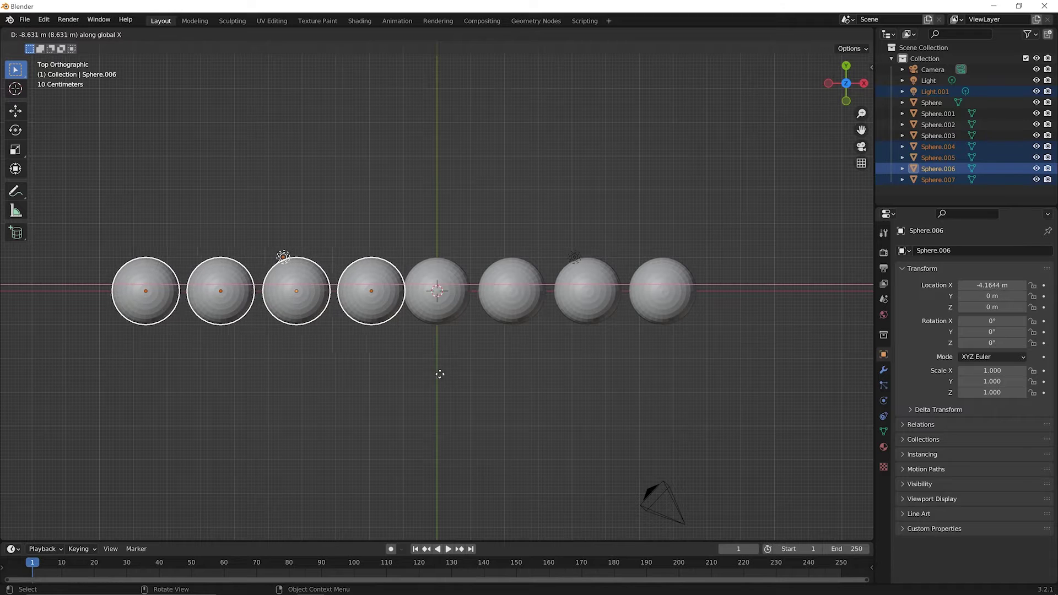
pyautogui.click(433, 369)
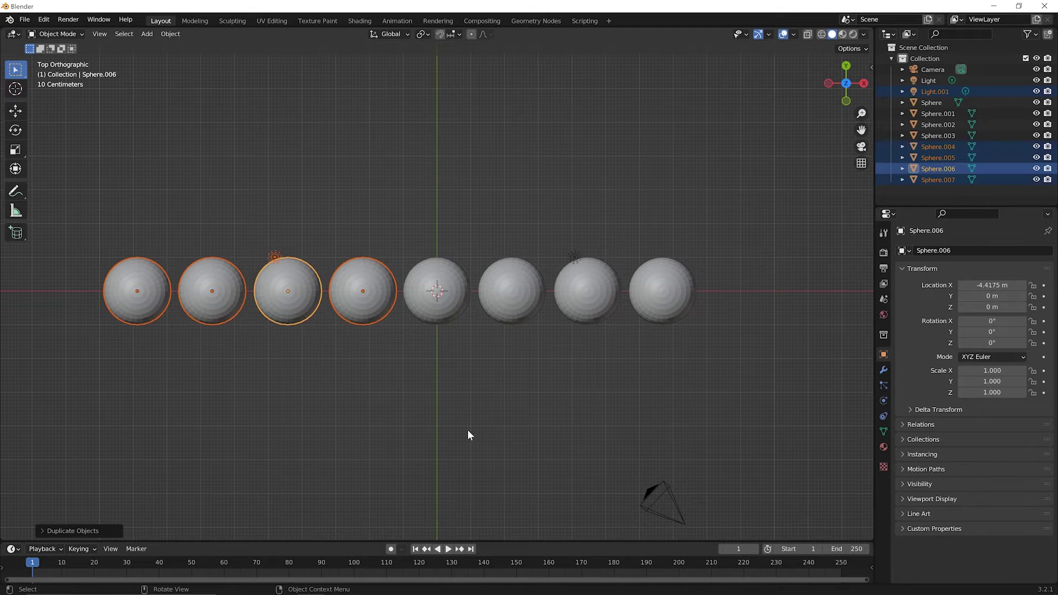
# Duplicate the whole row of eight spheres with its lights about 2.22 m along negative Y as a second row.
pyautogui.scroll(-3, 558, 381)
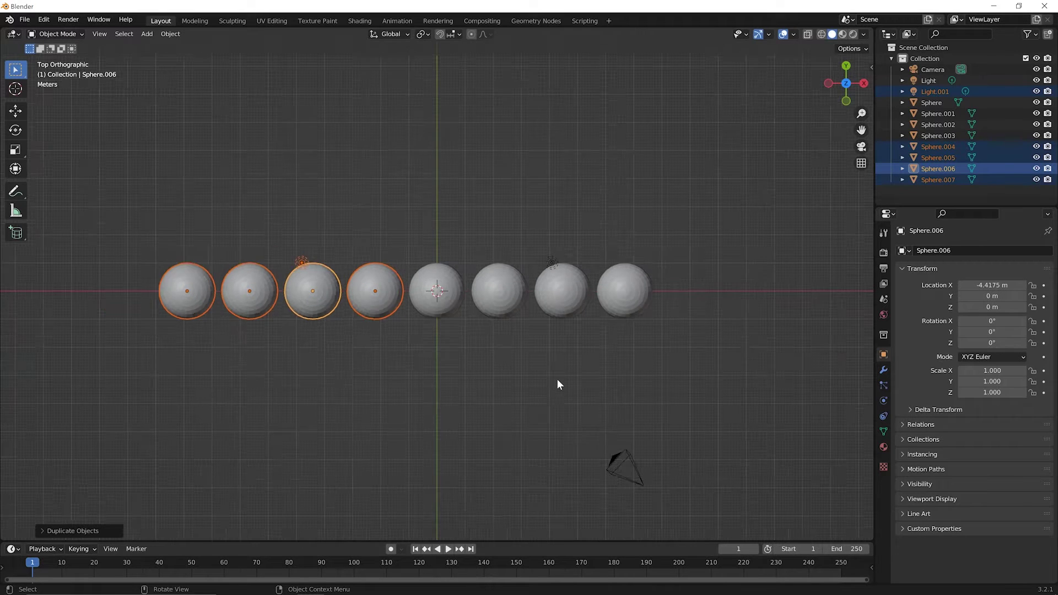
pyautogui.press('shift')
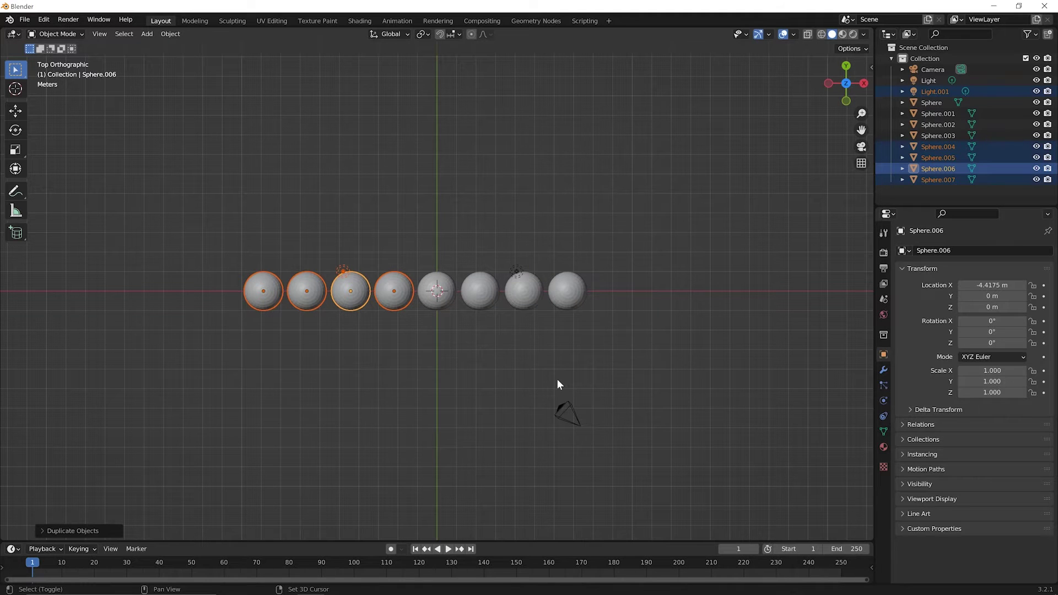
pyautogui.keyDown('shift'); pyautogui.moveTo(558, 380); pyautogui.dragTo(574, 224, button='middle'); pyautogui.keyUp('shift')
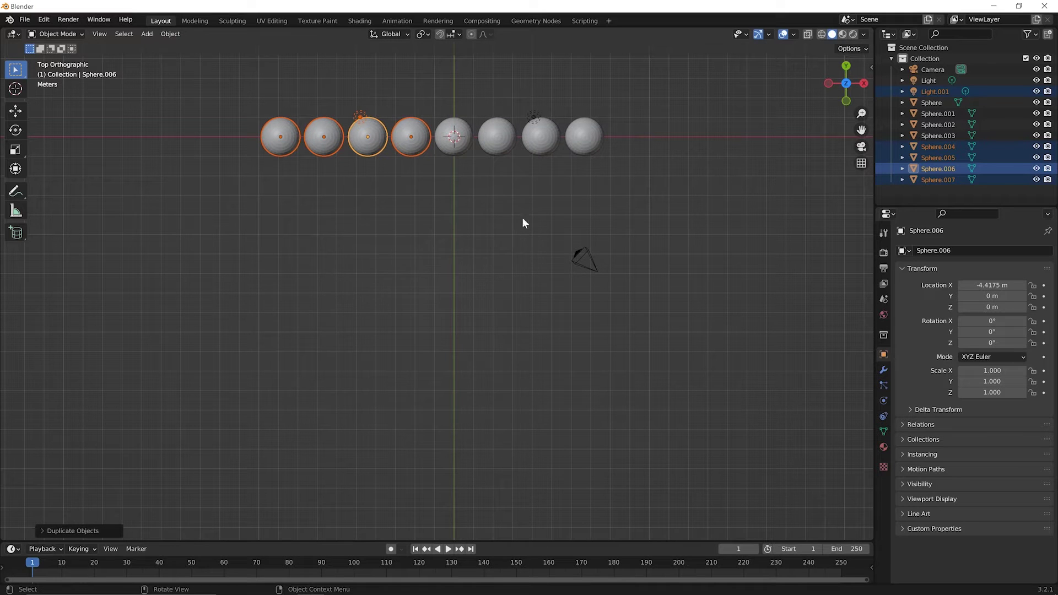
pyautogui.moveTo(238, 92); pyautogui.dragTo(625, 185)
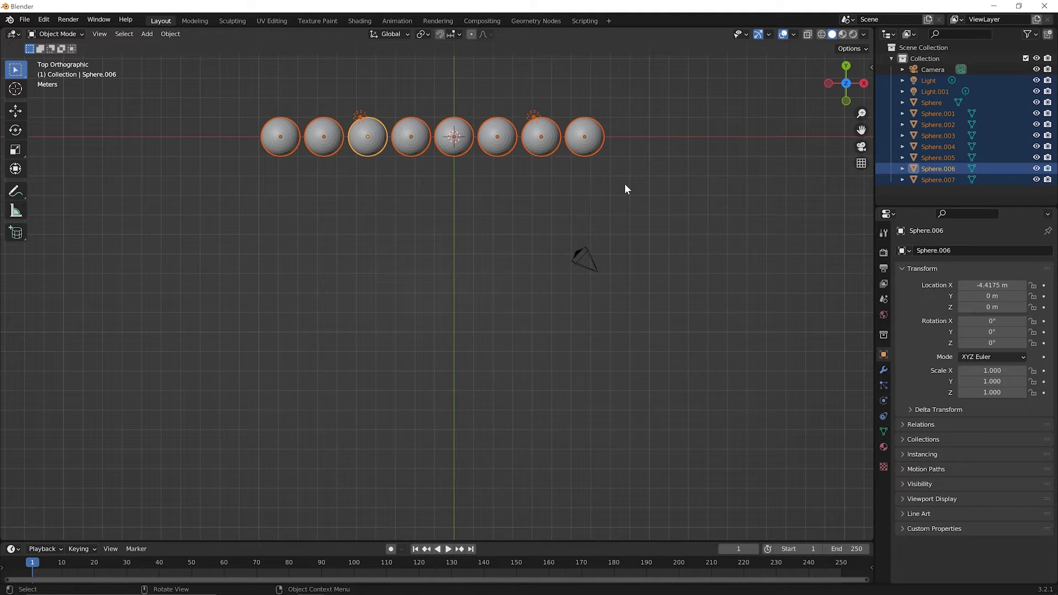
pyautogui.hotkey('shift', 'd')
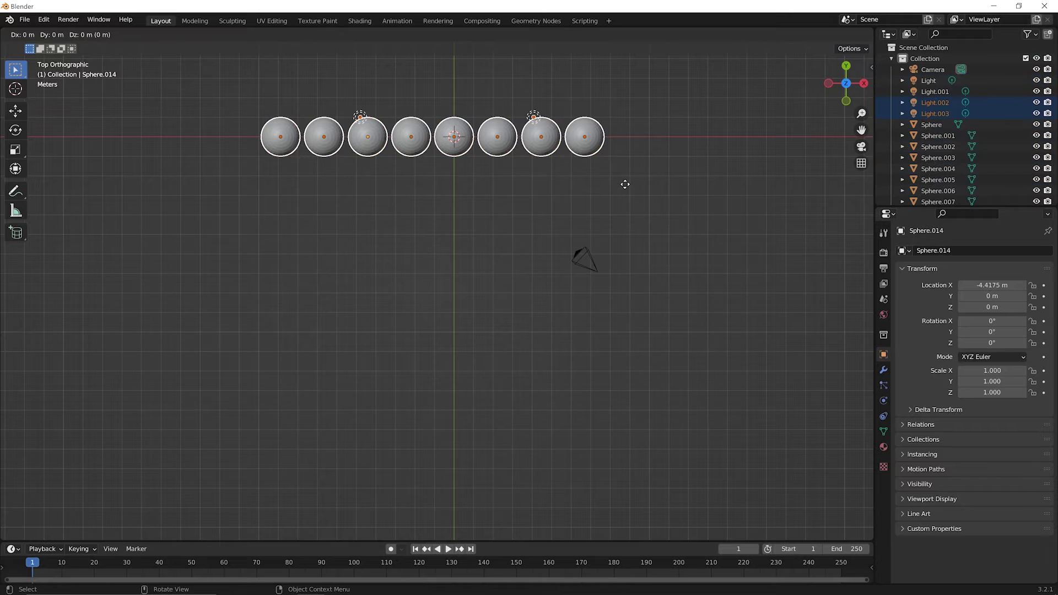
pyautogui.press('y')
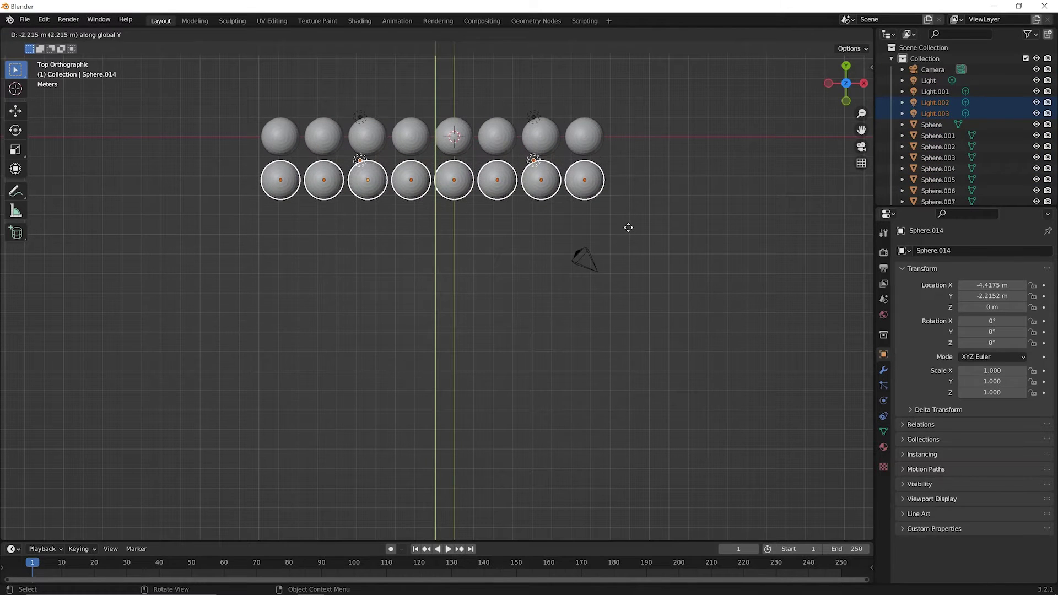
pyautogui.click(629, 228)
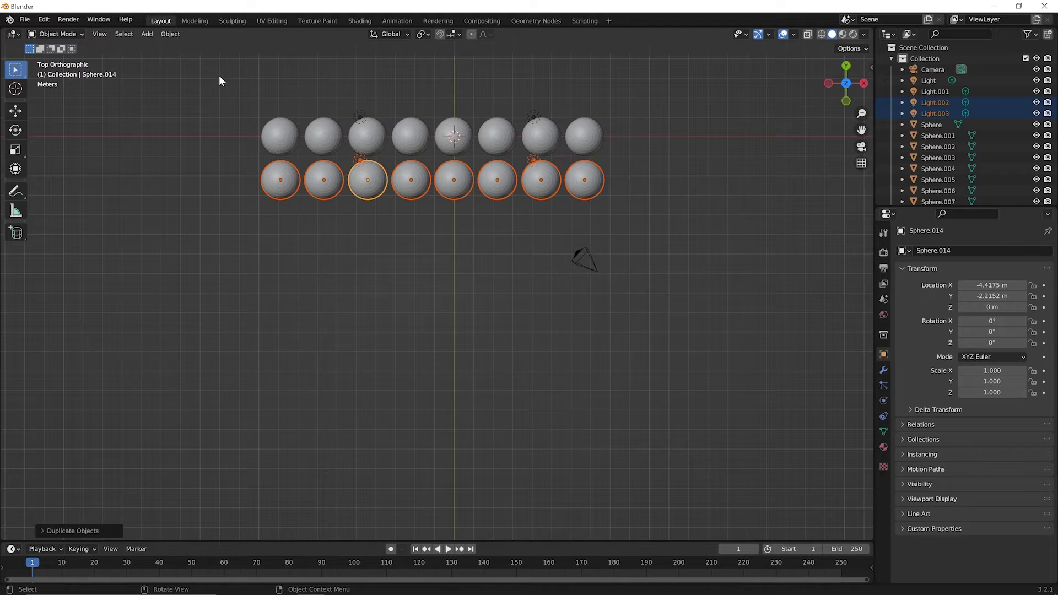
# Duplicate both sphere rows with their lights about 4.40 m along negative Y to make four rows.
pyautogui.moveTo(220, 76); pyautogui.dragTo(656, 243)
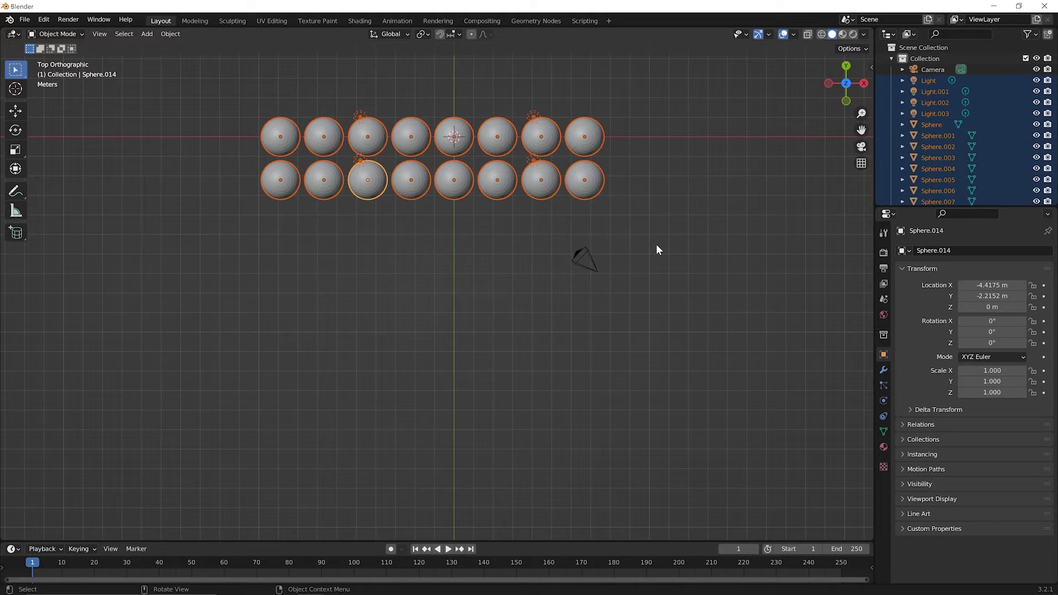
pyautogui.hotkey('shift', 'd')
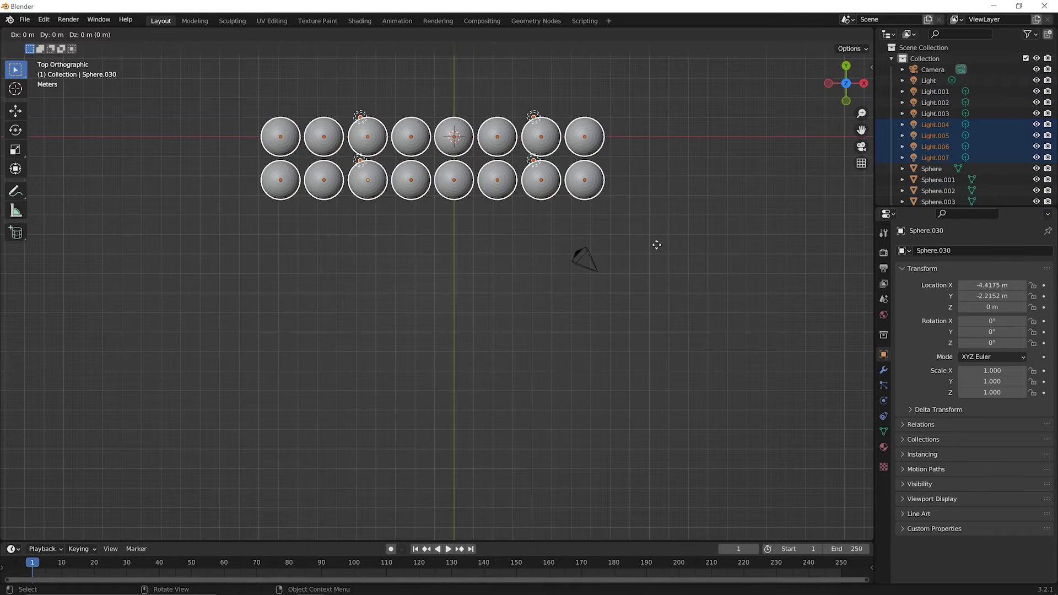
pyautogui.press('y')
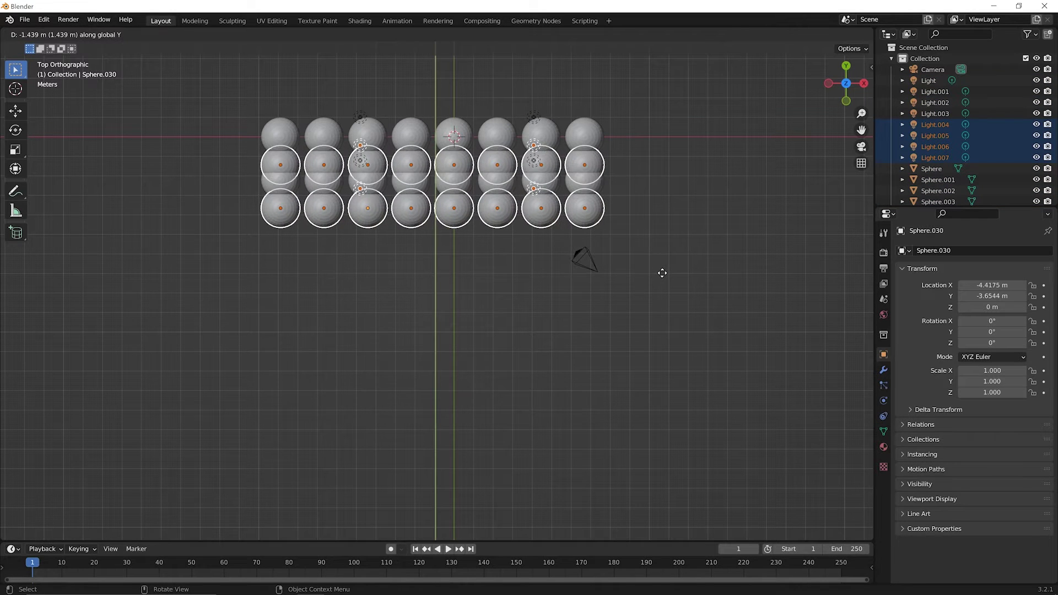
pyautogui.click(663, 331)
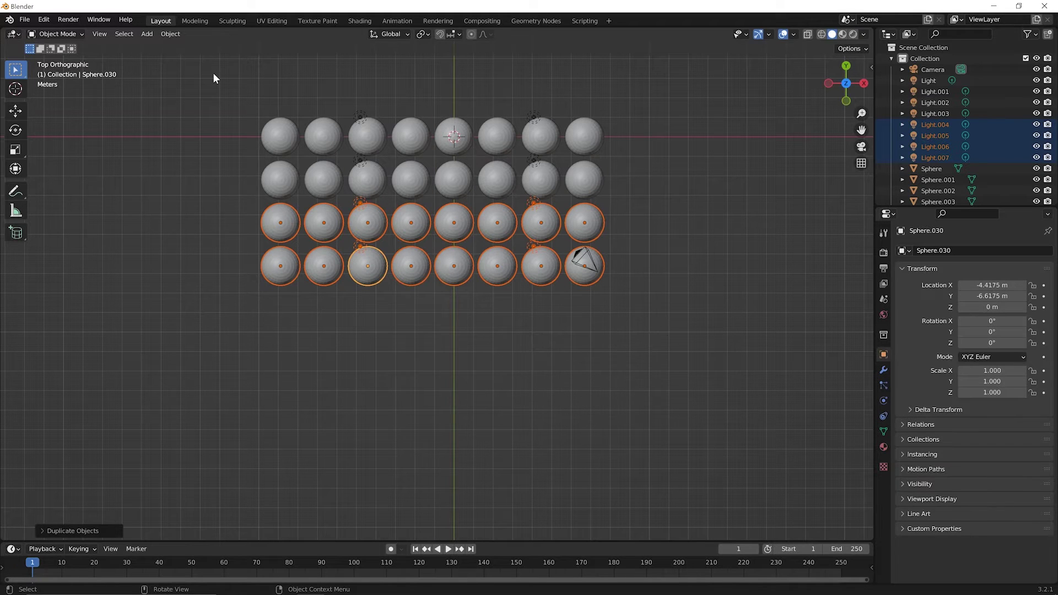
# Duplicate all four rows, including the lights and camera, about 8.82 m along negative Y to complete an eight-by-eight sphere grid.
pyautogui.moveTo(214, 73); pyautogui.dragTo(635, 313)
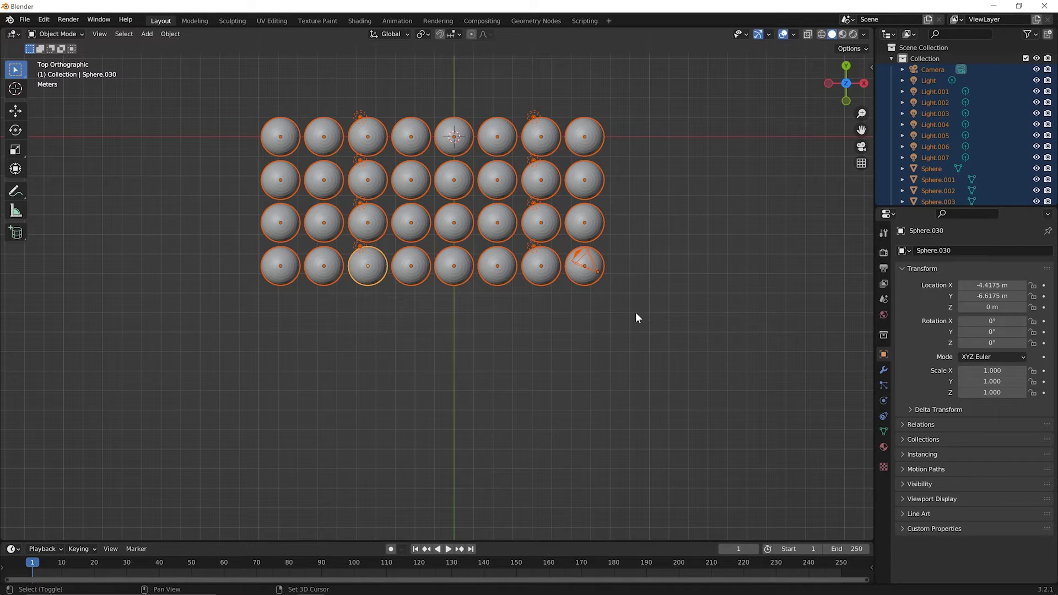
pyautogui.hotkey('shift', 'd')
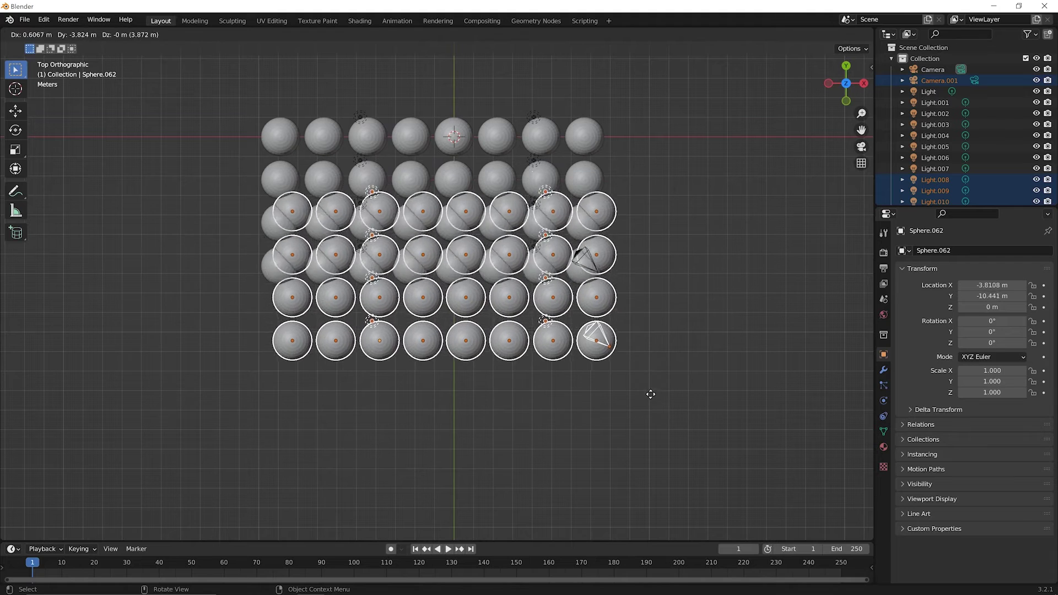
pyautogui.press('y')
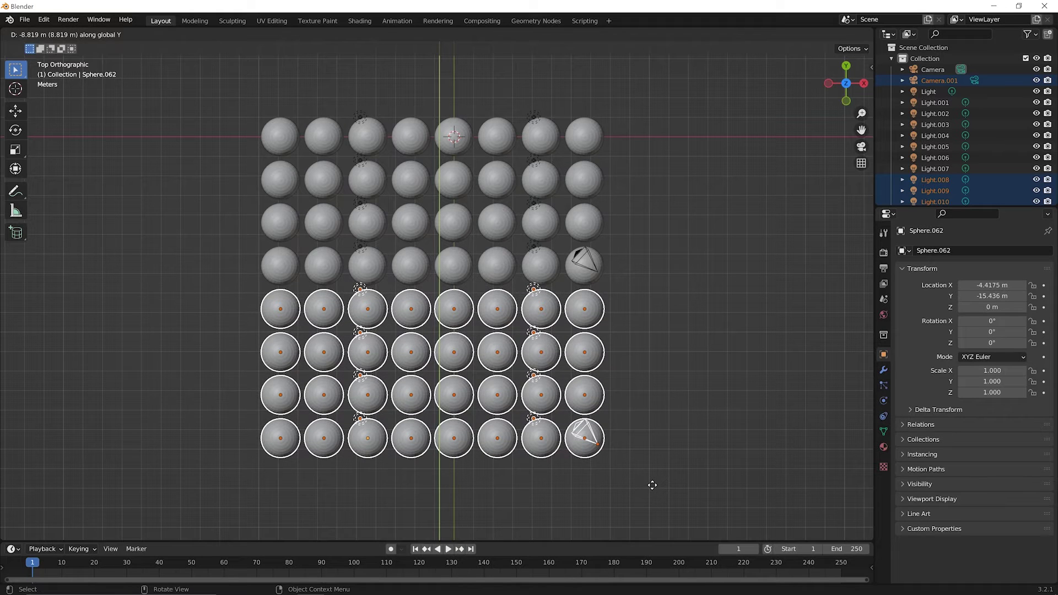
pyautogui.click(653, 485)
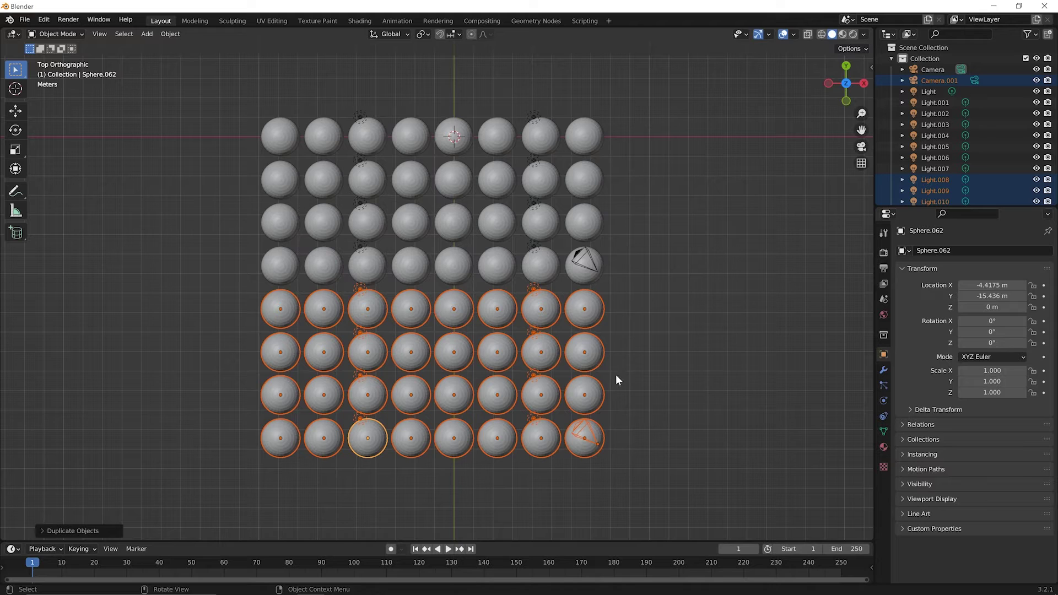
pyautogui.moveTo(630, 381); pyautogui.dragTo(596, 282, button='middle')
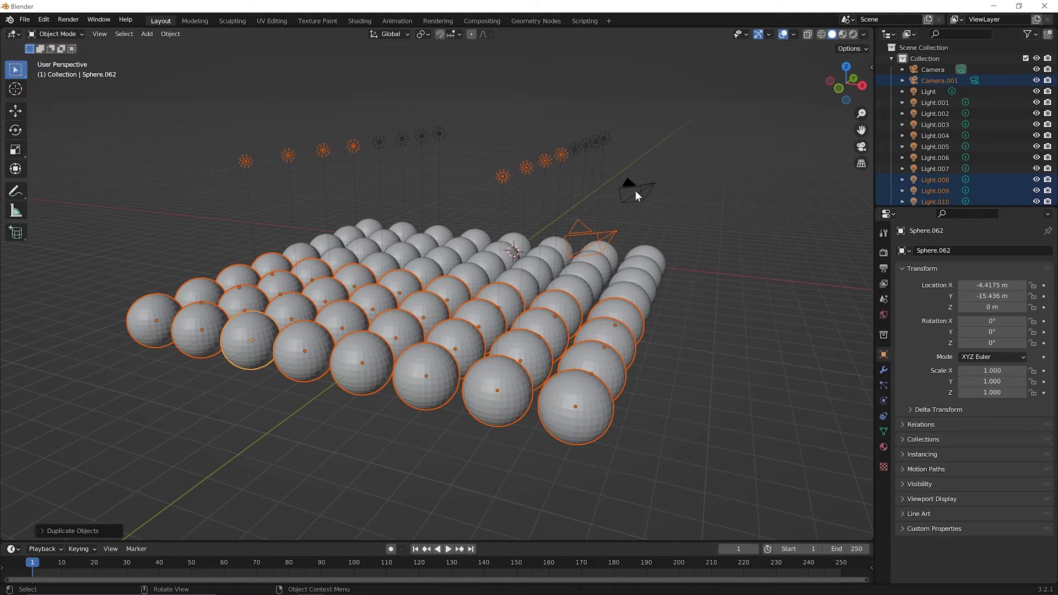
# Delete the duplicate camera Camera.001 from the scene, keeping the original camera.
pyautogui.moveTo(629, 311); pyautogui.dragTo(622, 346, button='middle')
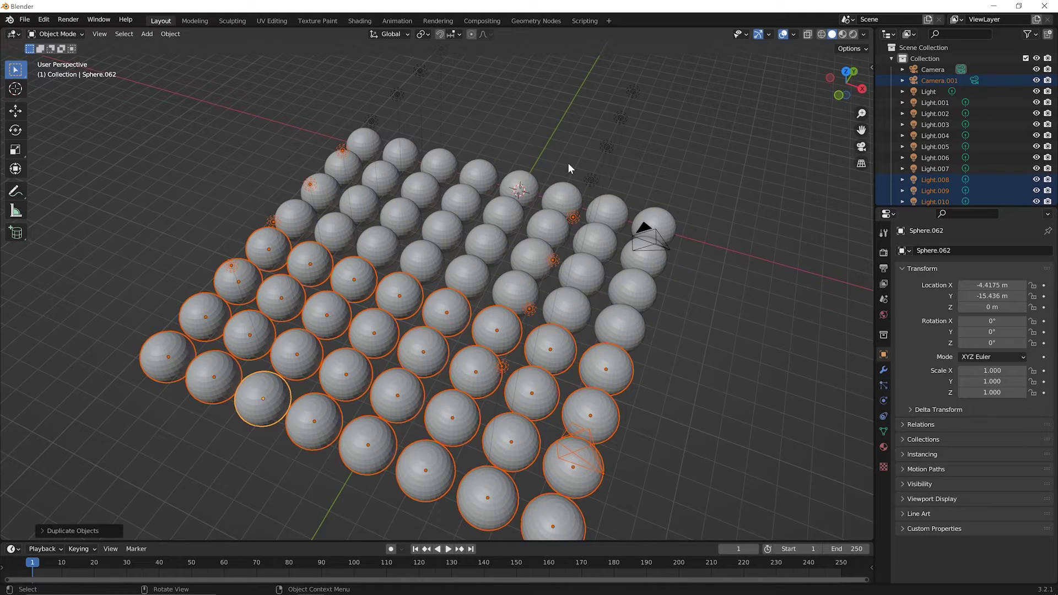
pyautogui.scroll(-2, 574, 240)
pyautogui.moveTo(576, 272); pyautogui.dragTo(572, 235, button='middle')
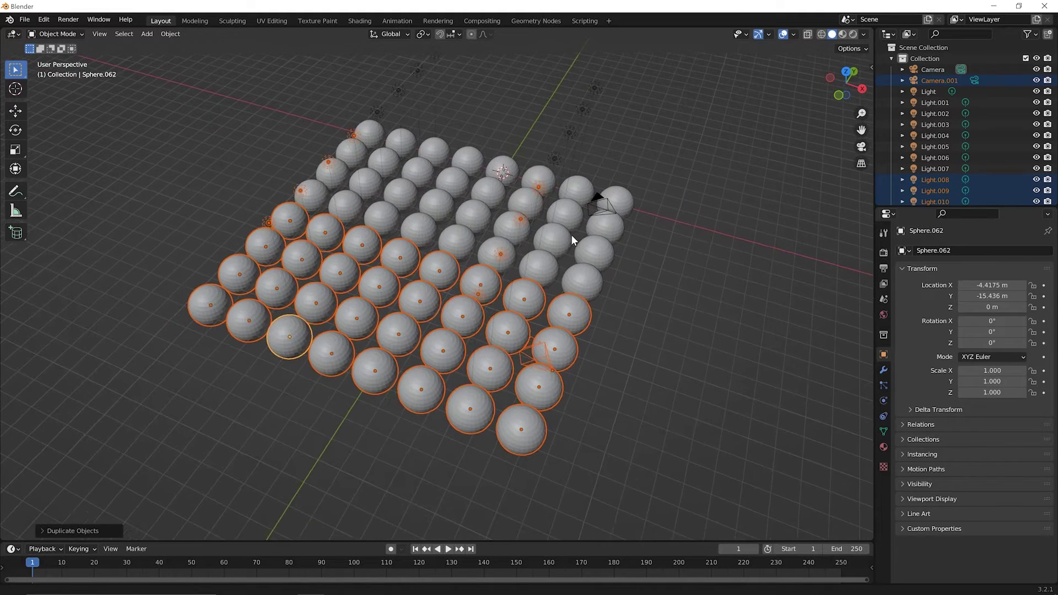
pyautogui.click(931, 81)
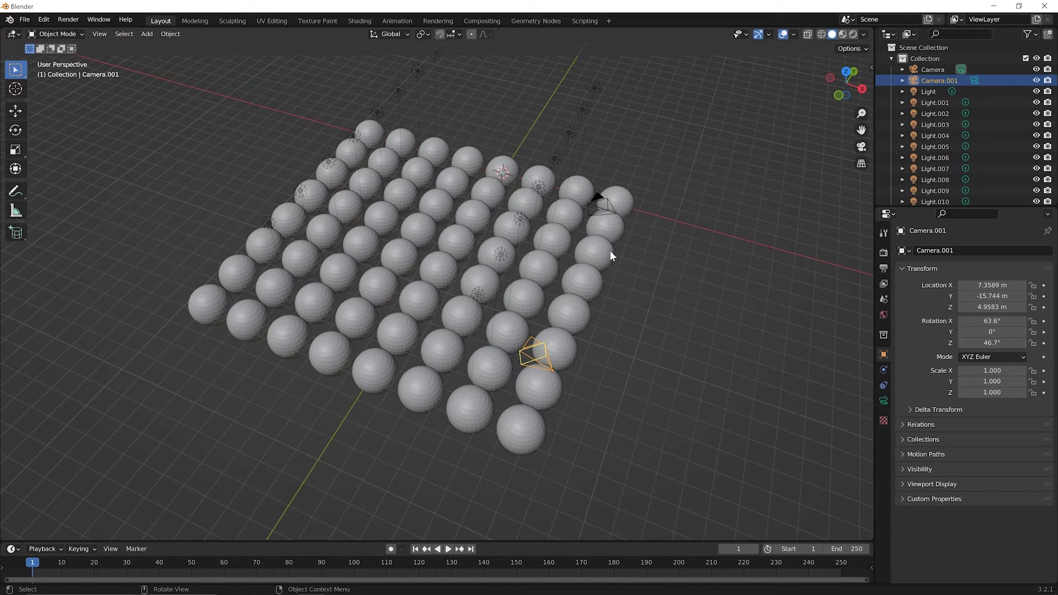
pyautogui.rightClick(936, 81)
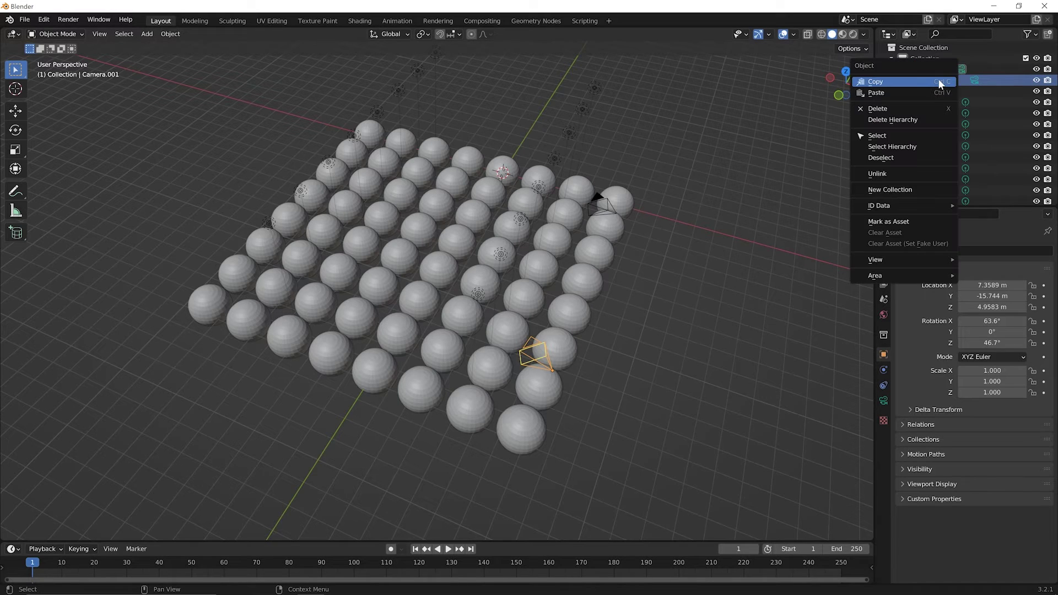
pyautogui.click(944, 109)
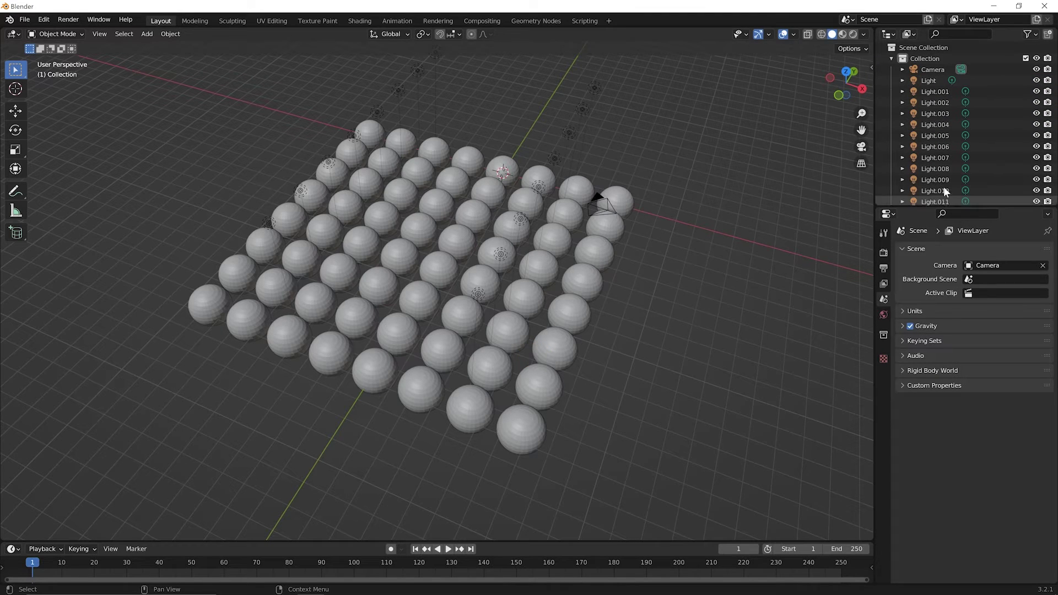
# Delete the duplicated lights Light.001 through Light.015, keeping only the original light.
pyautogui.click(928, 93)
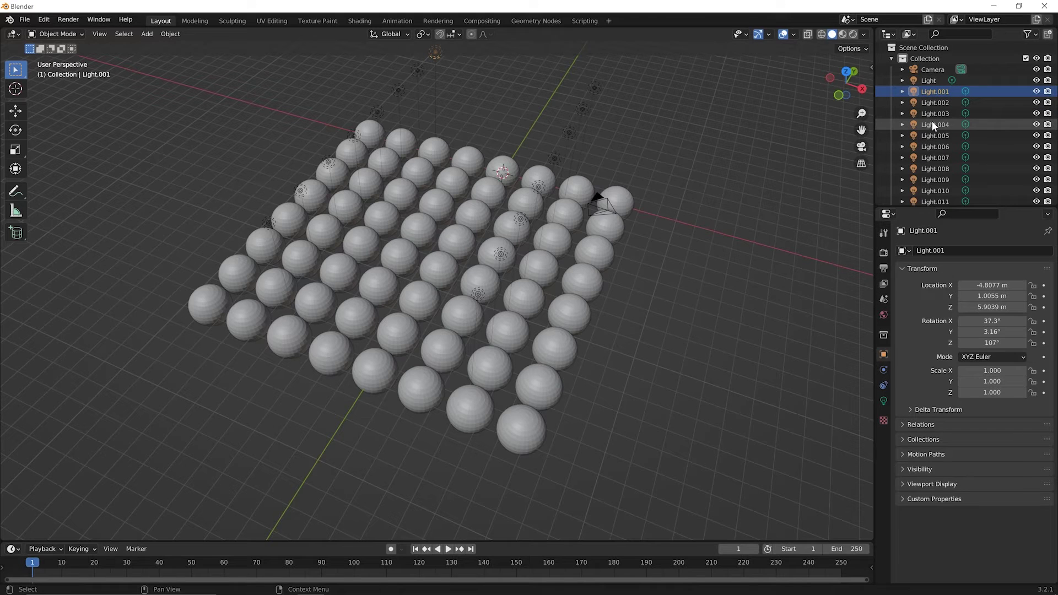
pyautogui.scroll(-5, 986, 133)
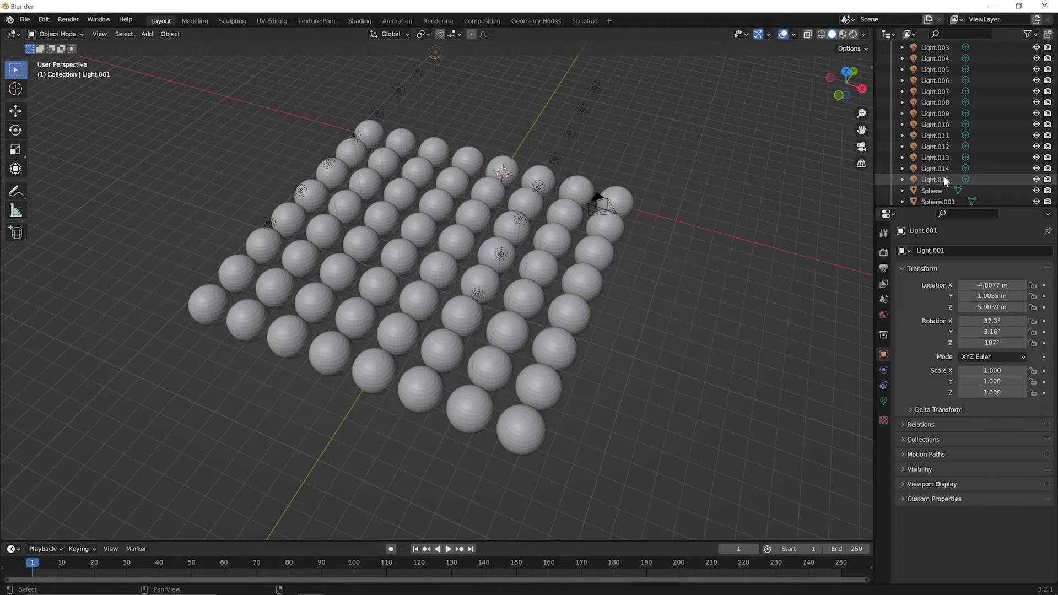
pyautogui.keyDown('shift'); pyautogui.click(944, 178); pyautogui.keyUp('shift')
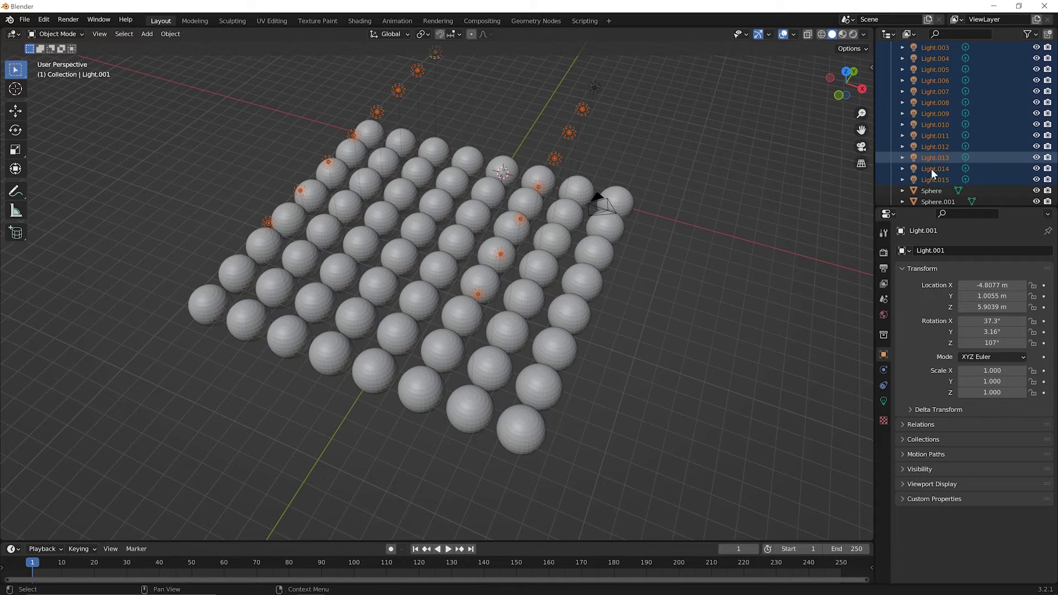
pyautogui.scroll(-2, 932, 169)
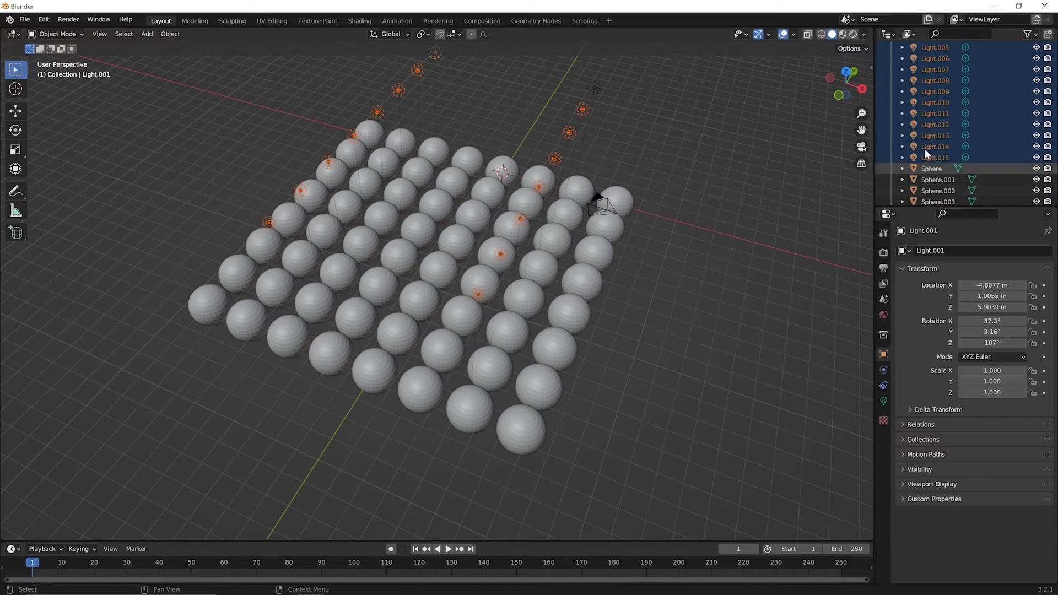
pyautogui.rightClick(943, 157)
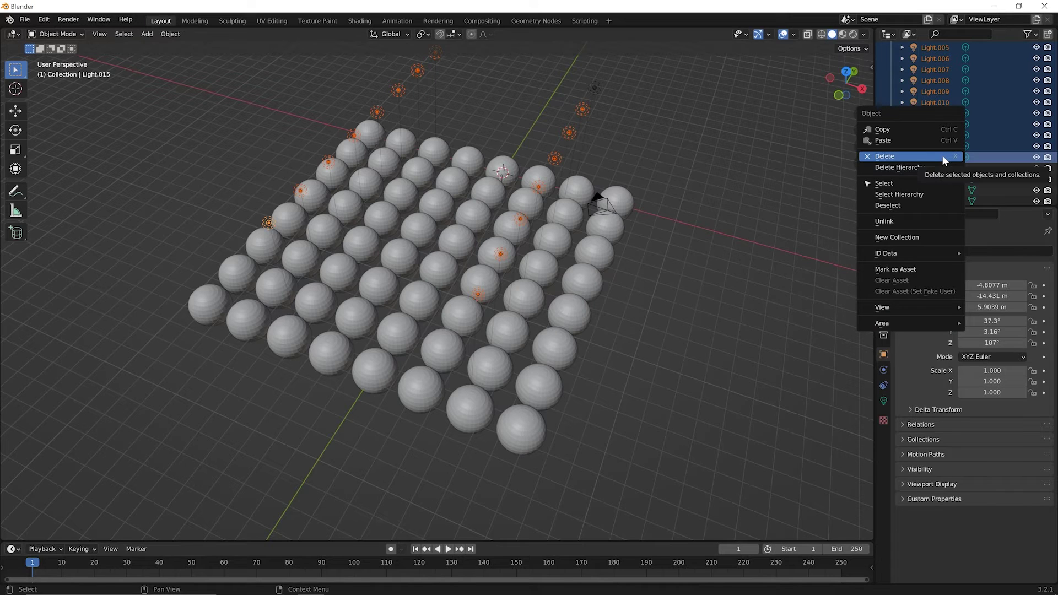
pyautogui.click(941, 156)
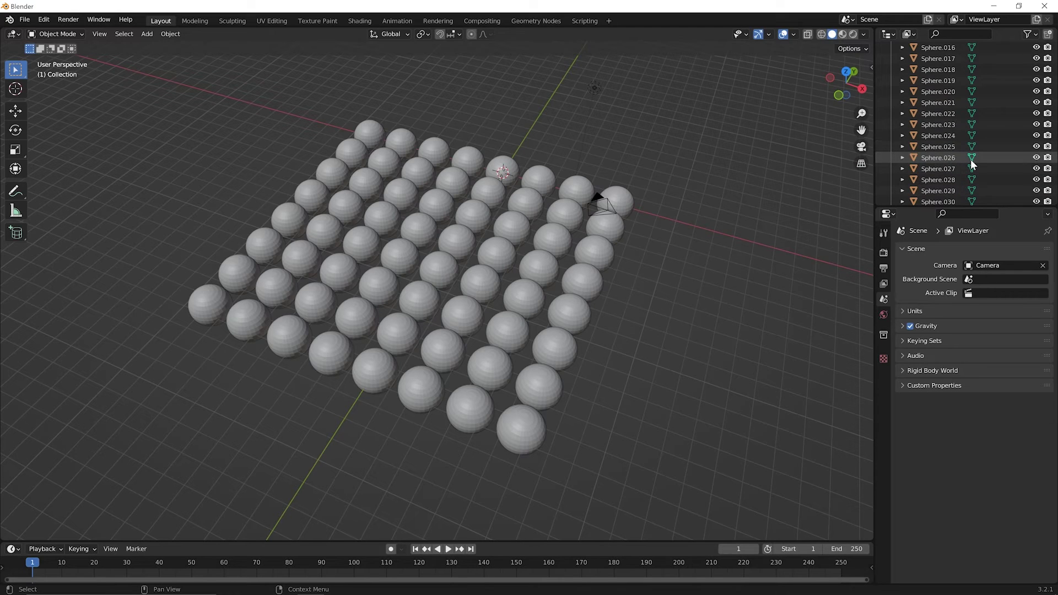
pyautogui.scroll(5, 972, 164)
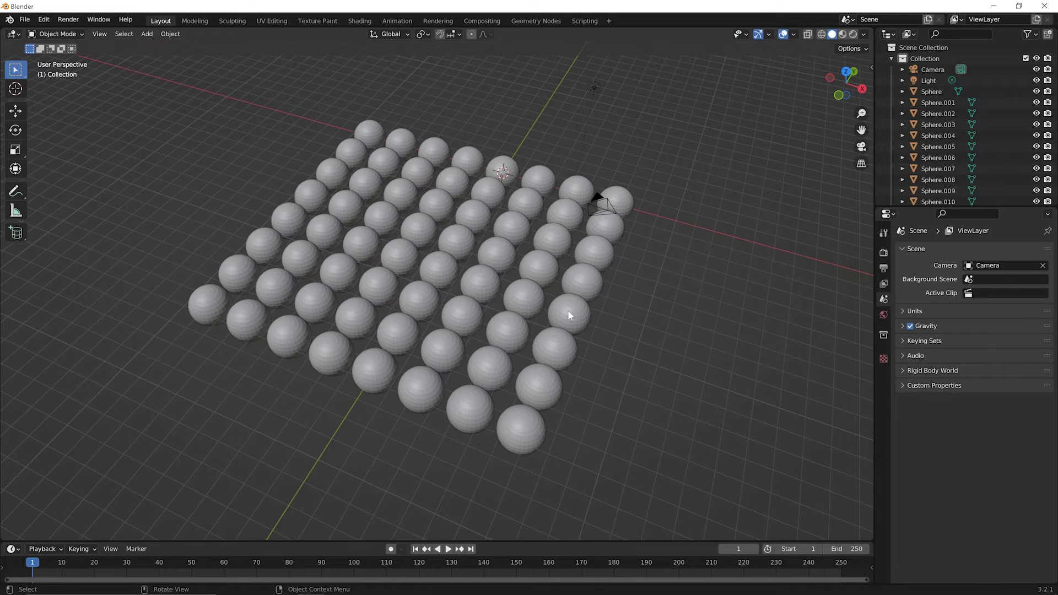
# Enable proportional editing for objects.
pyautogui.scroll(2, 568, 309)
pyautogui.moveTo(568, 309); pyautogui.dragTo(511, 266, button='middle')
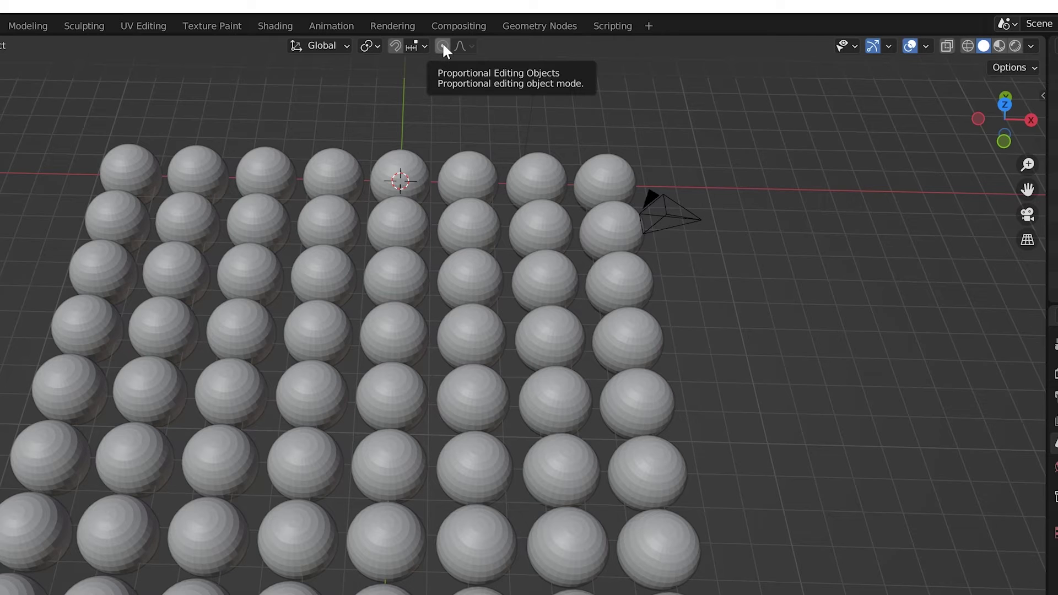
pyautogui.click(443, 47)
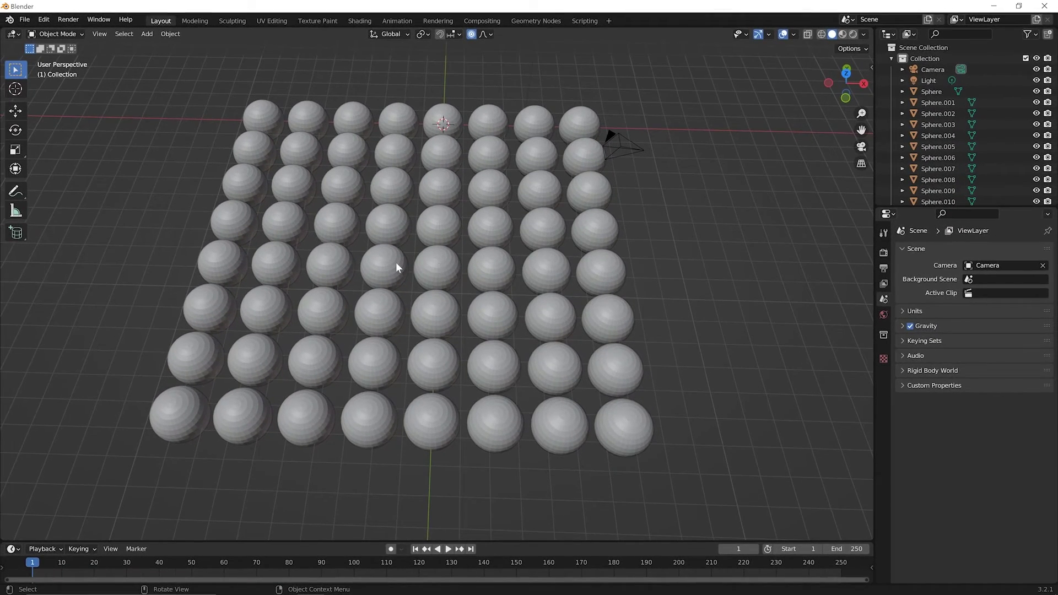
# Raise the sphere Sphere.039 near the grid's centre about 4.99 m along Z, with a smooth proportional size of about 8.95 m.
pyautogui.click(397, 265)
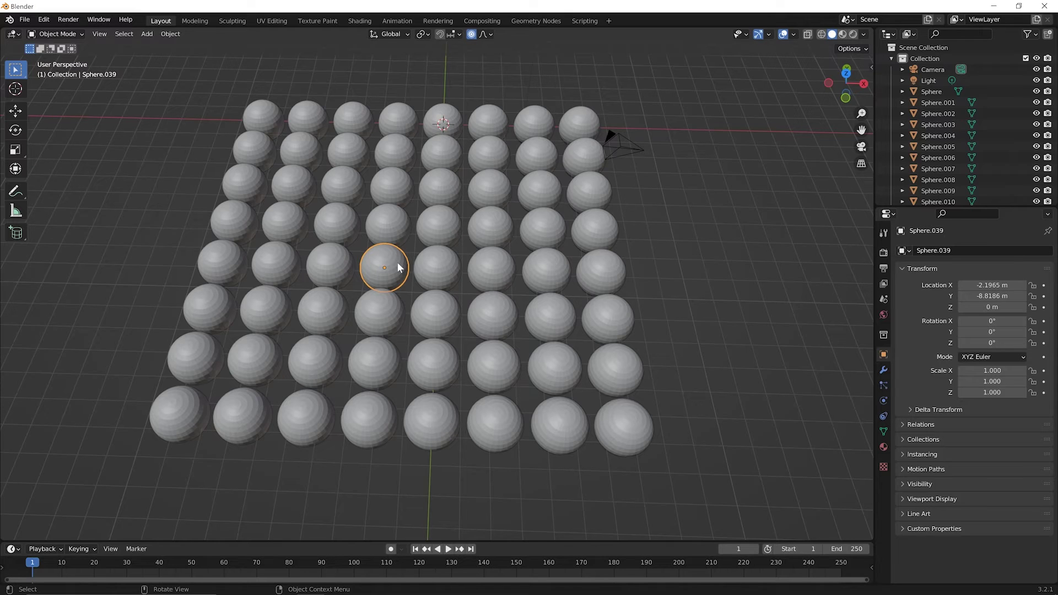
pyautogui.press('g')
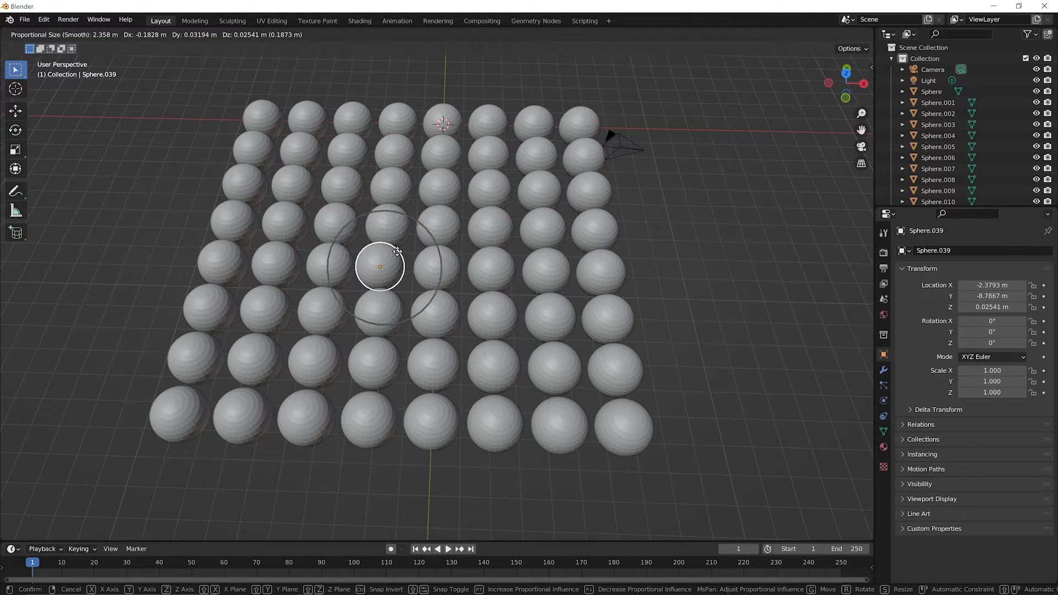
pyautogui.scroll(-2, 397, 252)
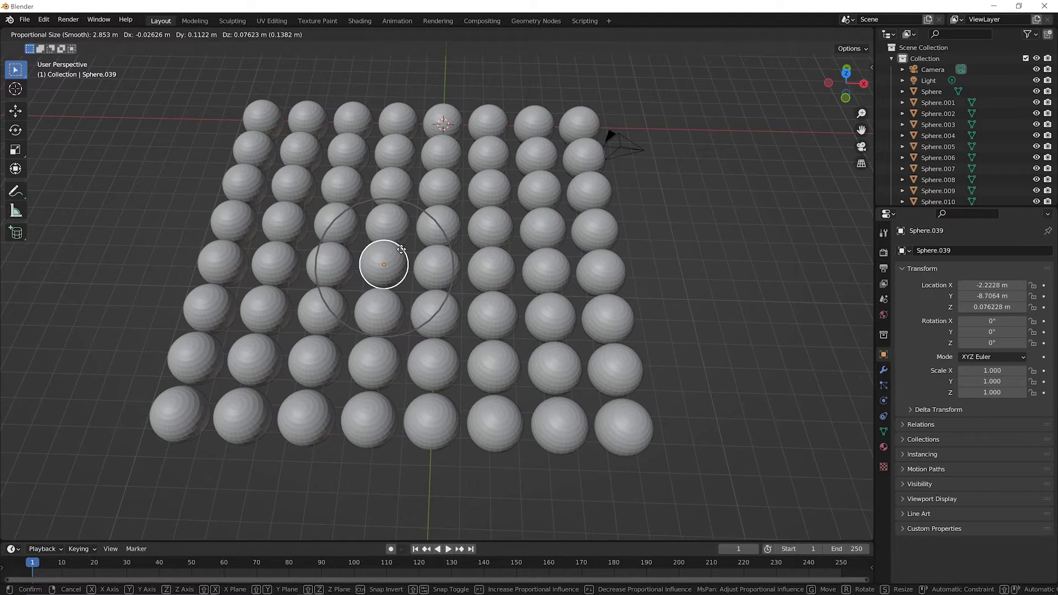
pyautogui.scroll(-9, 402, 248)
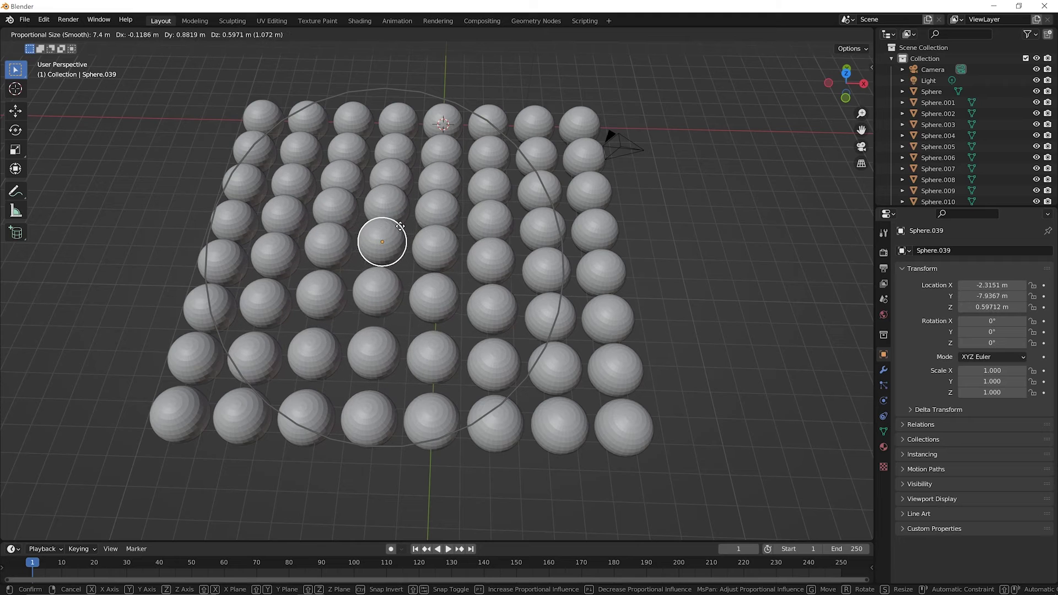
pyautogui.scroll(-2, 400, 226)
pyautogui.scroll(-2, 401, 226)
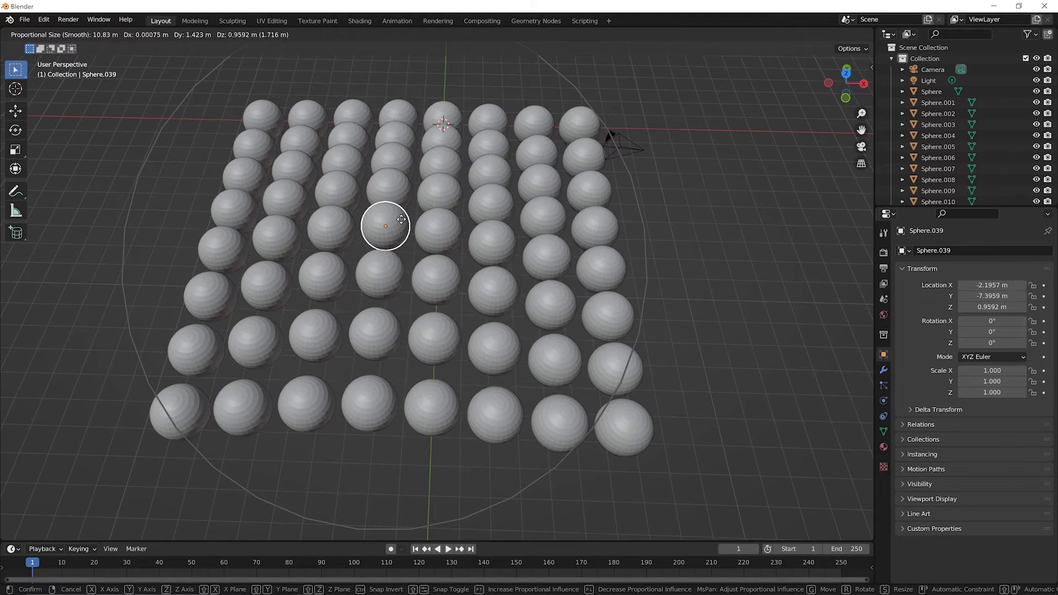
pyautogui.scroll(6, 401, 220)
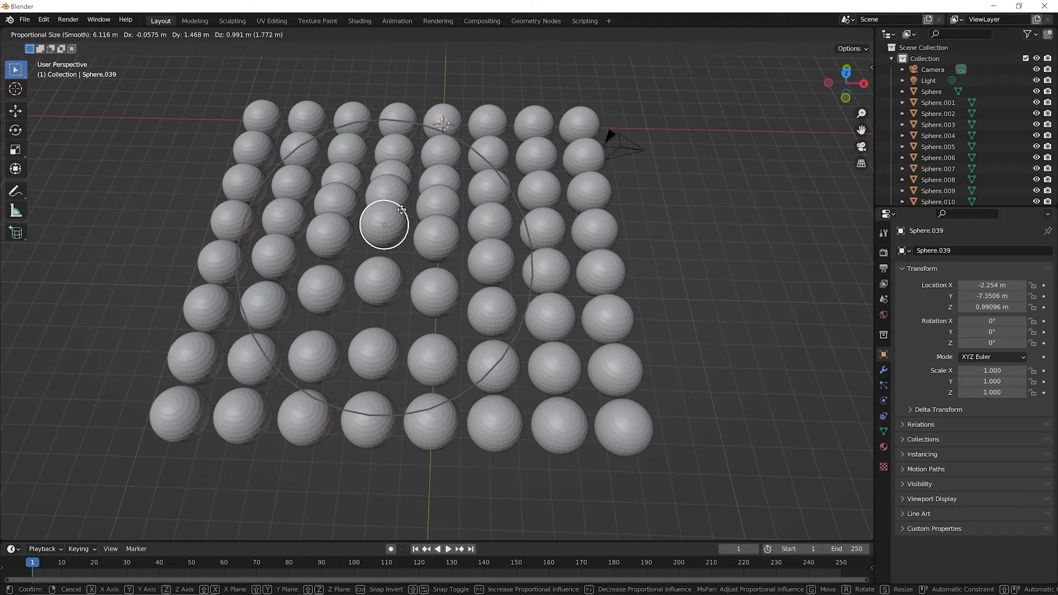
pyautogui.scroll(8, 401, 210)
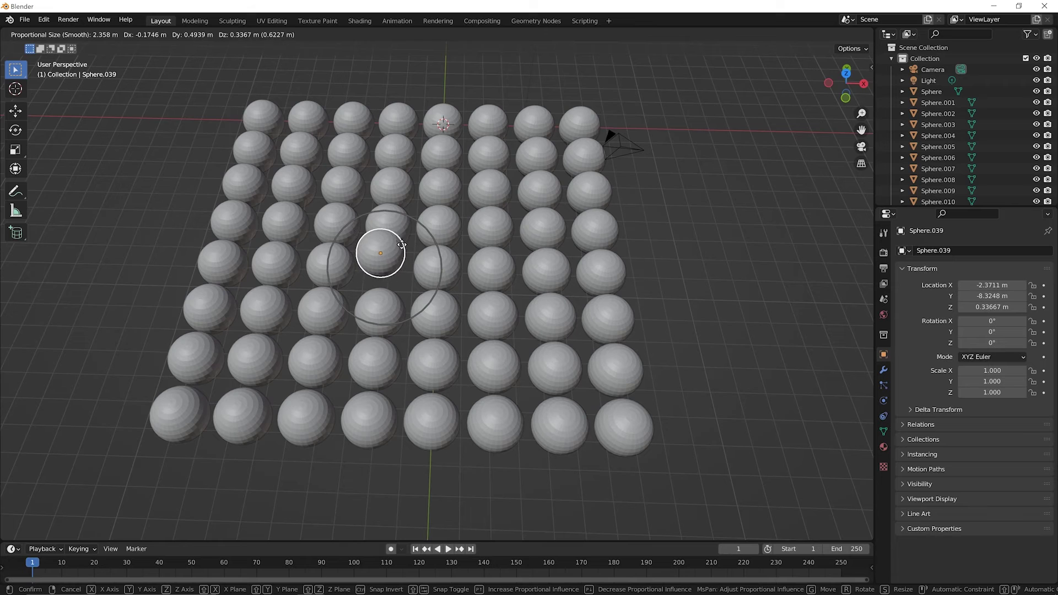
pyautogui.scroll(1, 403, 242)
pyautogui.scroll(1, 404, 241)
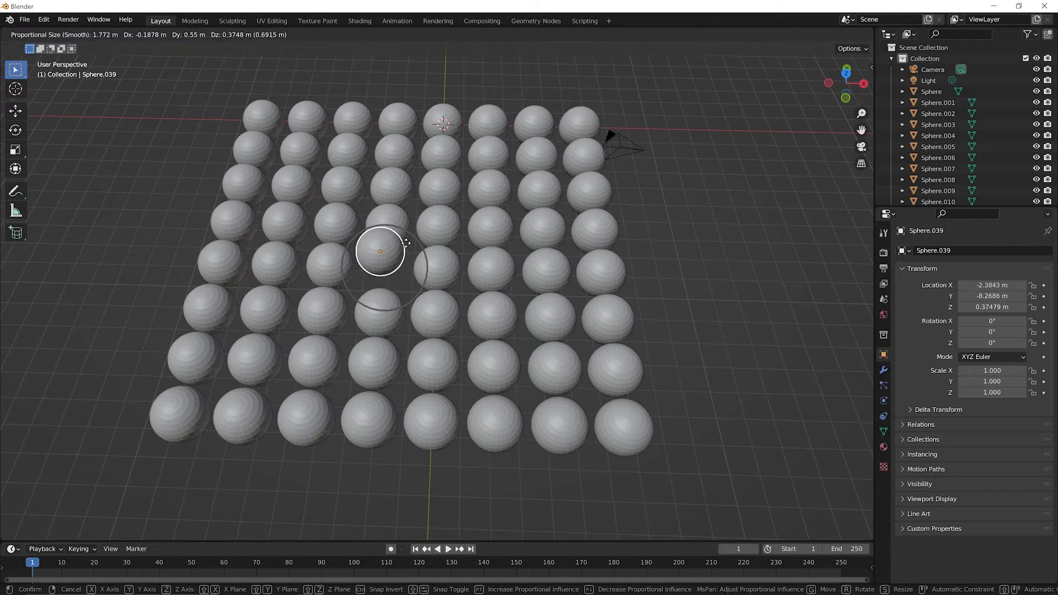
pyautogui.scroll(-3, 402, 247)
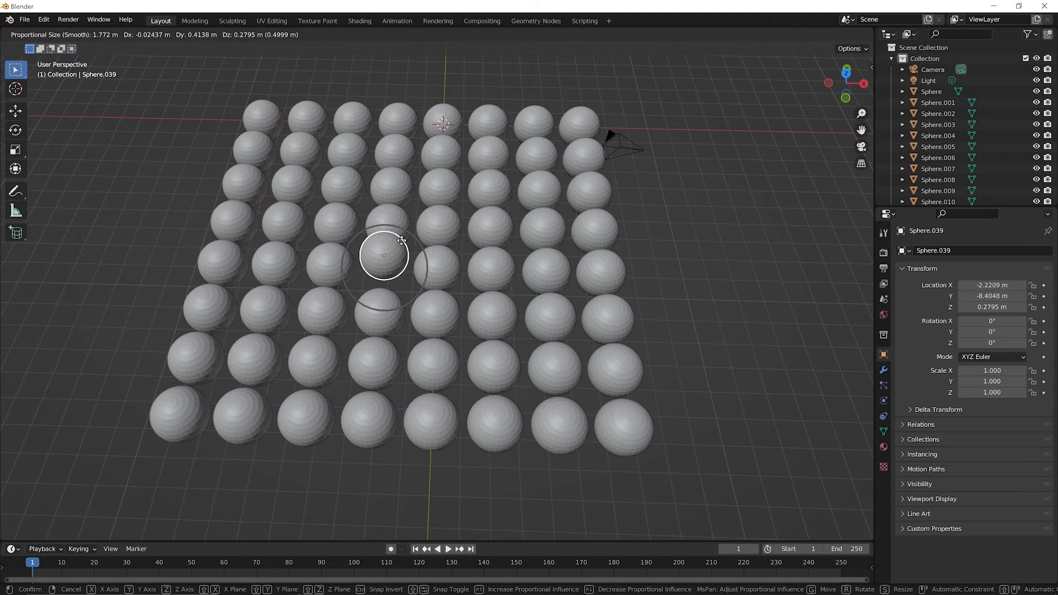
pyautogui.scroll(-14, 401, 241)
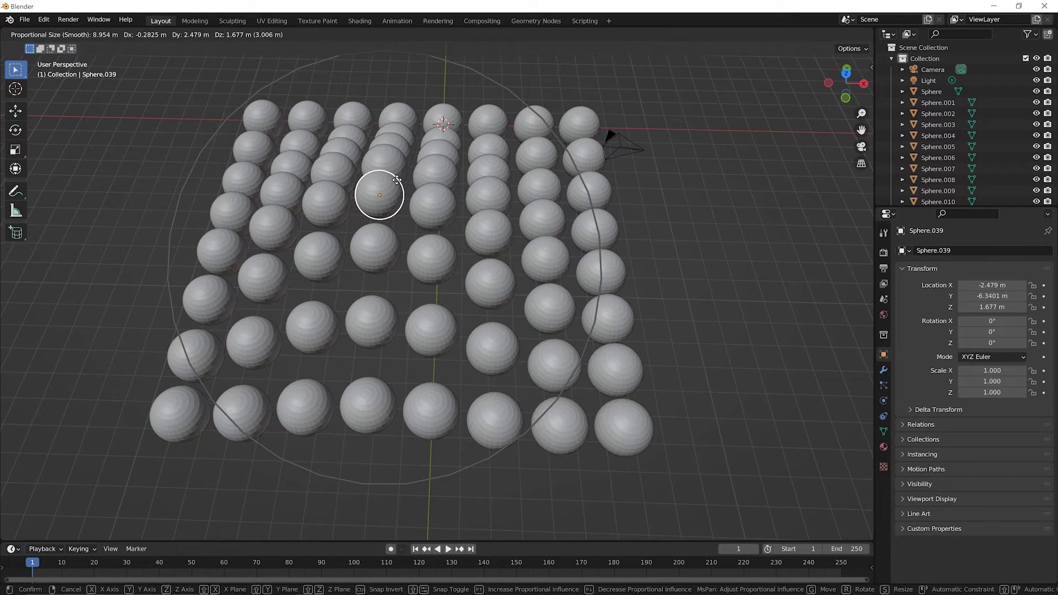
pyautogui.press('z')
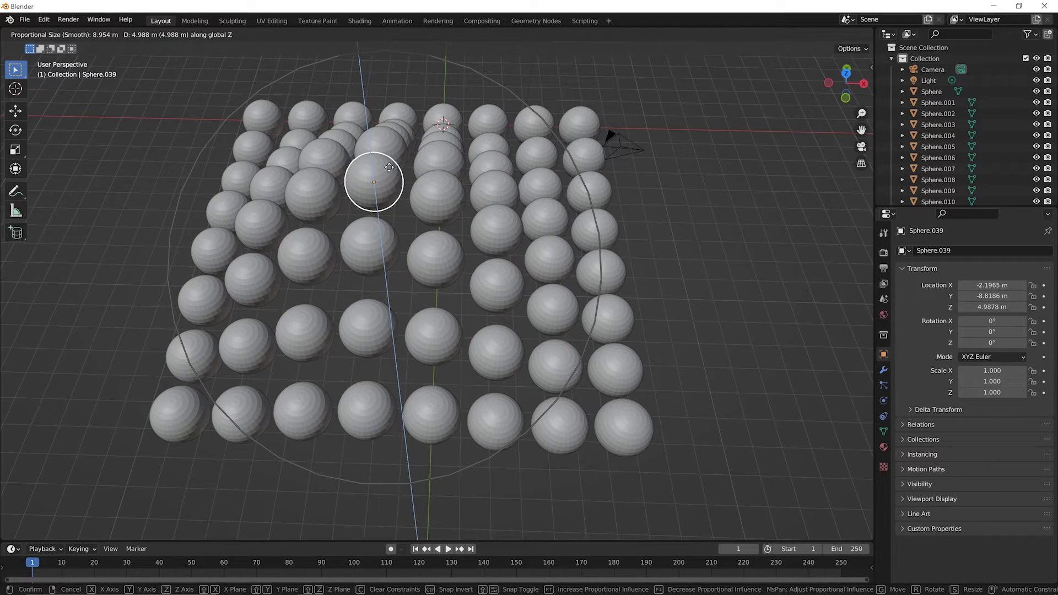
pyautogui.click(390, 169)
# Examine from several angles how the near and far spheres were displaced, selecting individual ones, and view the proportional falloff types.
pyautogui.scroll(-3, 464, 321)
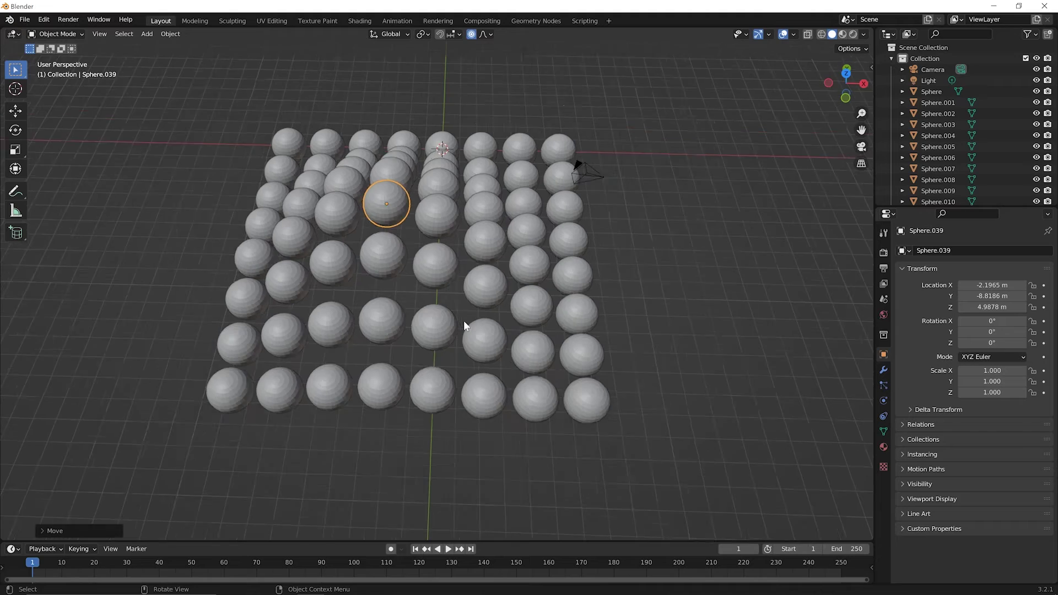
pyautogui.moveTo(465, 320); pyautogui.dragTo(388, 152, button='middle')
pyautogui.scroll(3, 432, 314)
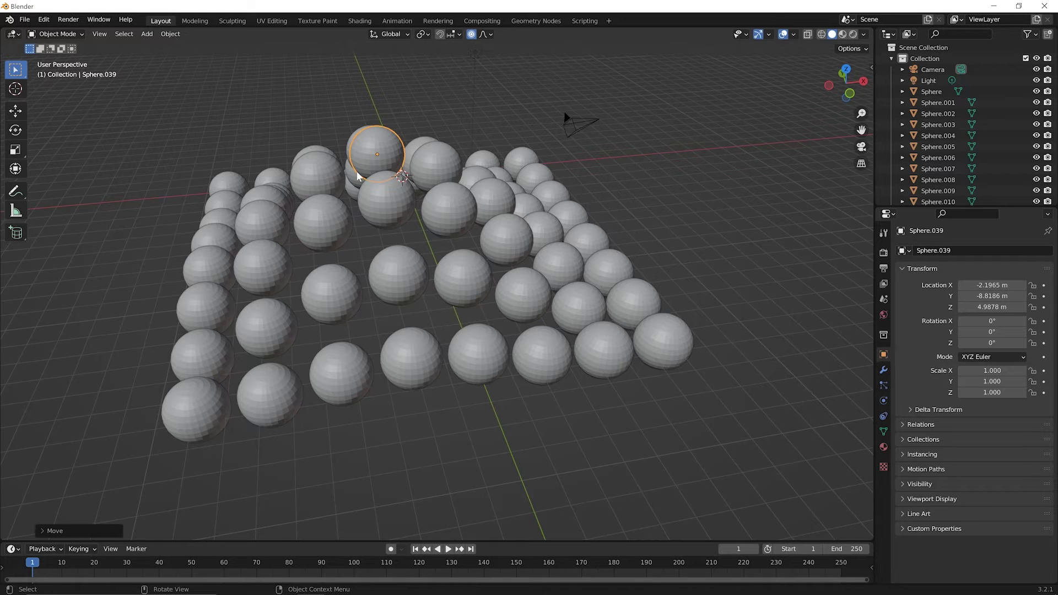
pyautogui.moveTo(358, 176); pyautogui.dragTo(380, 182, button='middle')
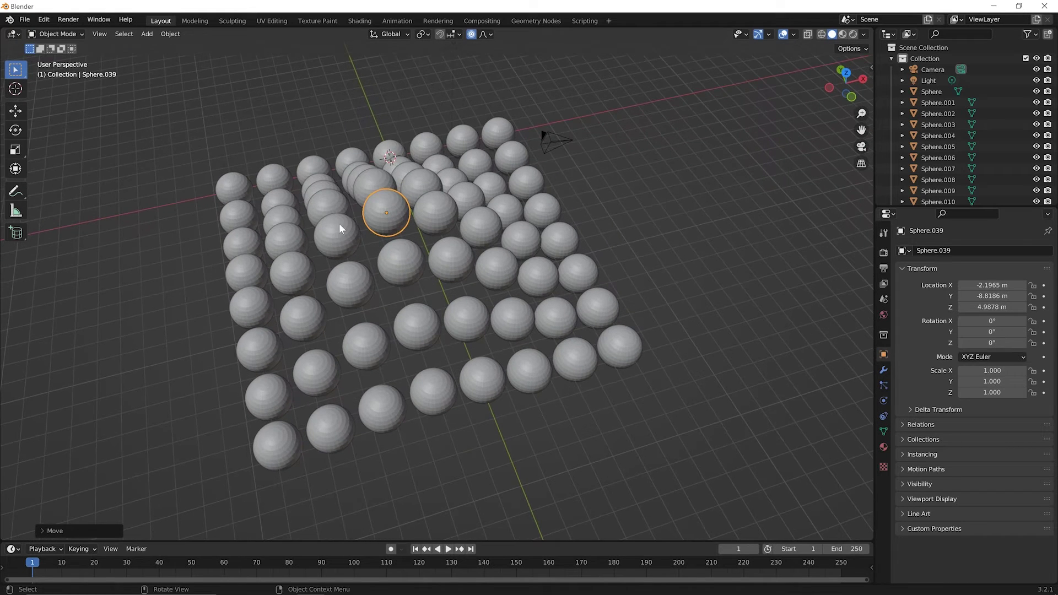
pyautogui.click(340, 226)
pyautogui.click(375, 176)
pyautogui.click(442, 205)
pyautogui.click(398, 258)
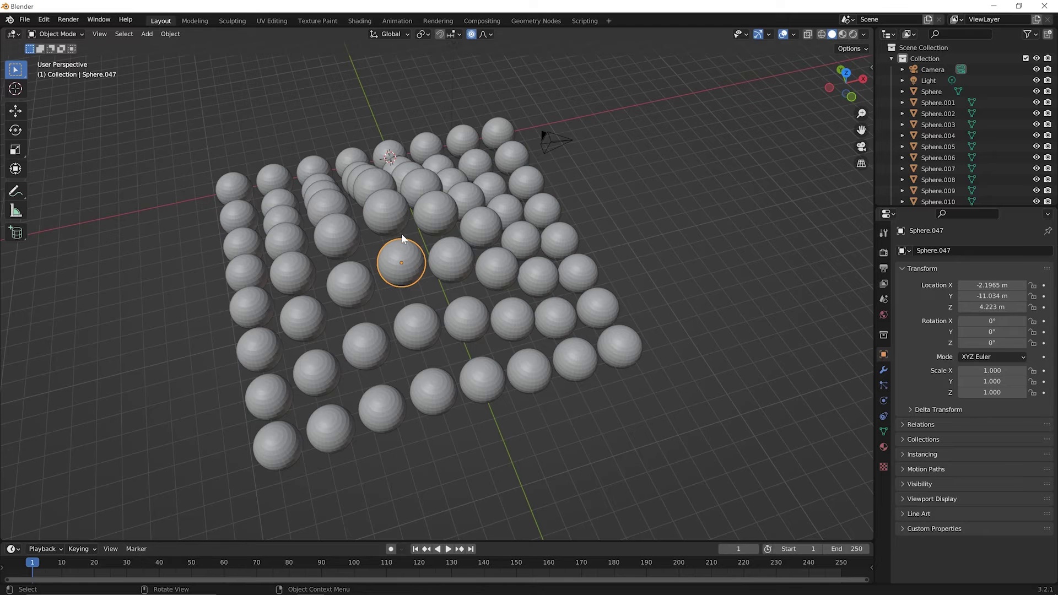
pyautogui.scroll(-1, 401, 226)
pyautogui.scroll(3, 401, 226)
pyautogui.moveTo(401, 226); pyautogui.dragTo(389, 208, button='middle')
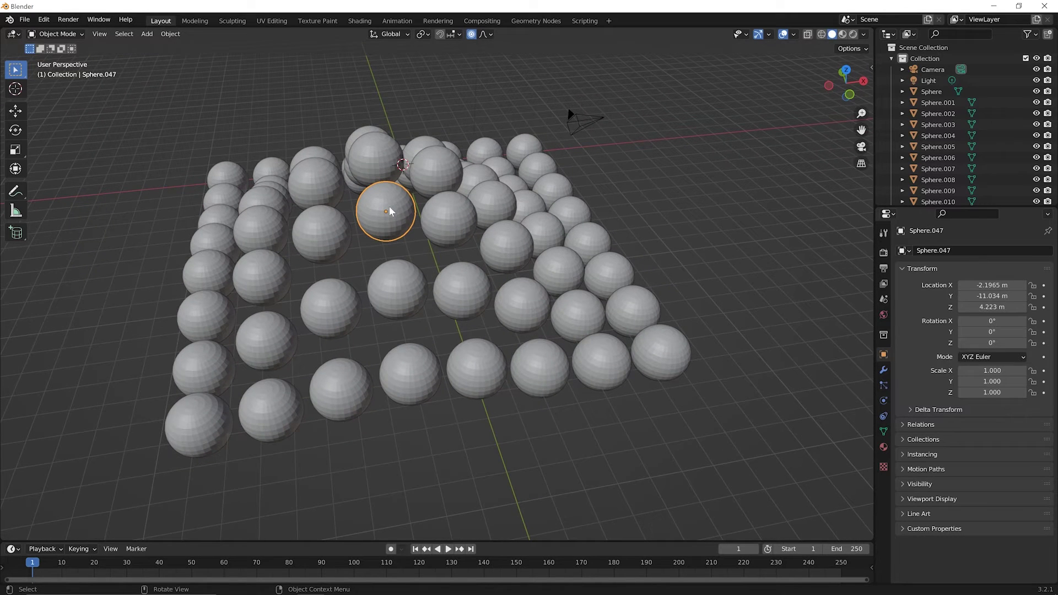
pyautogui.click(320, 231)
pyautogui.keyDown('shift'); pyautogui.click(444, 228); pyautogui.keyUp('shift')
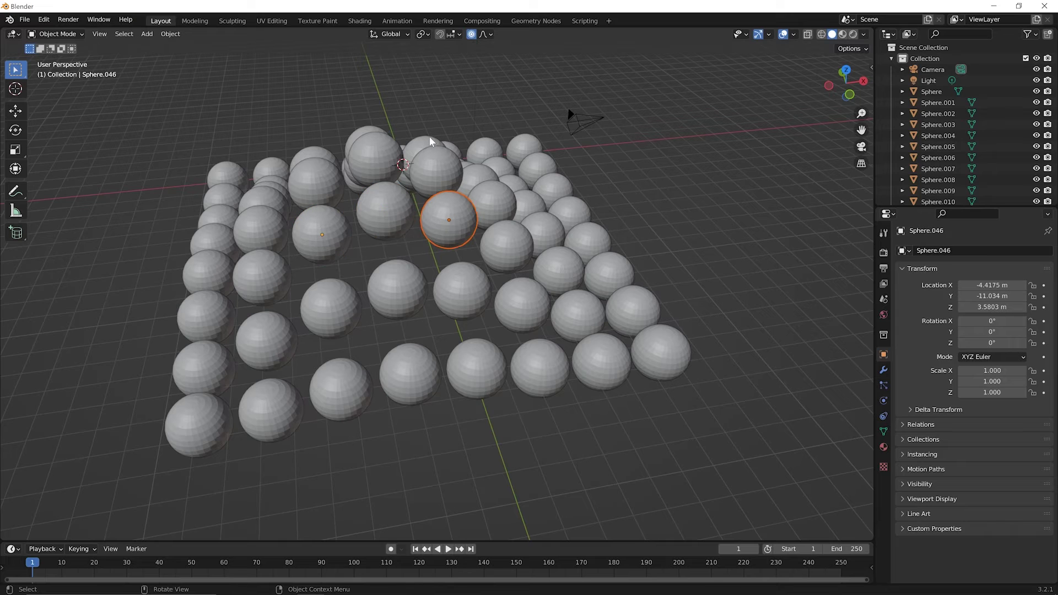
pyautogui.click(316, 154)
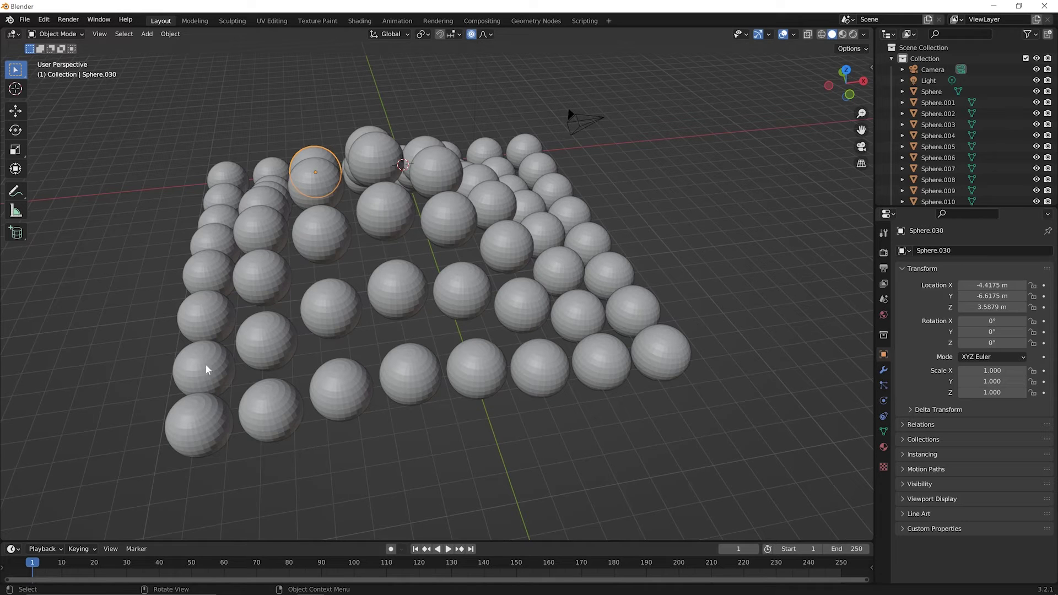
pyautogui.click(667, 361)
pyautogui.click(634, 302)
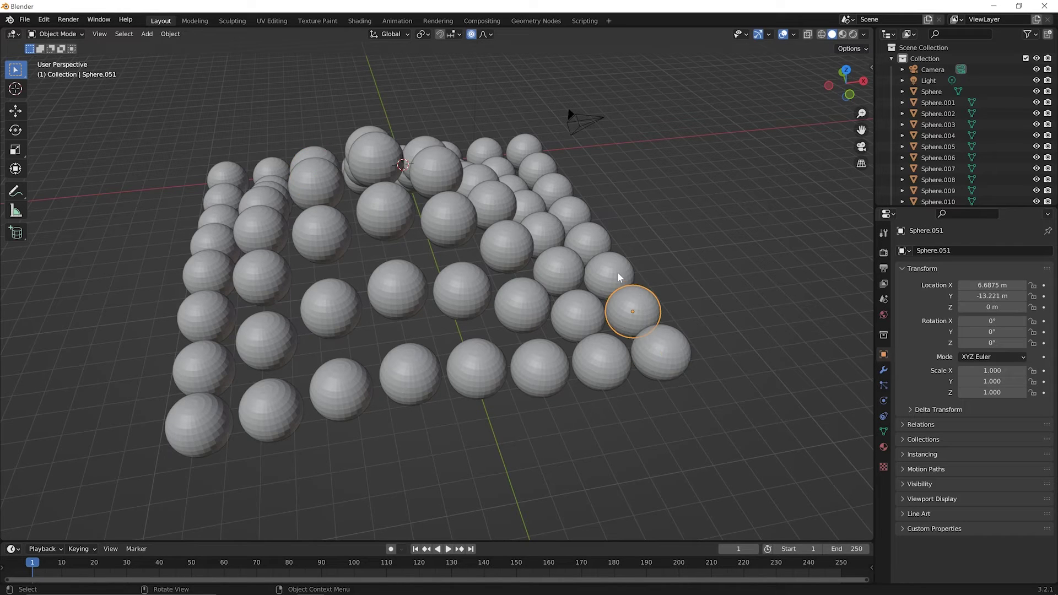
pyautogui.click(617, 274)
pyautogui.moveTo(474, 322); pyautogui.dragTo(499, 301, button='middle')
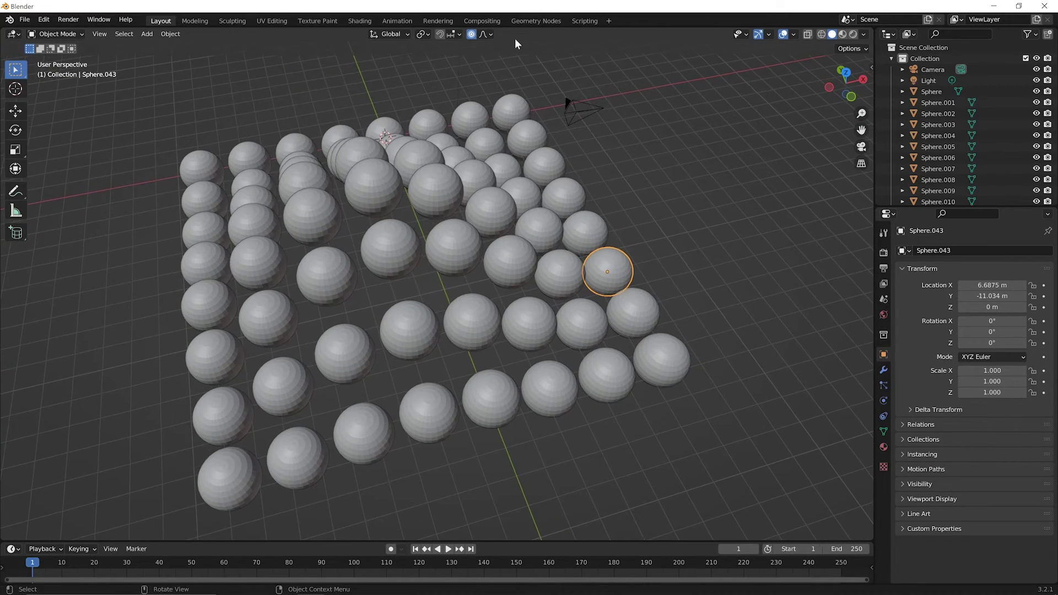
pyautogui.click(485, 34)
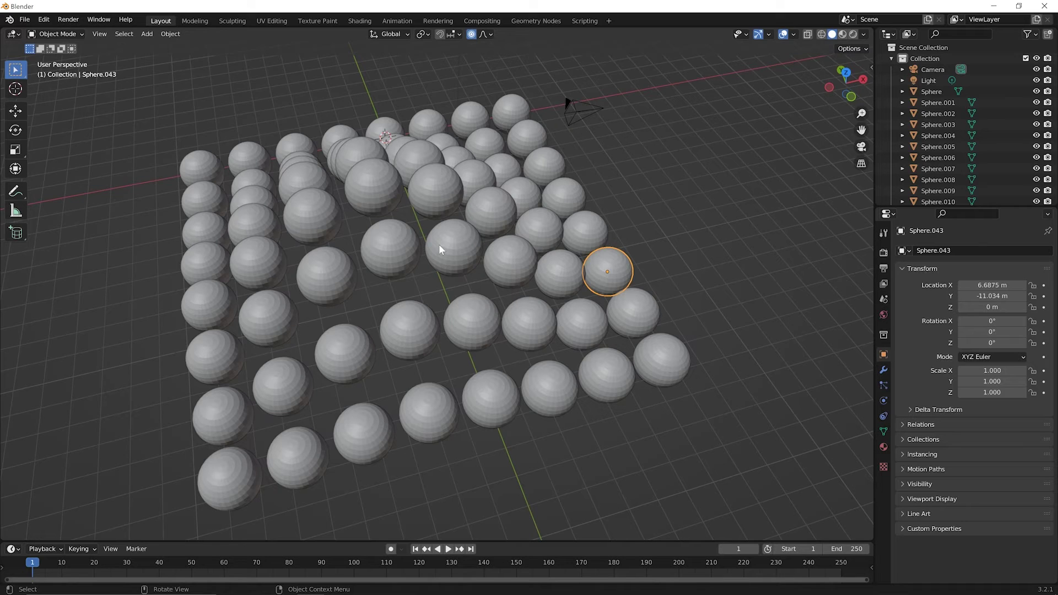
# View the proportional falloff types, and undo the recent sphere selections and the smooth proportional raise of Sphere.039.
pyautogui.click(487, 34)
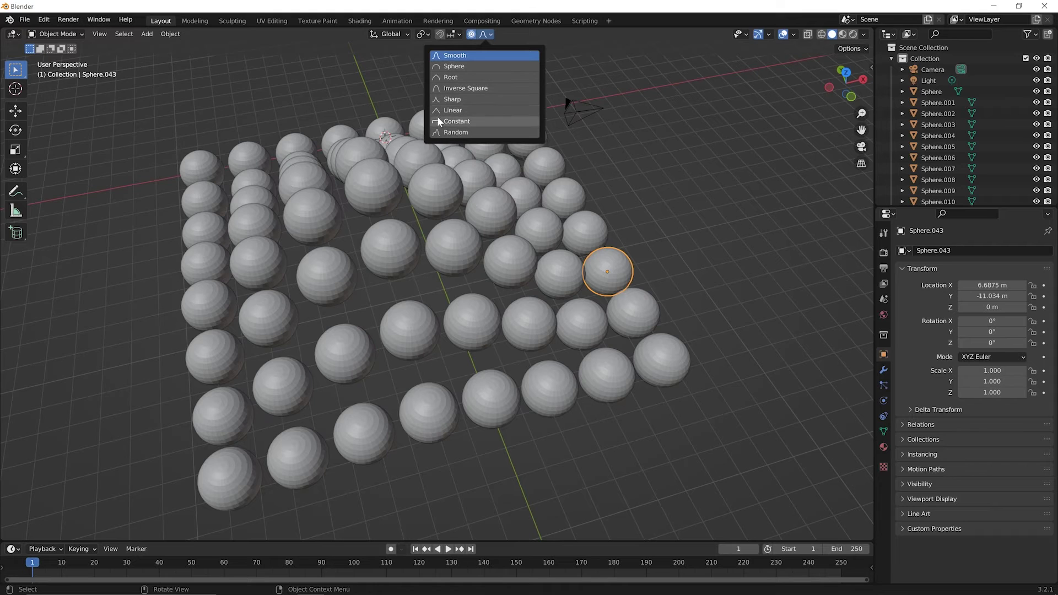
pyautogui.click(600, 61)
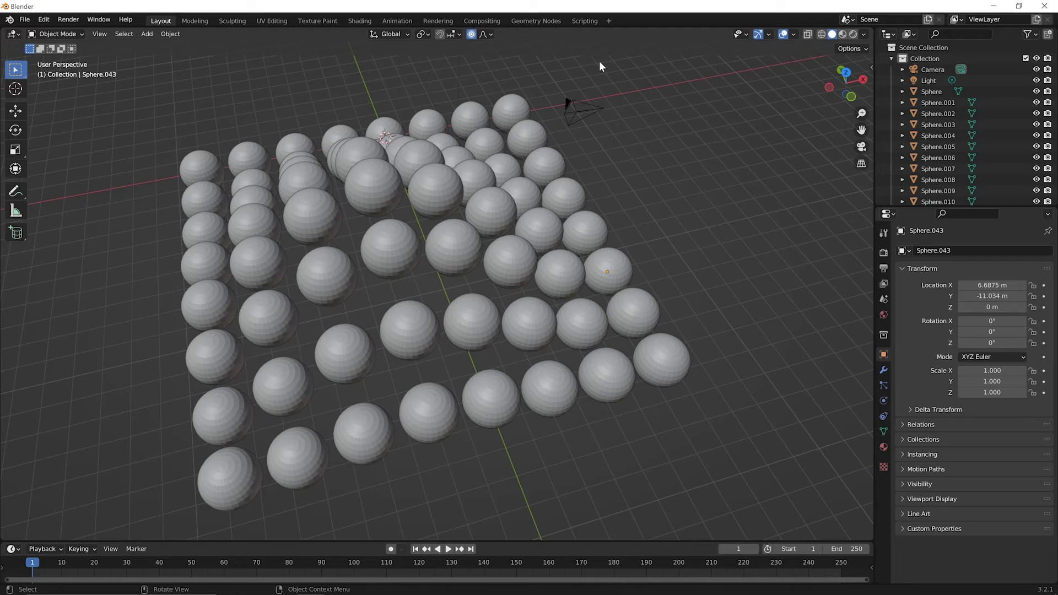
pyautogui.press('ctrl')
pyautogui.hotkey('ctrl', 'z')
pyautogui.hotkey('ctrl', 'z')
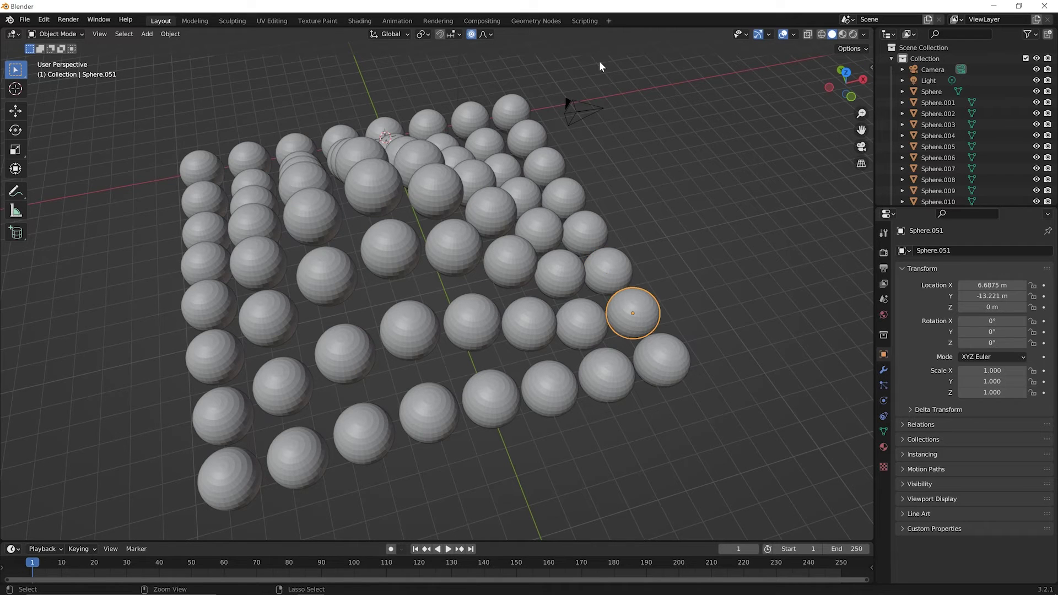
pyautogui.hotkey('ctrl', 'z')
pyautogui.hotkey('ctrl', 'z')
pyautogui.hotkey('ctrl', 'z')
pyautogui.hotkey('ctrl', 'z')
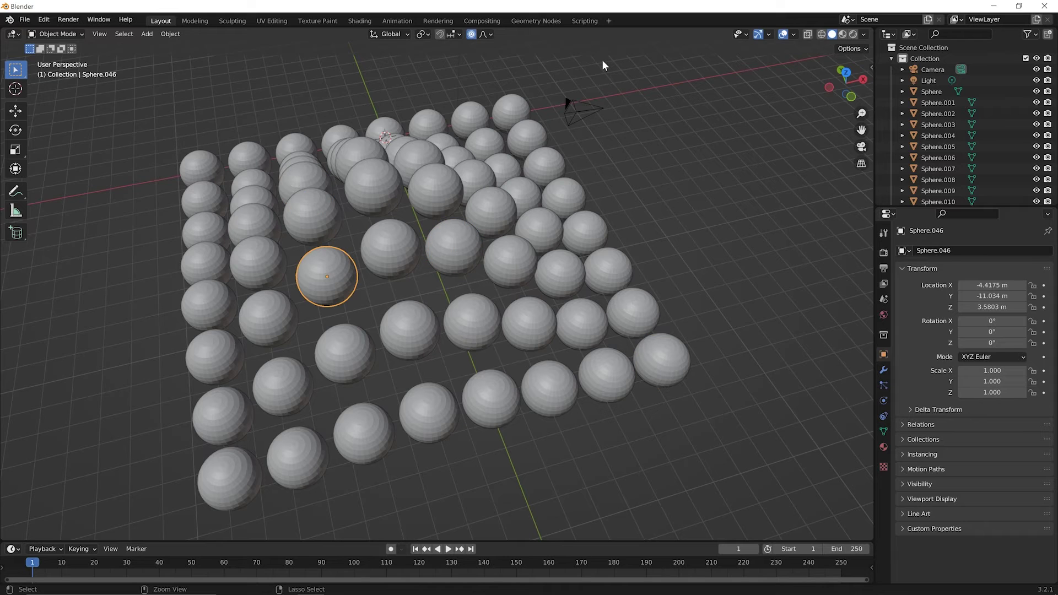
pyautogui.hotkey('ctrl', 'z')
pyautogui.hotkey('ctrl', 'z')
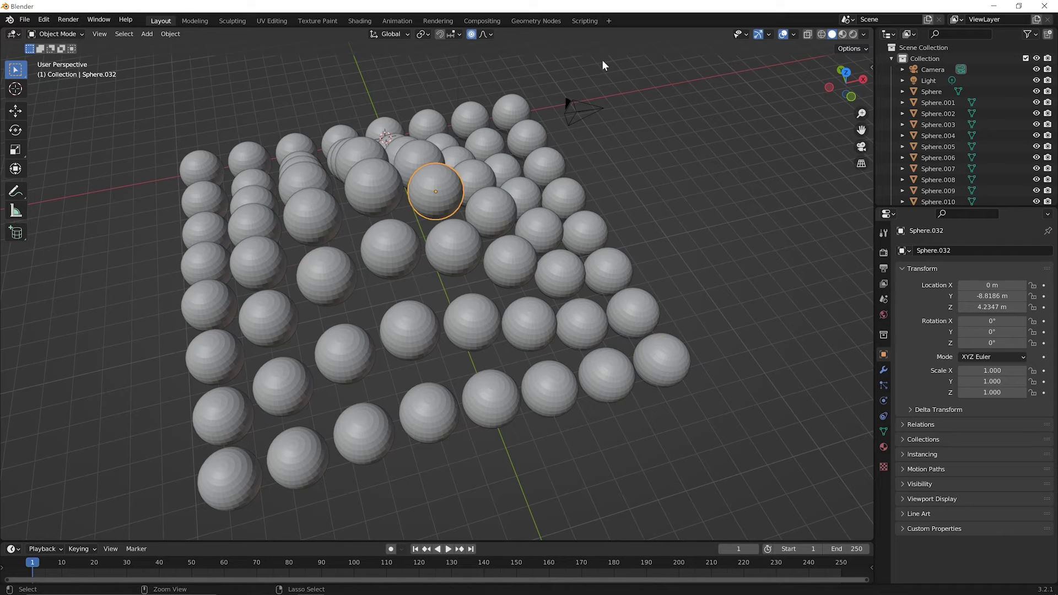
pyautogui.hotkey('ctrl', 'z')
pyautogui.hotkey('ctrl', 'z')
pyautogui.hotkey('ctrl', 'z')
pyautogui.hotkey('ctrl', 'z')
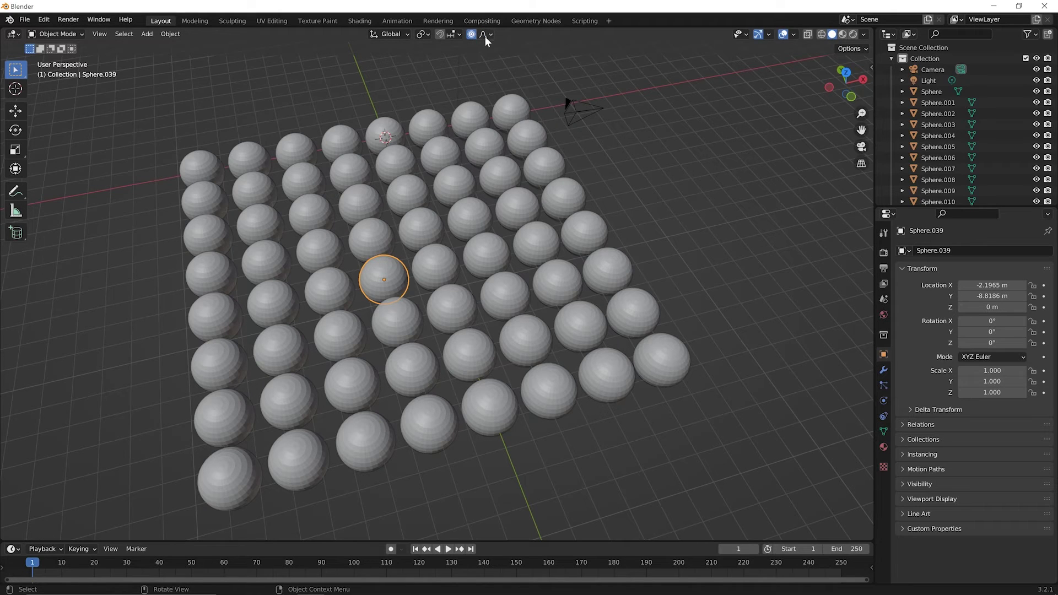
# Set the proportional falloff to Random and raise Sphere.039 about 7.36 m along Z with a proportional size of about 10.83 m.
pyautogui.click(484, 35)
pyautogui.press('g')
pyautogui.scroll(-2, 395, 291)
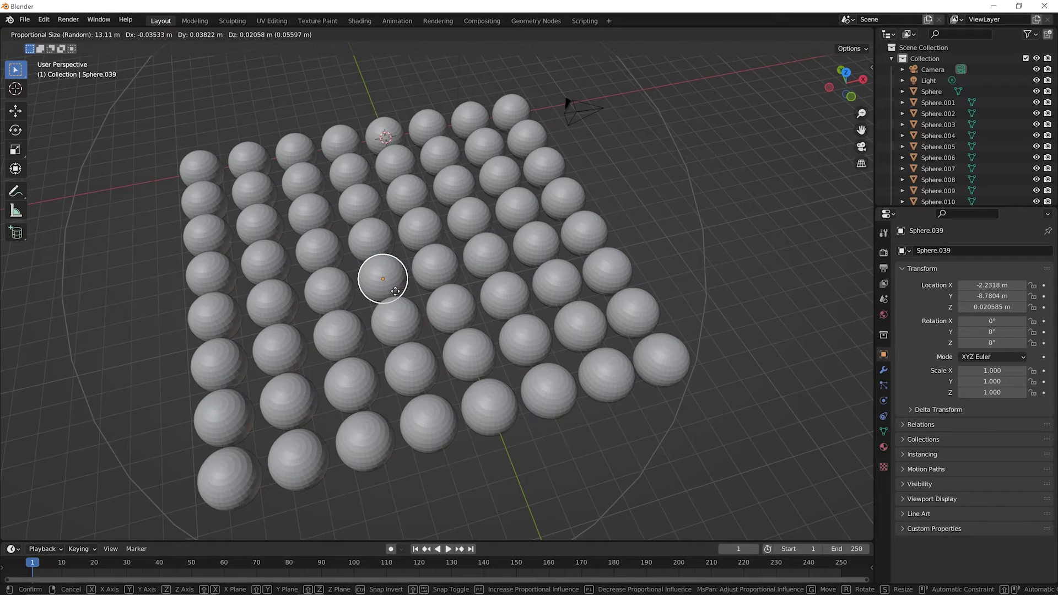
pyautogui.scroll(4, 395, 291)
pyautogui.scroll(-2, 396, 291)
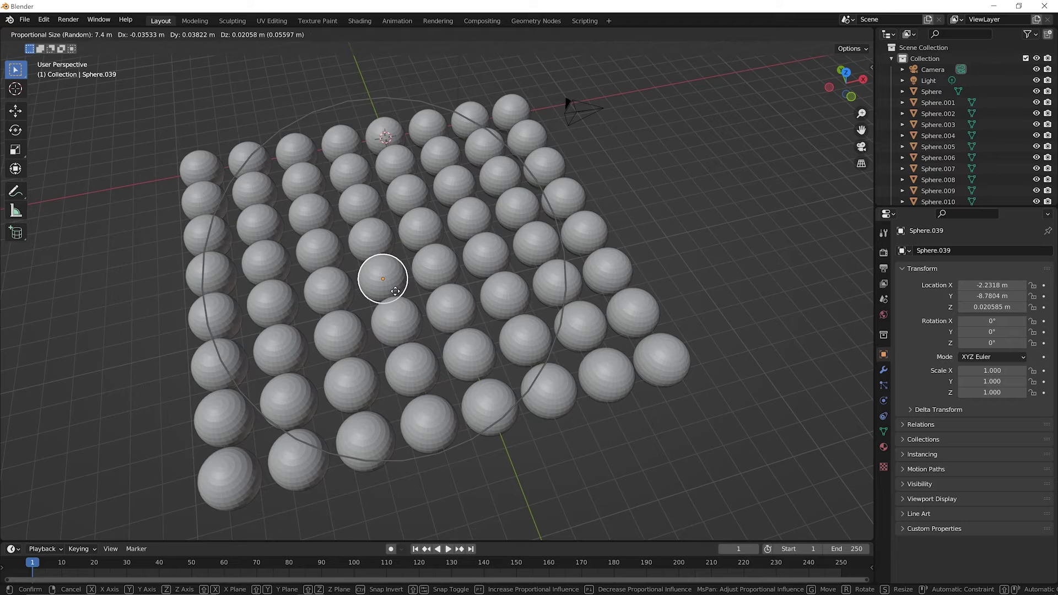
pyautogui.scroll(1, 395, 293)
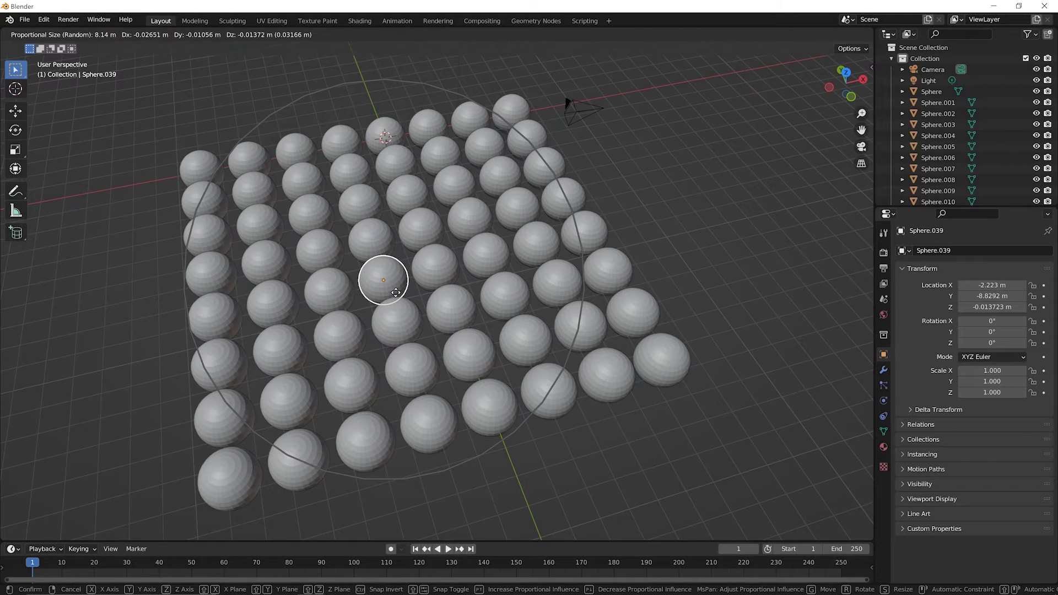
pyautogui.press('z')
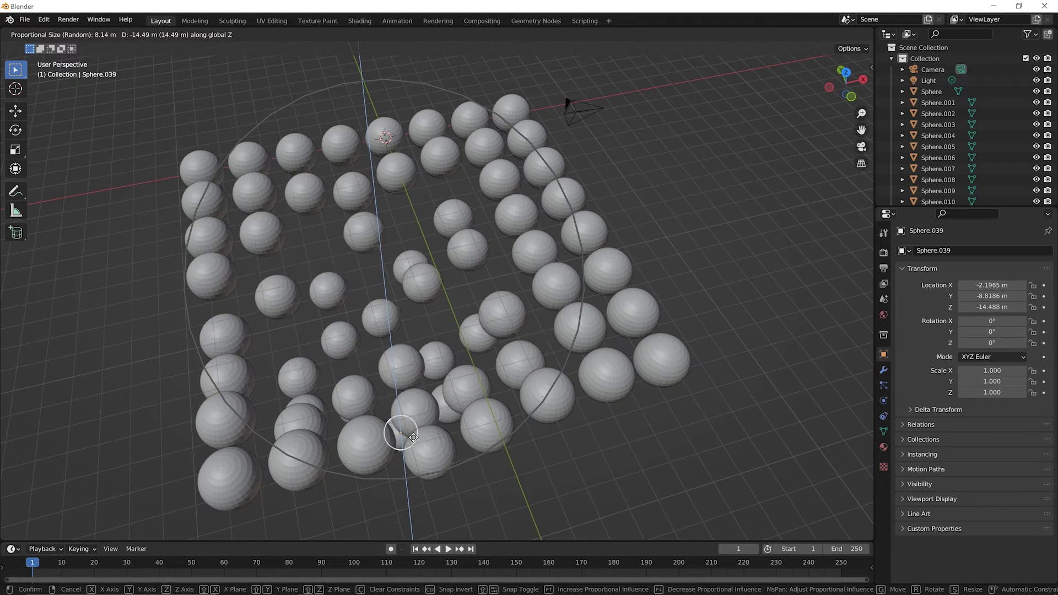
pyautogui.scroll(2, 386, 259)
pyautogui.scroll(-4, 392, 251)
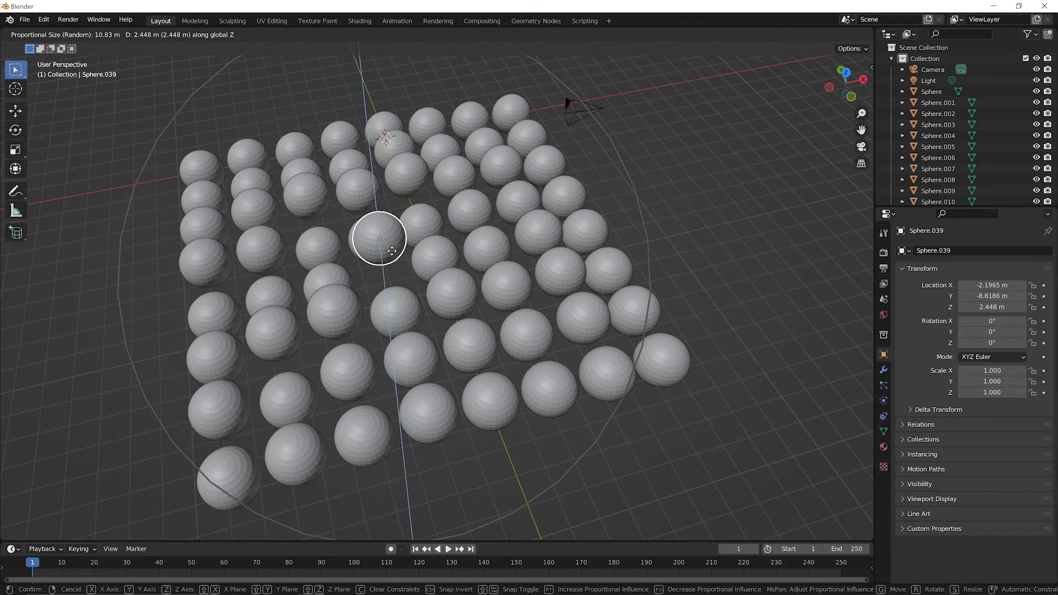
pyautogui.scroll(-1, 373, 171)
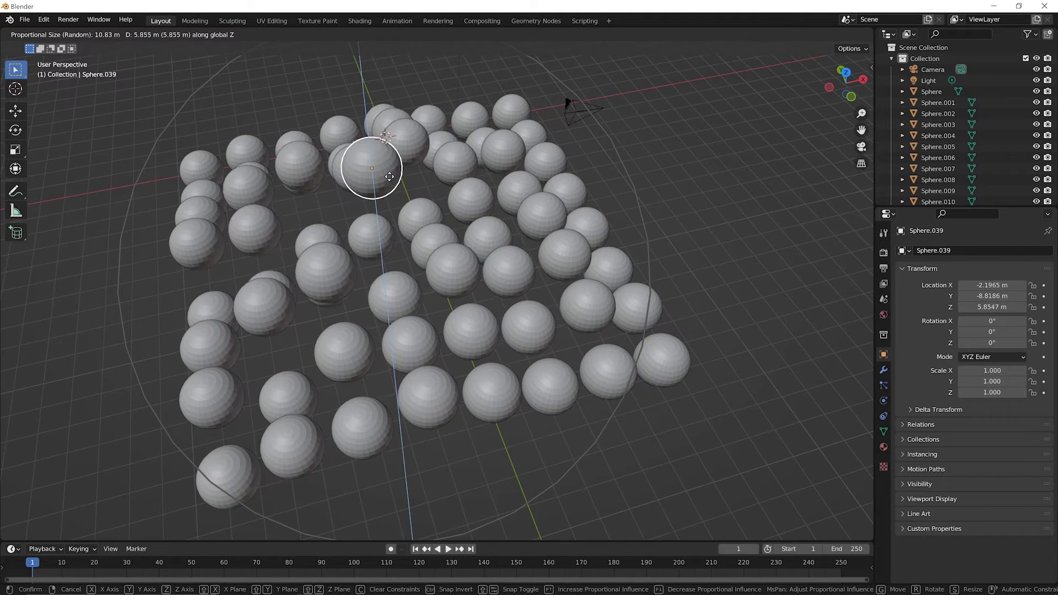
pyautogui.click(388, 145)
# Examine the randomly displaced spheres from several angles, both close up and from farther away.
pyautogui.moveTo(453, 230); pyautogui.dragTo(409, 314, button='middle')
pyautogui.scroll(4, 342, 279)
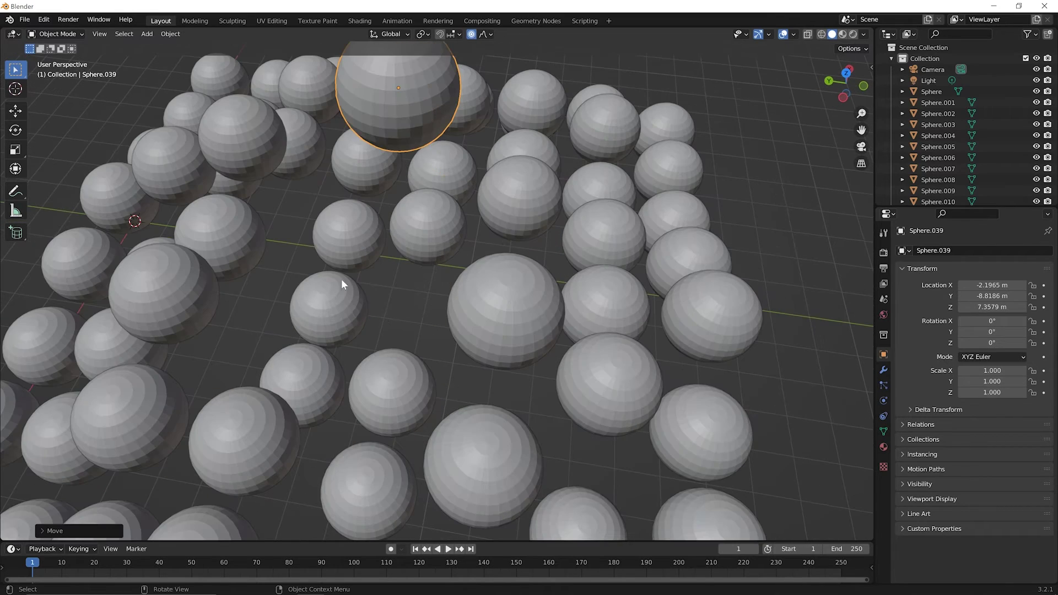
pyautogui.moveTo(345, 328); pyautogui.dragTo(458, 226, button='middle')
pyautogui.scroll(-6, 381, 279)
pyautogui.scroll(6, 340, 320)
pyautogui.scroll(-5, 261, 291)
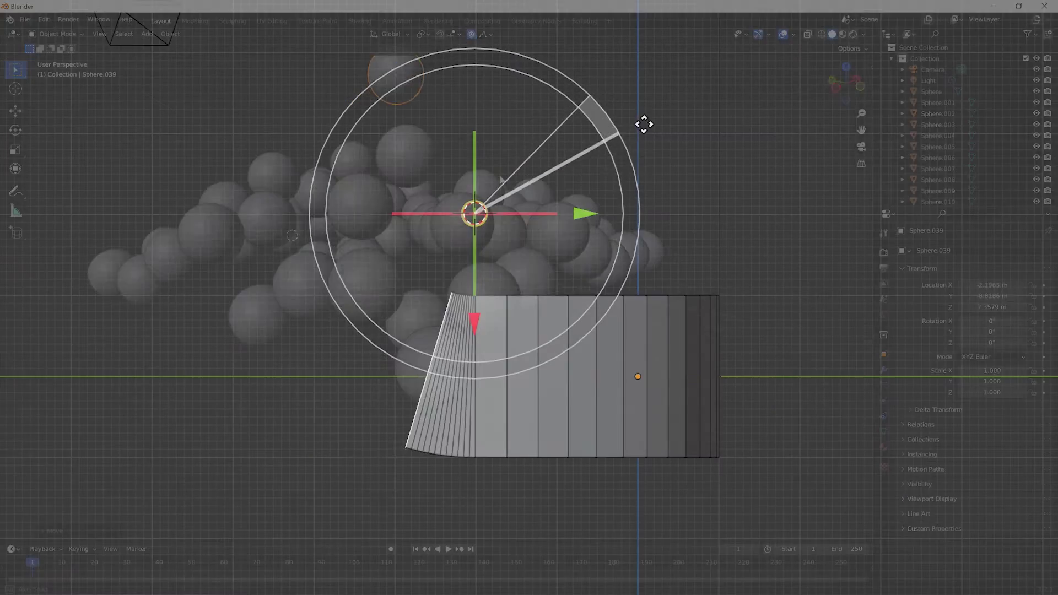
pyautogui.moveTo(644, 121); pyautogui.dragTo(640, 271)
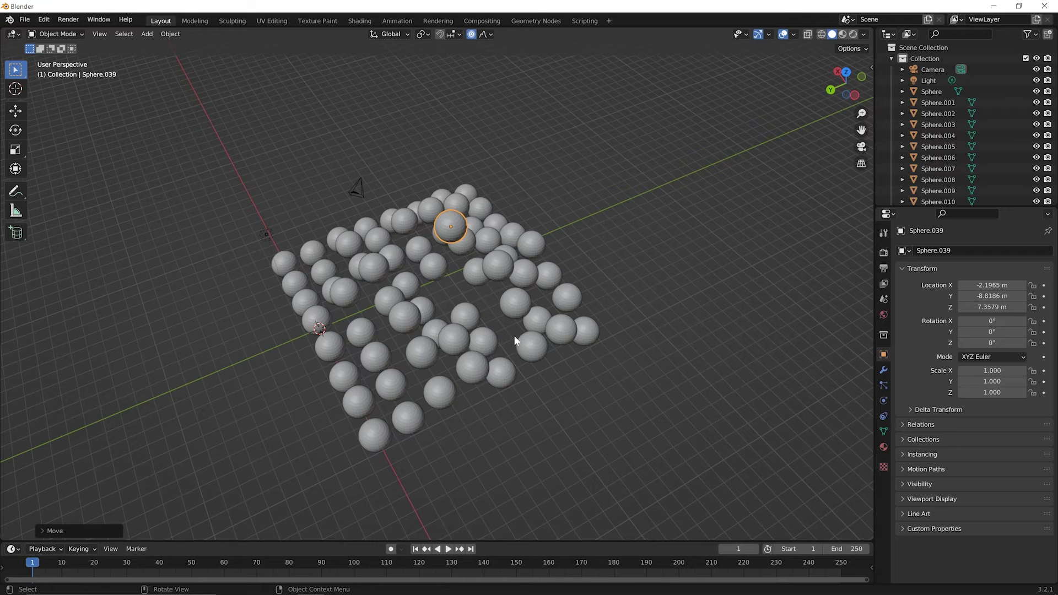
# Undo the random-falloff move of Sphere.039 and set the proportional falloff to Smooth.
pyautogui.hotkey('ctrl', 'z')
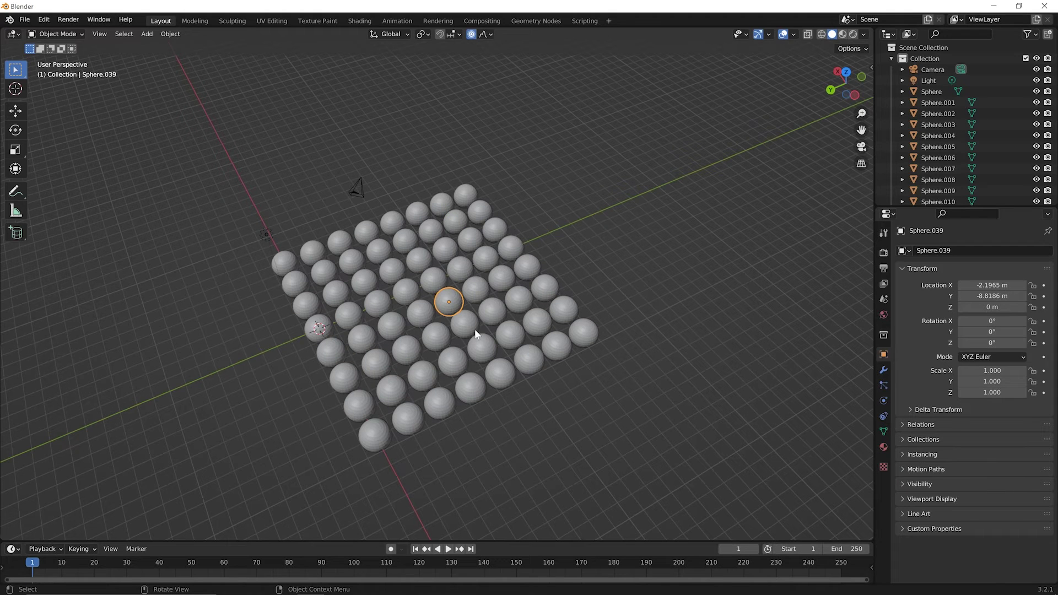
pyautogui.scroll(3, 476, 330)
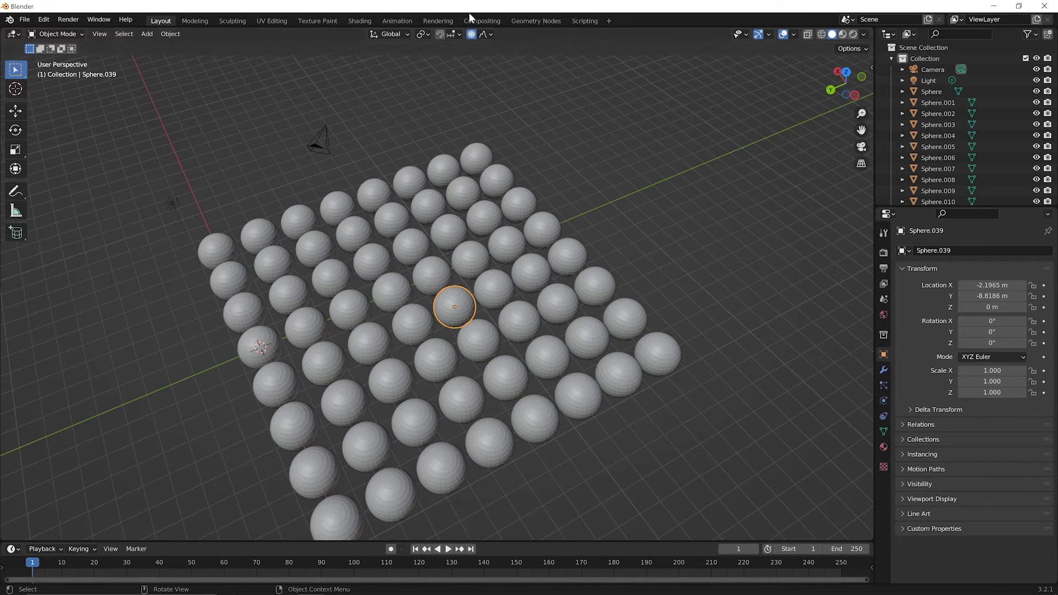
pyautogui.click(485, 34)
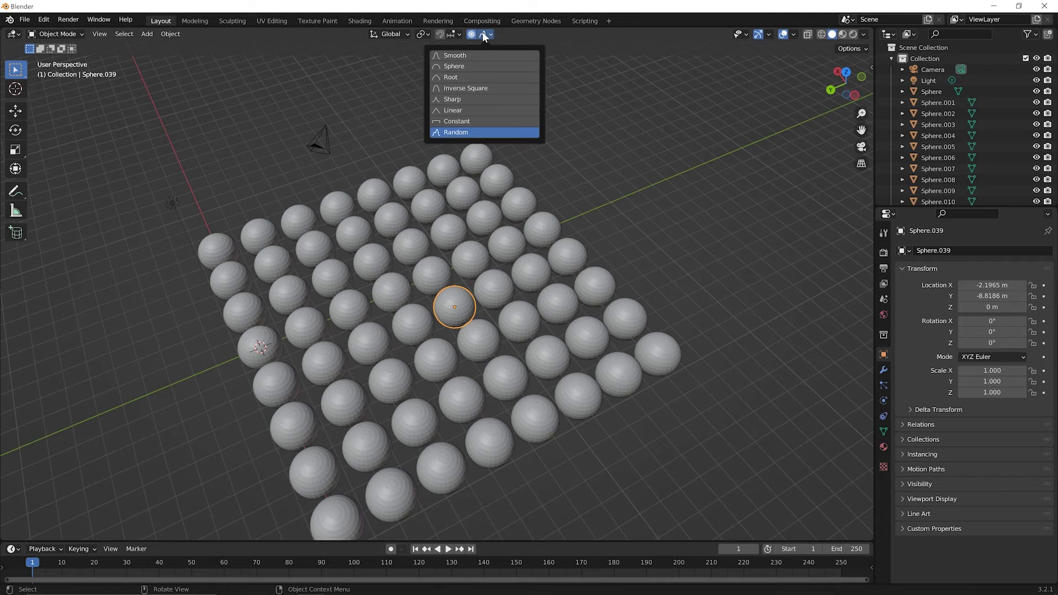
pyautogui.click(455, 55)
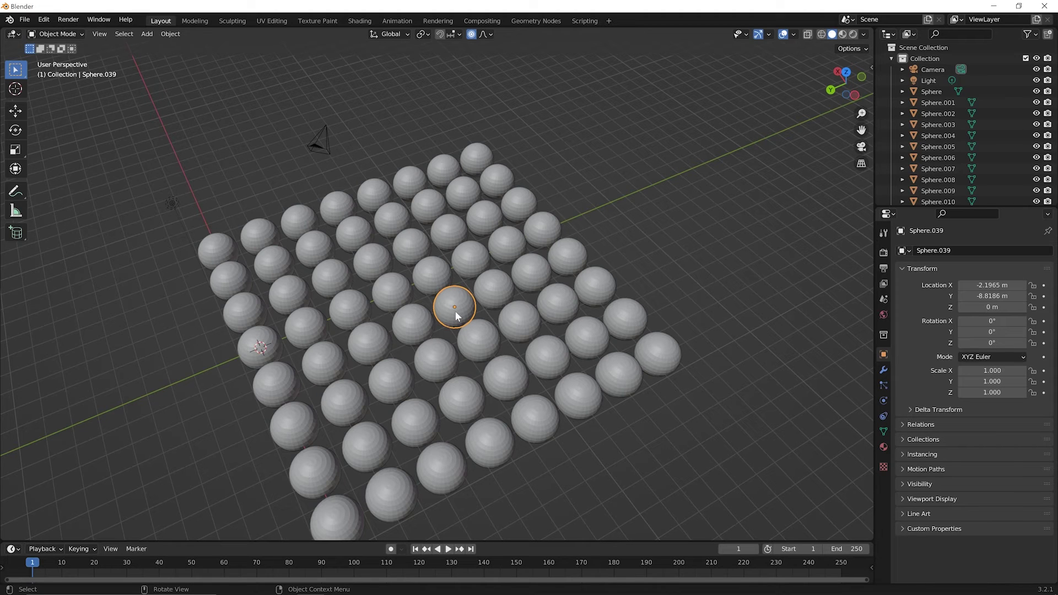
# Raise Sphere.039 about 6.09 m along Z with smooth falloff and a proportional size of about 10.83 m.
pyautogui.press('g')
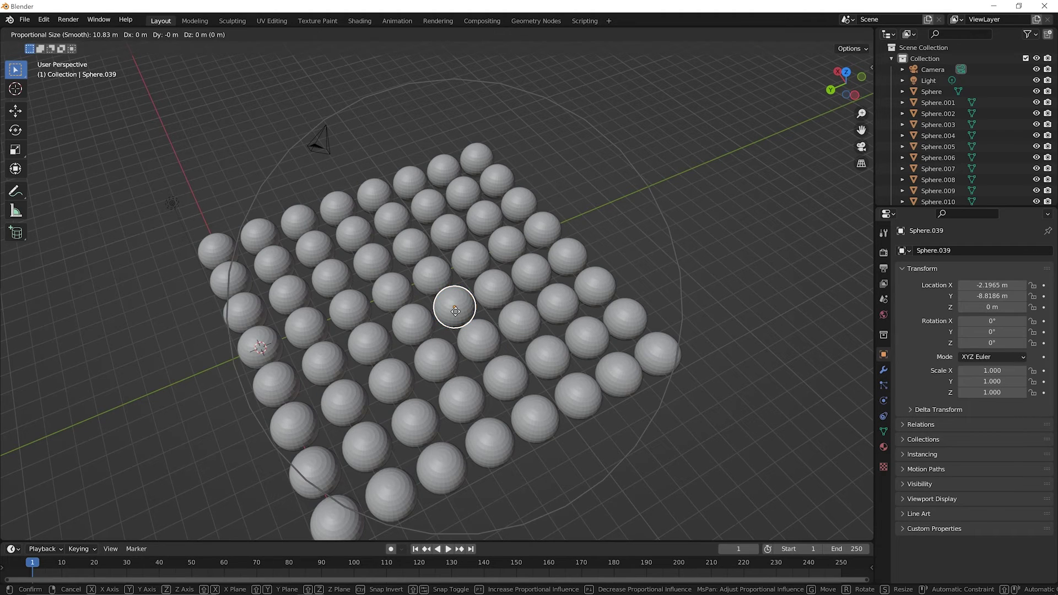
pyautogui.press('z')
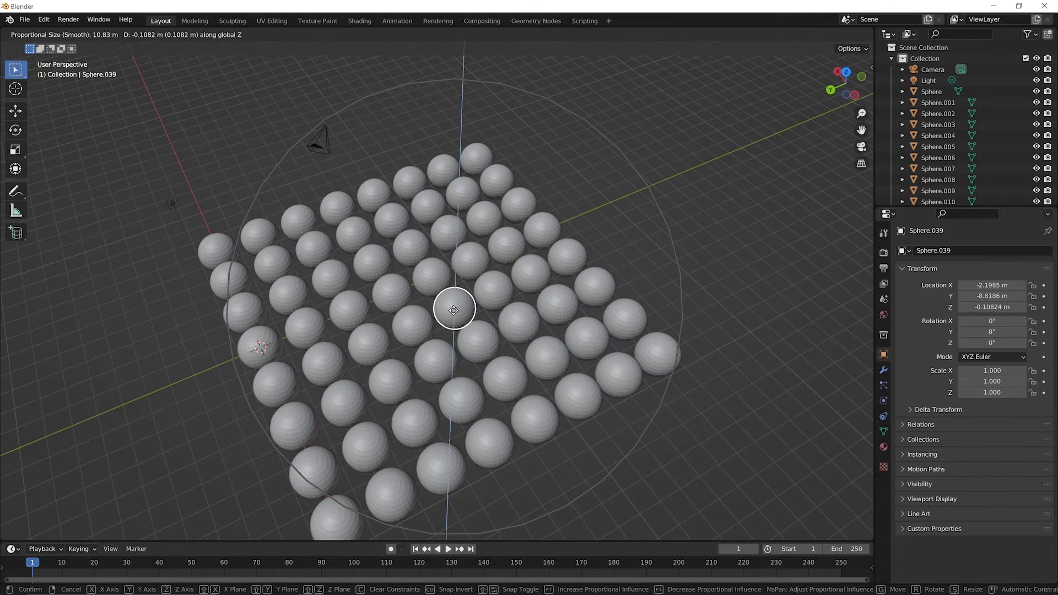
pyautogui.click(466, 218)
pyautogui.moveTo(466, 218); pyautogui.dragTo(444, 186, button='middle')
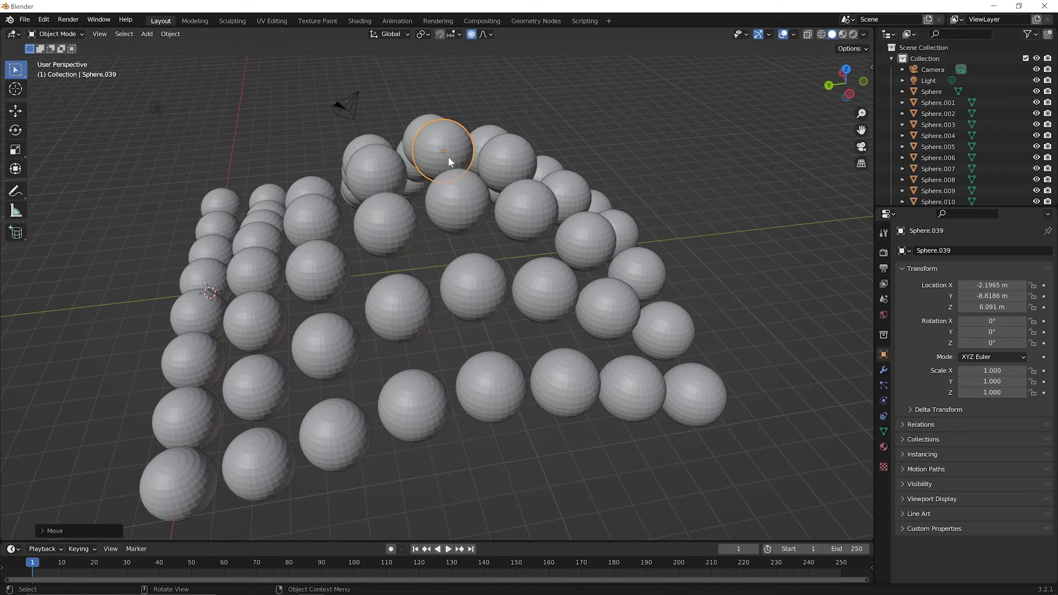
# Scale Sphere.039 up to about 2.39 on all axes with smooth falloff and a proportional size of about 10.83 m.
pyautogui.press('s')
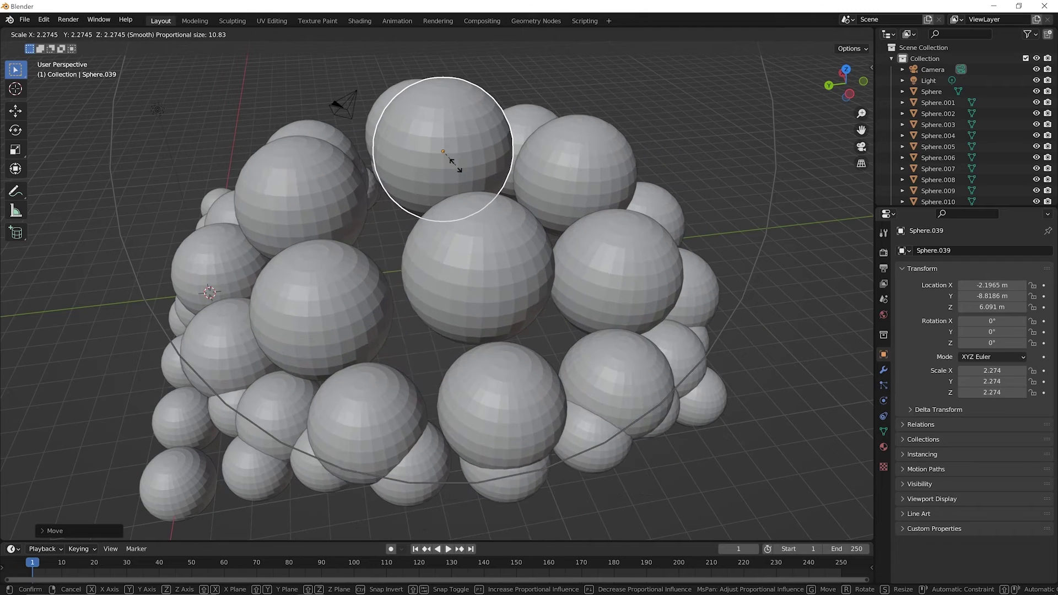
pyautogui.click(455, 164)
pyautogui.scroll(-3, 456, 163)
pyautogui.moveTo(455, 163); pyautogui.dragTo(481, 129, button='middle')
pyautogui.scroll(2, 482, 173)
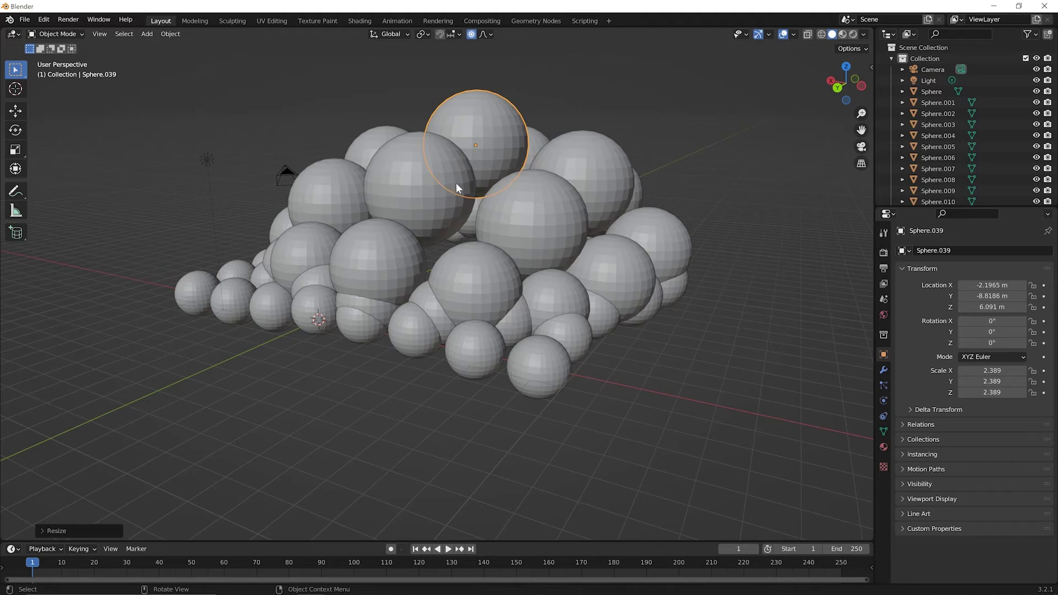
pyautogui.scroll(2, 333, 302)
pyautogui.moveTo(164, 307); pyautogui.dragTo(436, 200, button='middle')
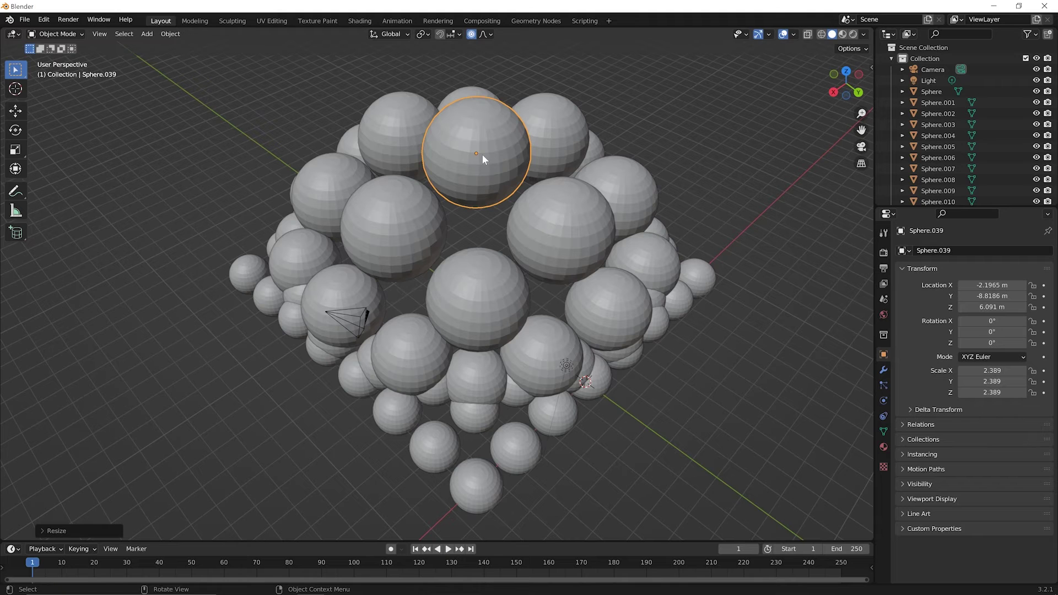
# Rotate Sphere.039 twice with smooth falloff, the second time by about 125° with a proportional size of about 13.11 m.
pyautogui.press('r')
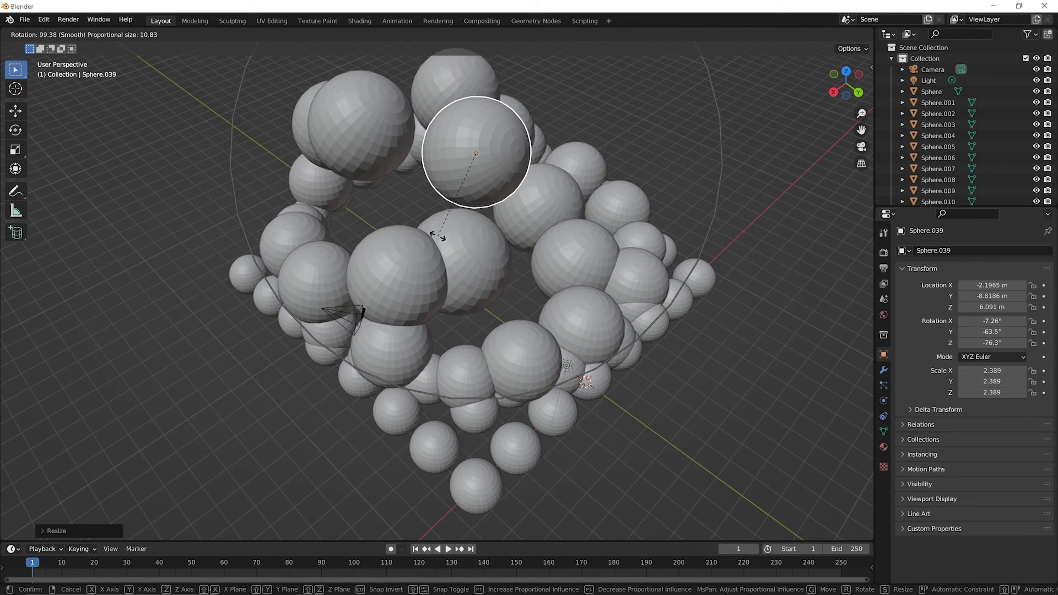
pyautogui.click(478, 211)
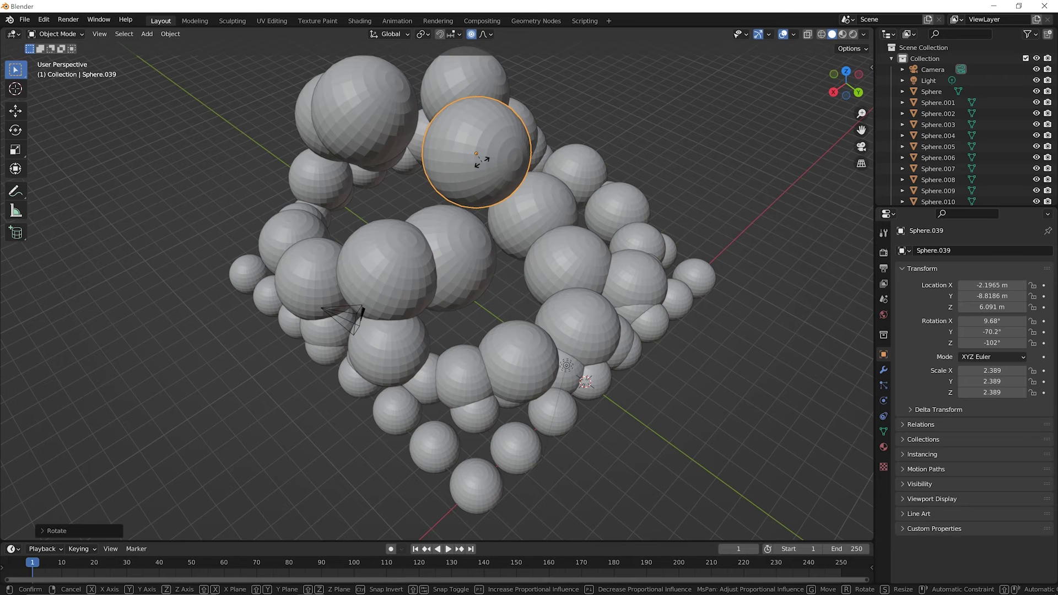
pyautogui.press('r')
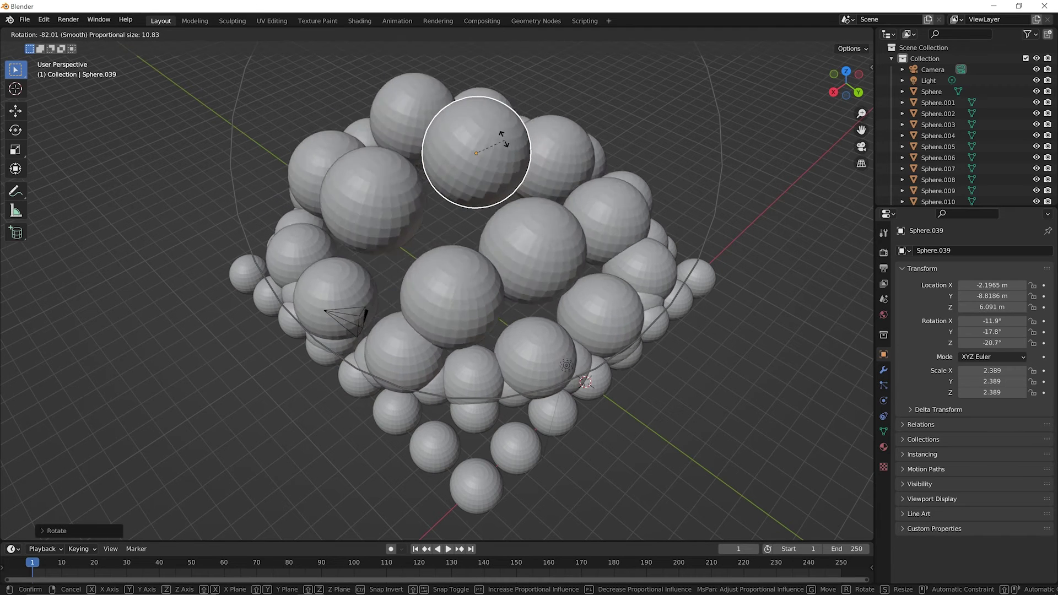
pyautogui.scroll(6, 488, 133)
pyautogui.scroll(-9, 492, 137)
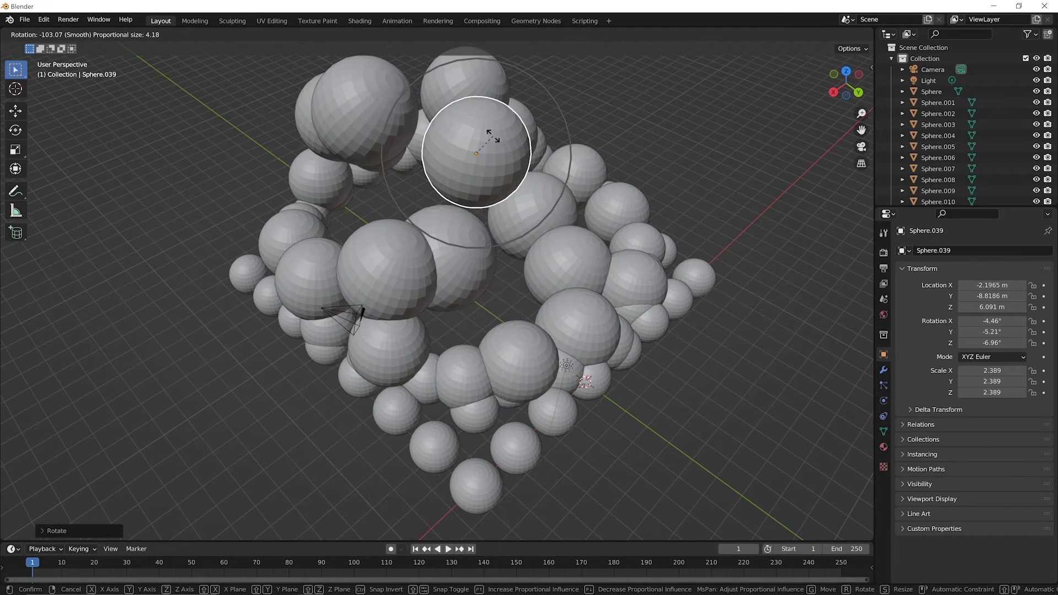
pyautogui.scroll(-3, 492, 136)
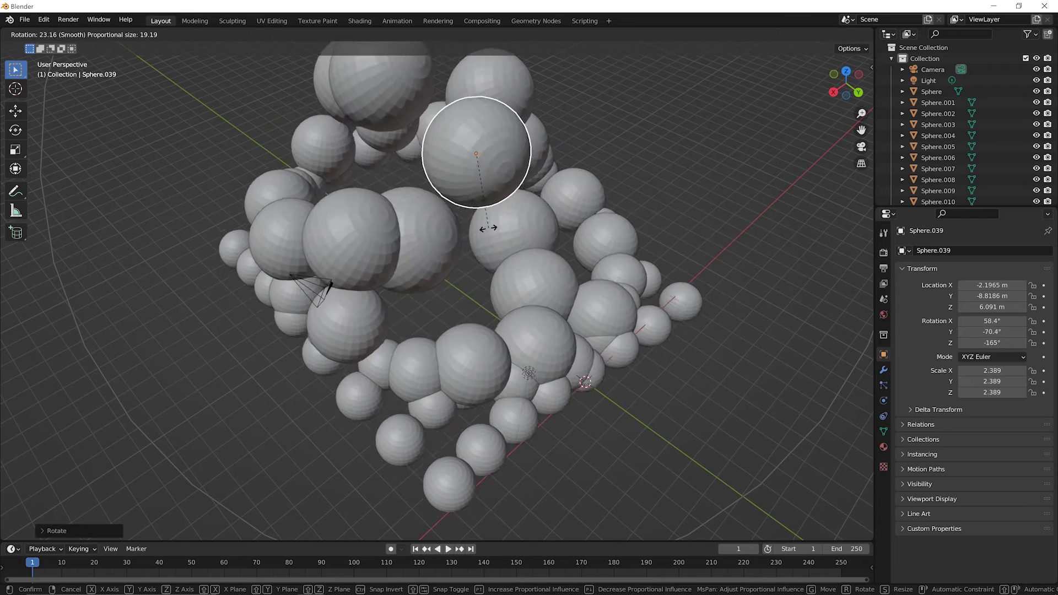
pyautogui.scroll(8, 441, 201)
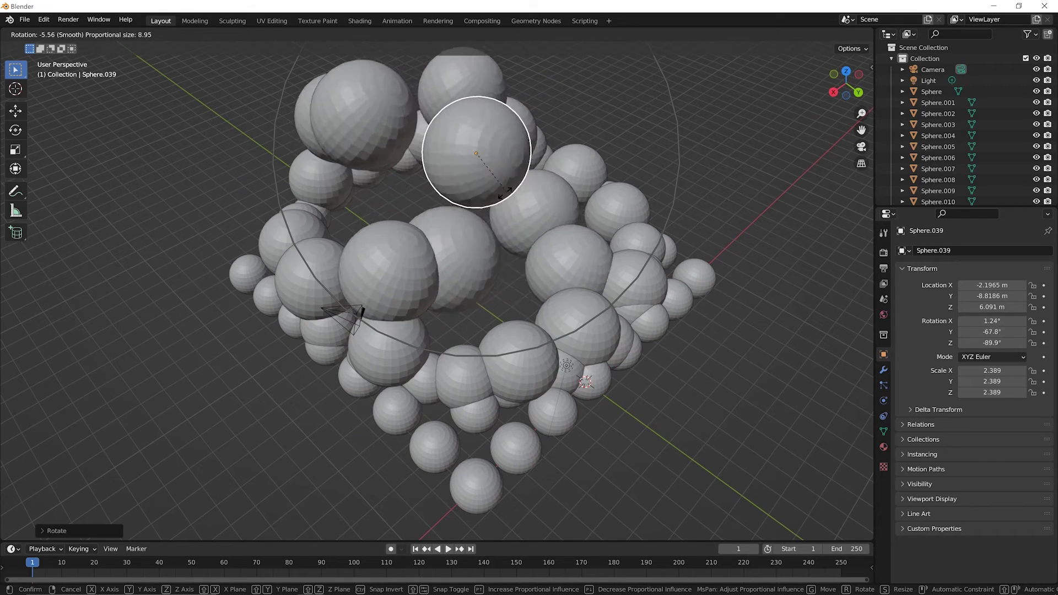
pyautogui.scroll(-8, 412, 180)
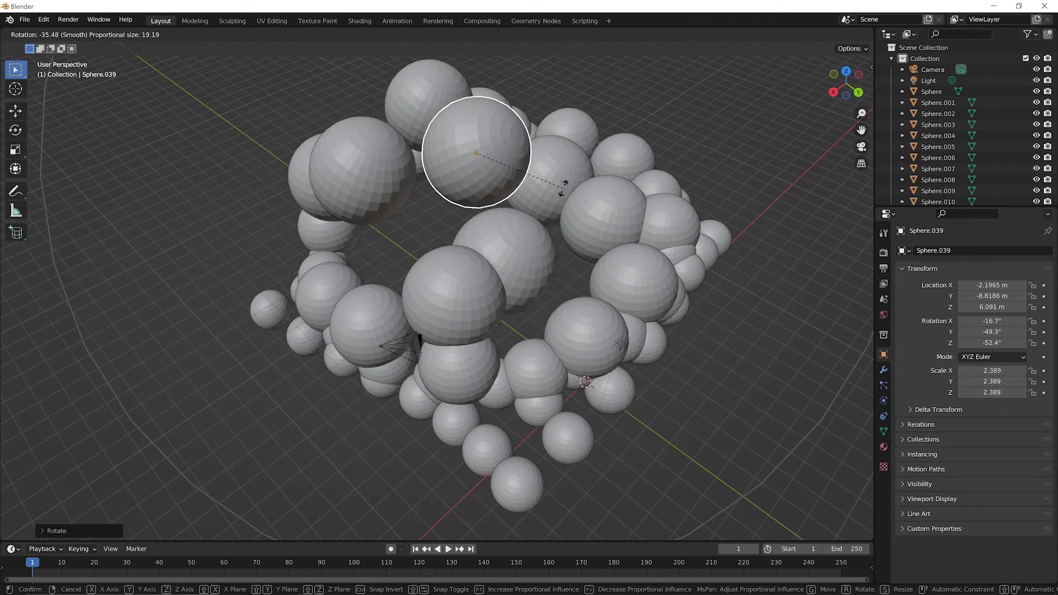
pyautogui.scroll(4, 519, 195)
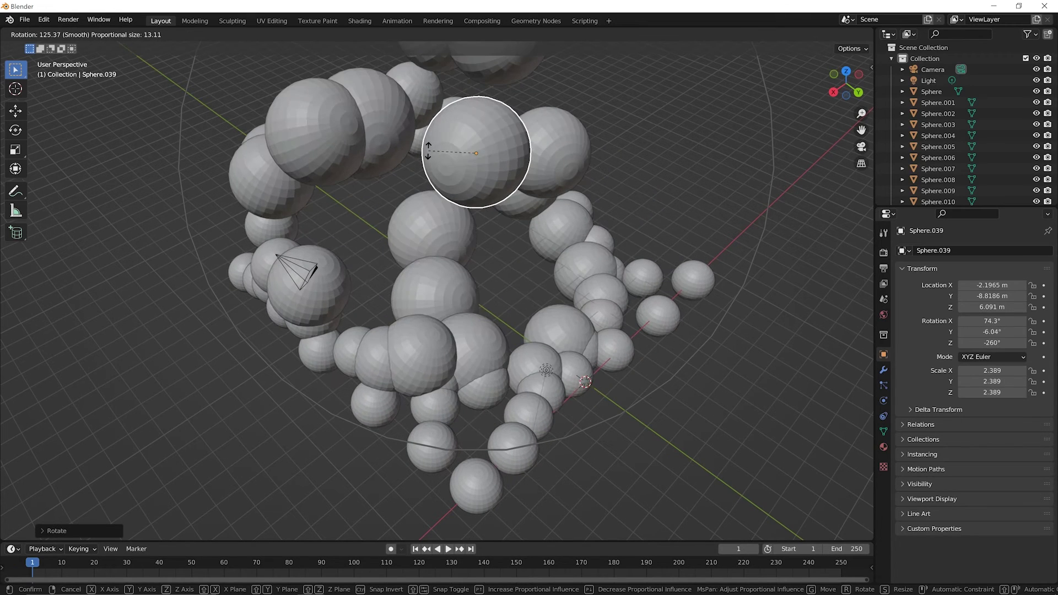
pyautogui.click(507, 292)
pyautogui.scroll(-2, 531, 317)
pyautogui.moveTo(531, 317); pyautogui.dragTo(407, 298, button='middle')
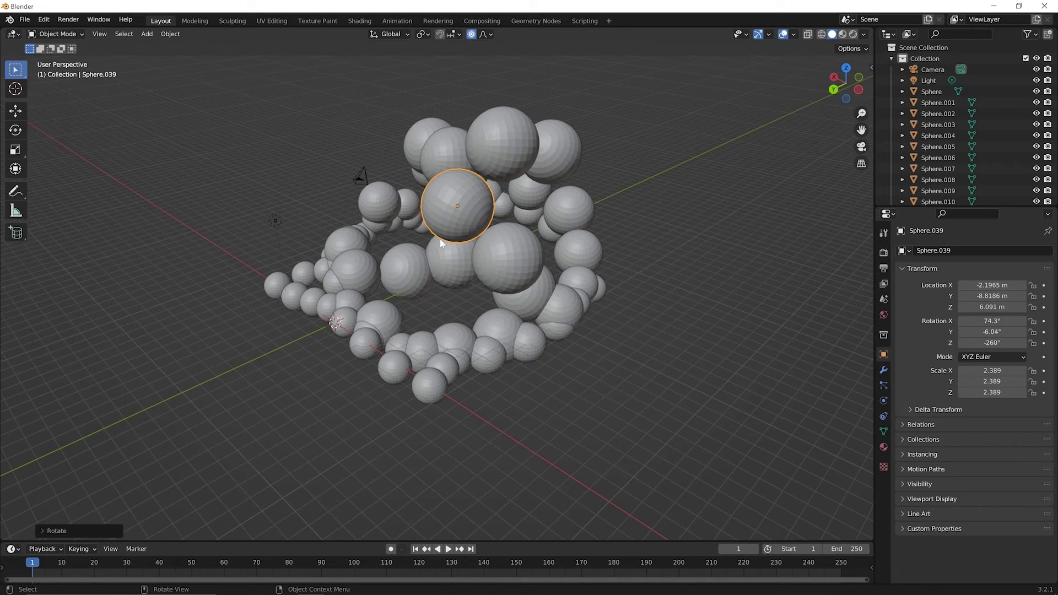
pyautogui.scroll(3, 445, 283)
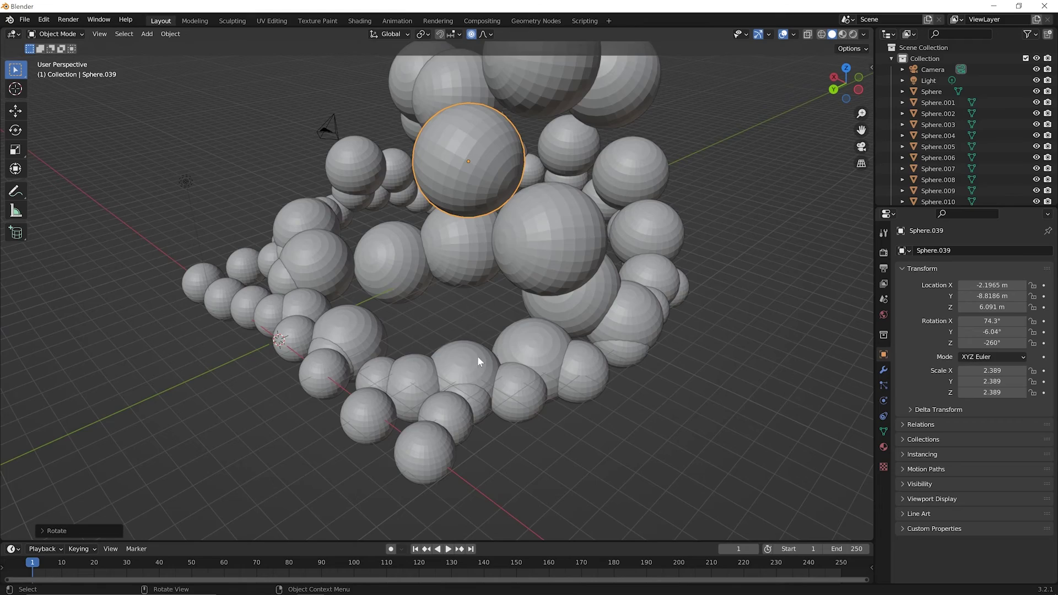
pyautogui.moveTo(477, 356); pyautogui.dragTo(594, 366, button='middle')
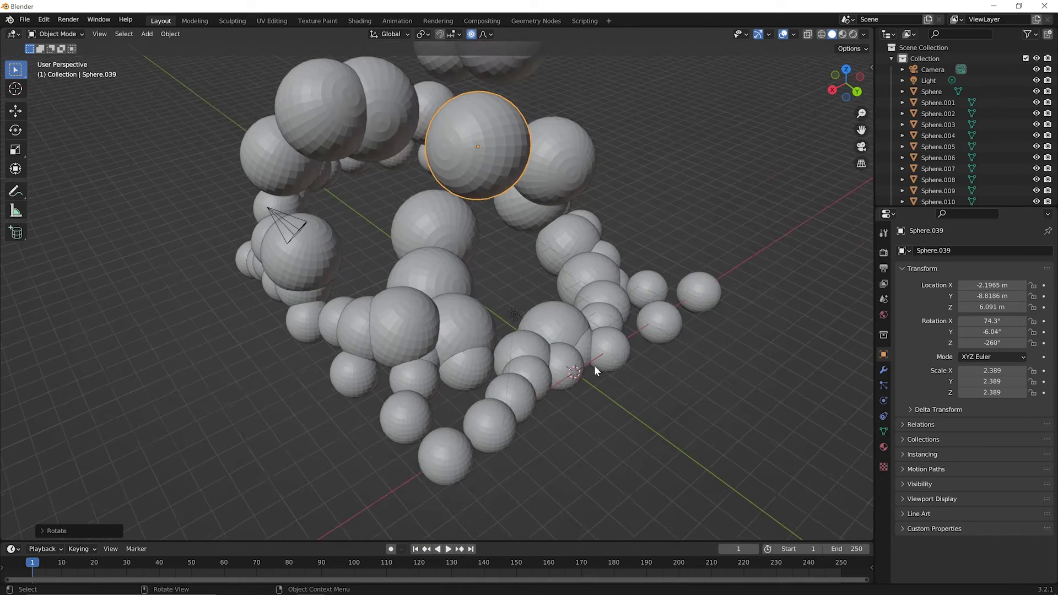
pyautogui.scroll(-3, 594, 366)
pyautogui.moveTo(495, 253); pyautogui.dragTo(449, 219, button='middle')
pyautogui.moveTo(532, 325); pyautogui.dragTo(439, 356, button='middle')
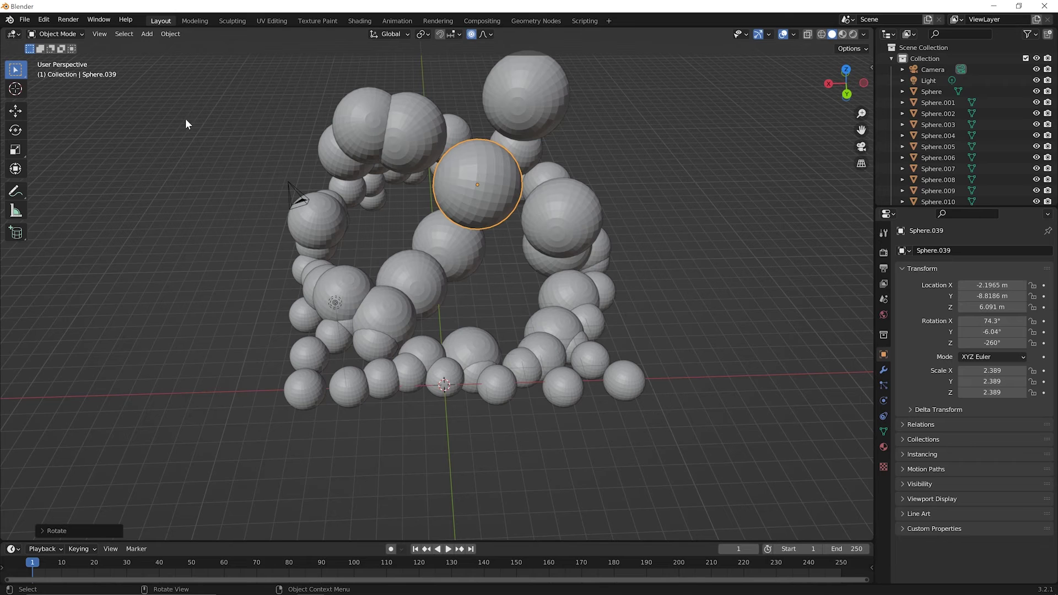
# Start a new General file without saving the sphere scene.
pyautogui.click(26, 21)
pyautogui.moveTo(39, 37)
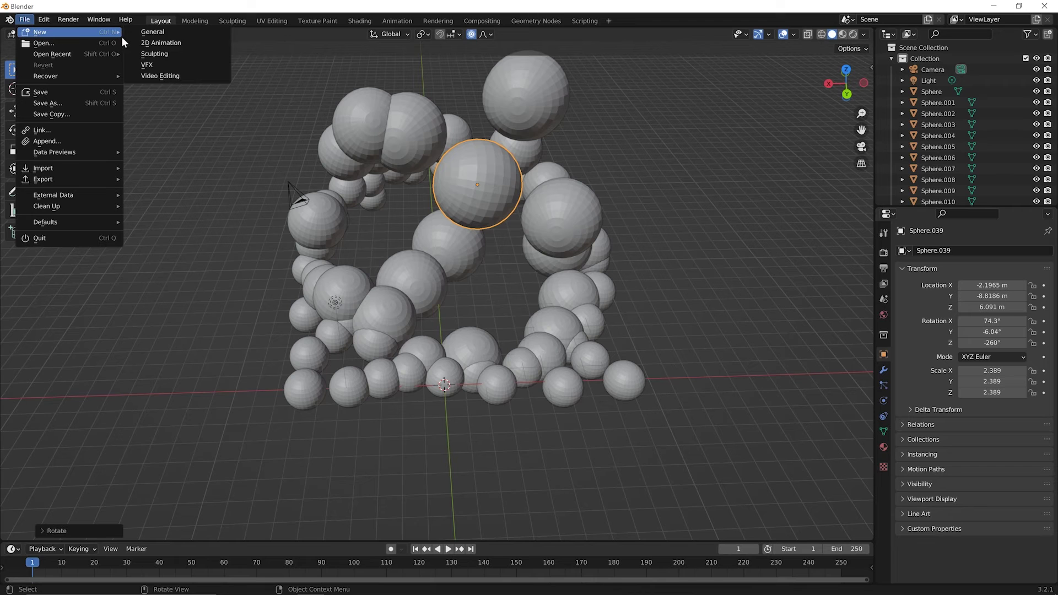
pyautogui.click(153, 31)
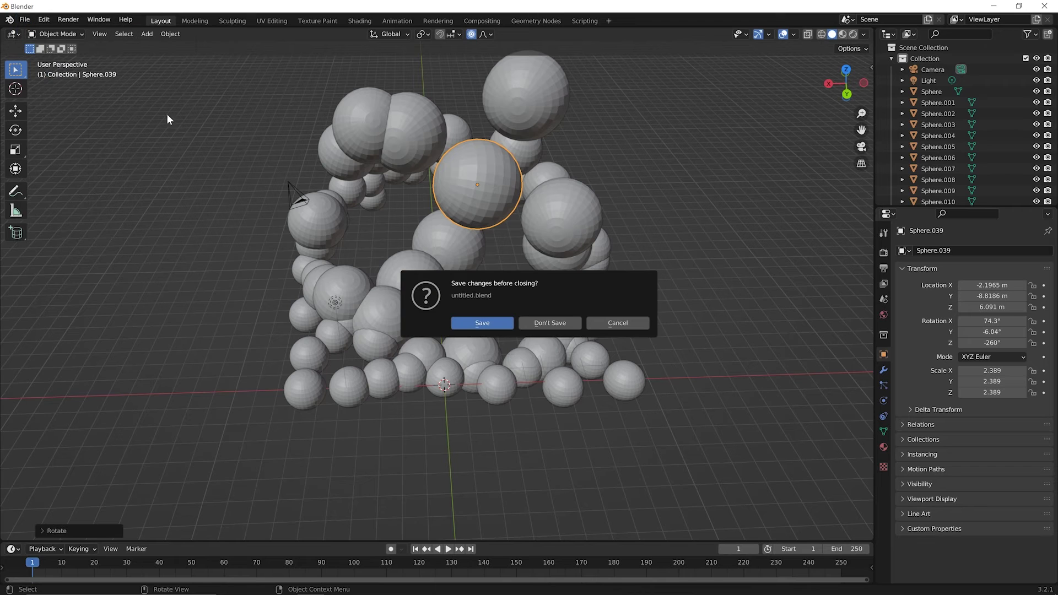
pyautogui.click(557, 324)
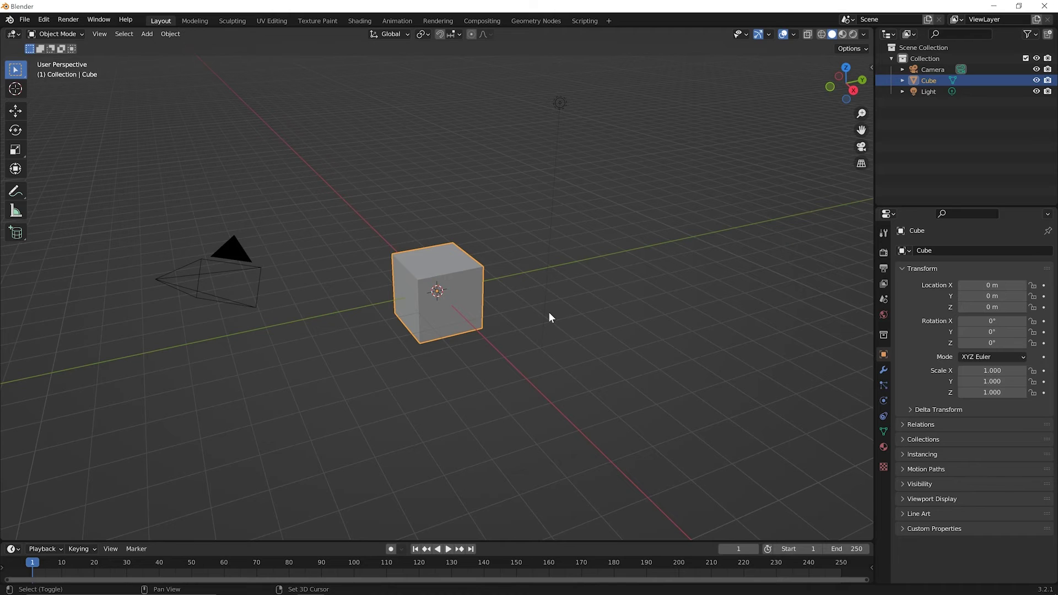
# Delete the default cube and add a torus mesh at the world origin.
pyautogui.hotkey('shift', 'x')
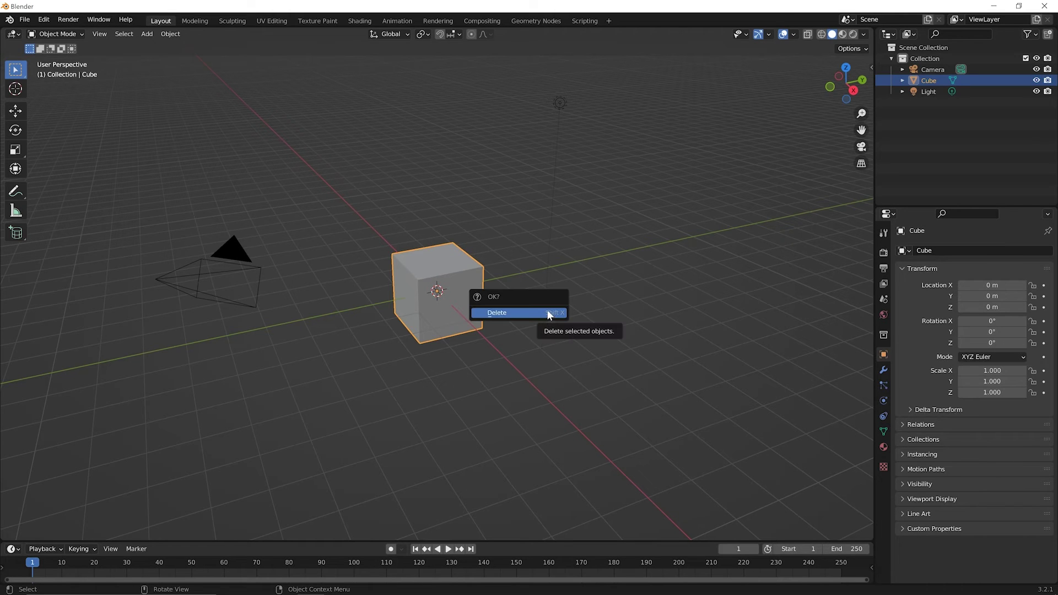
pyautogui.click(548, 312)
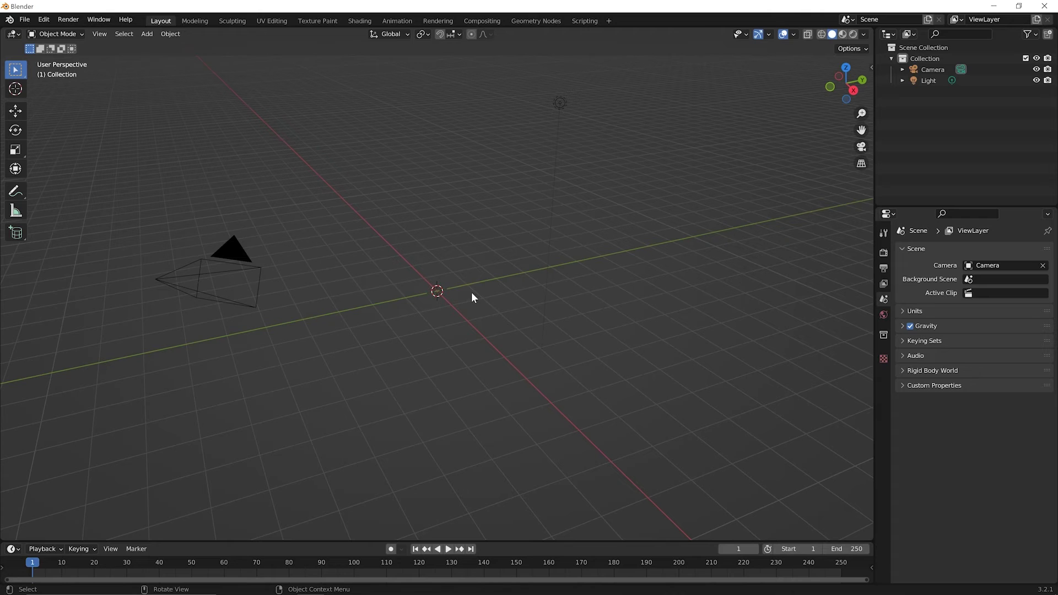
pyautogui.hotkey('shift', 'a')
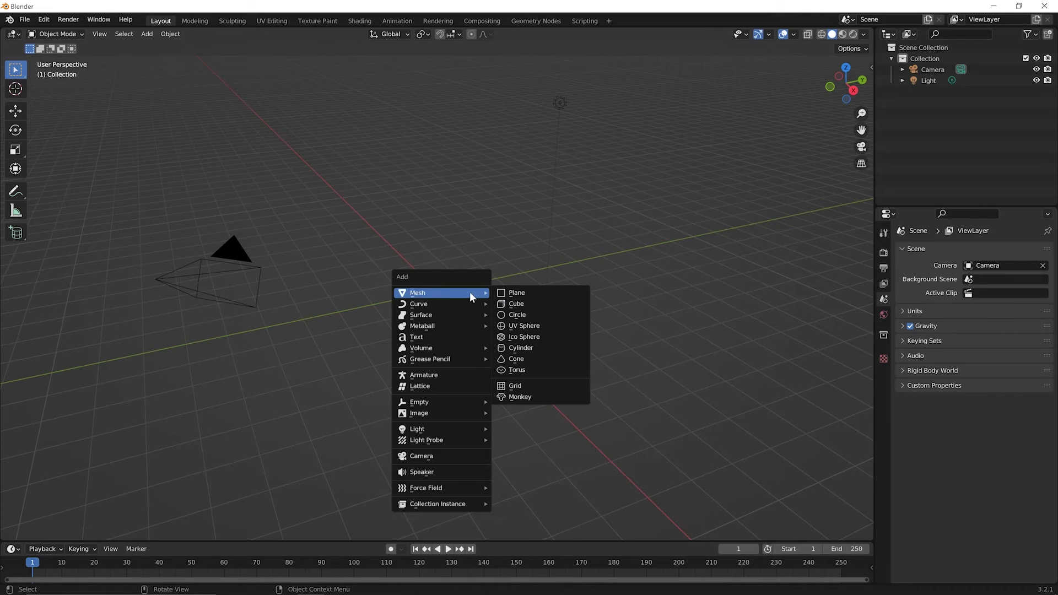
pyautogui.moveTo(455, 293)
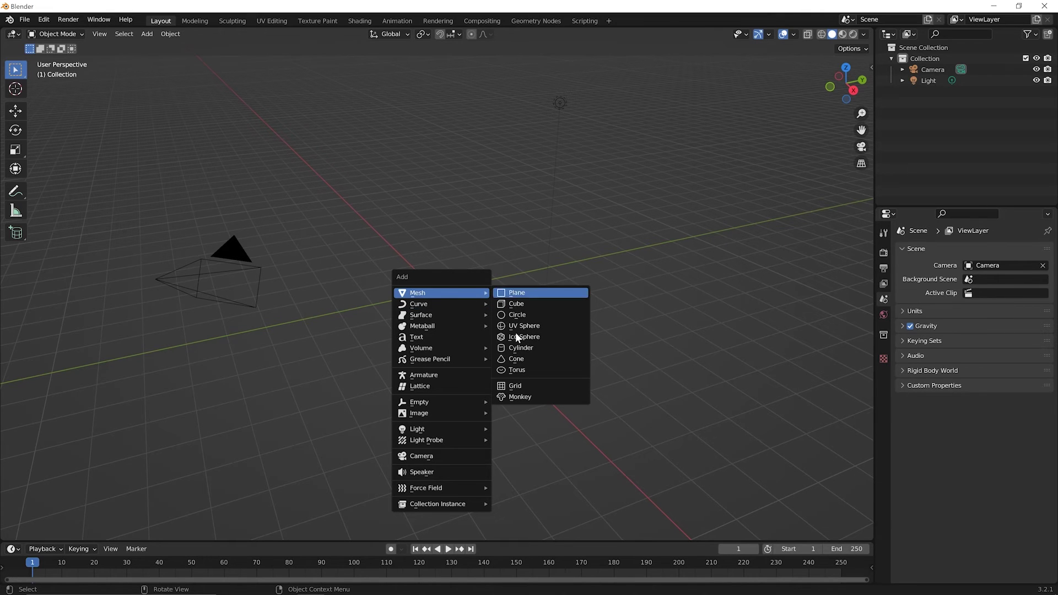
pyautogui.click(518, 369)
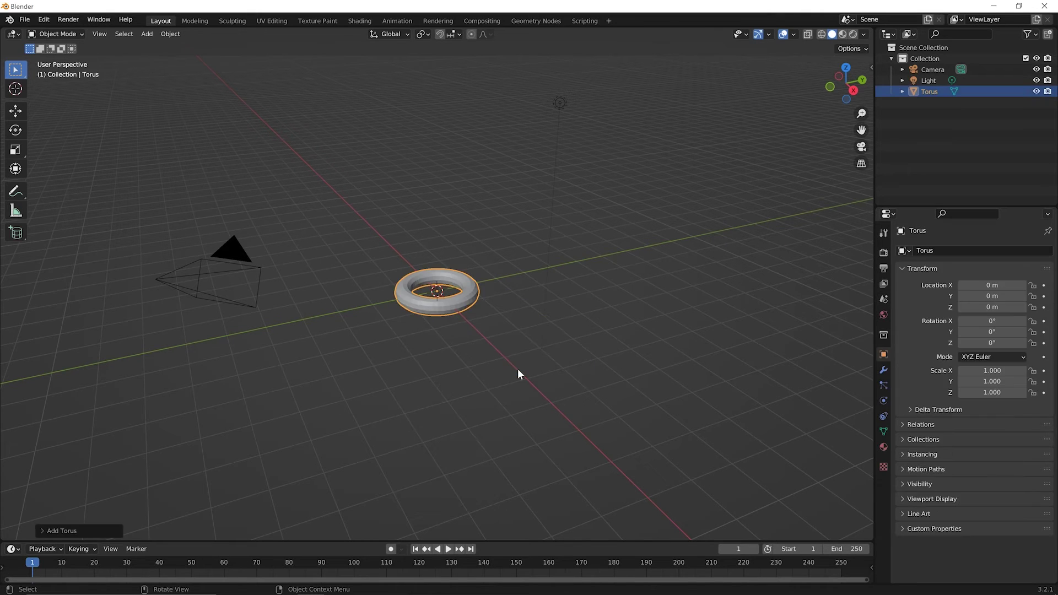
# Set the new torus to 60 major segments and 30 minor segments.
pyautogui.click(72, 531)
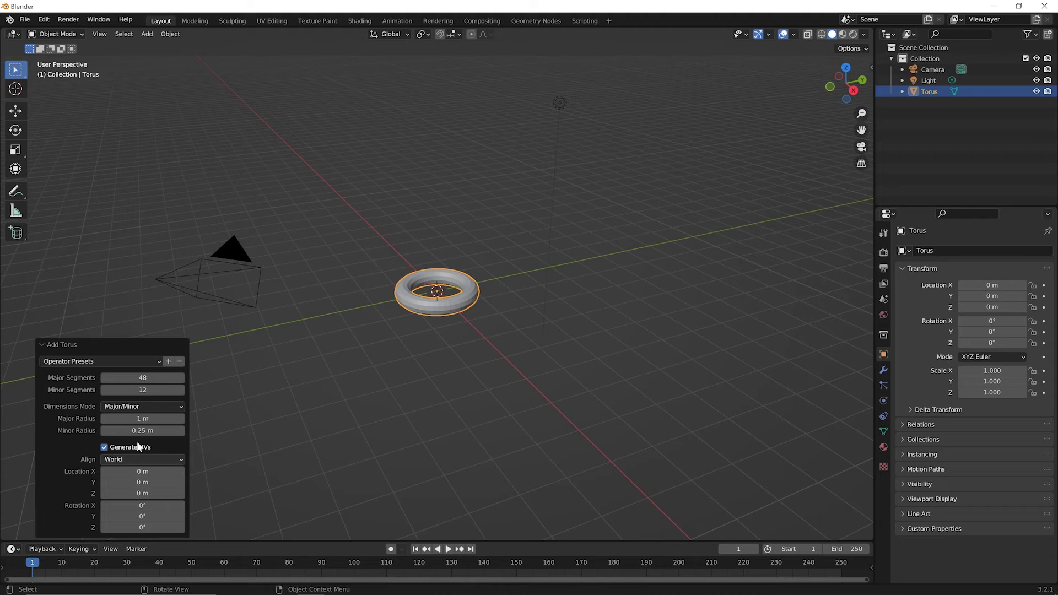
pyautogui.click(140, 379)
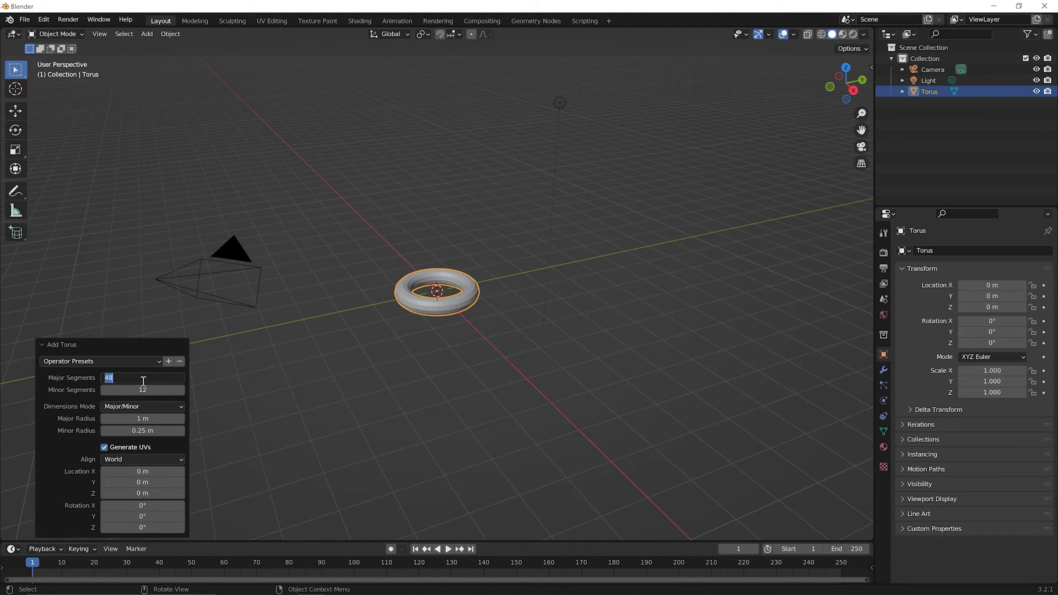
pyautogui.write('60')
pyautogui.press('Return')
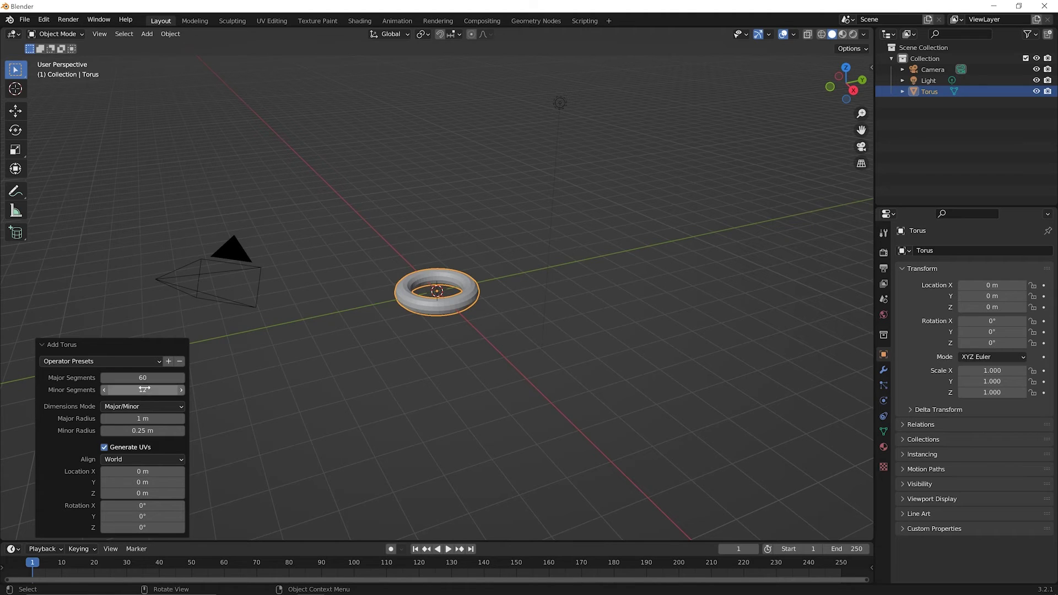
pyautogui.click(143, 390)
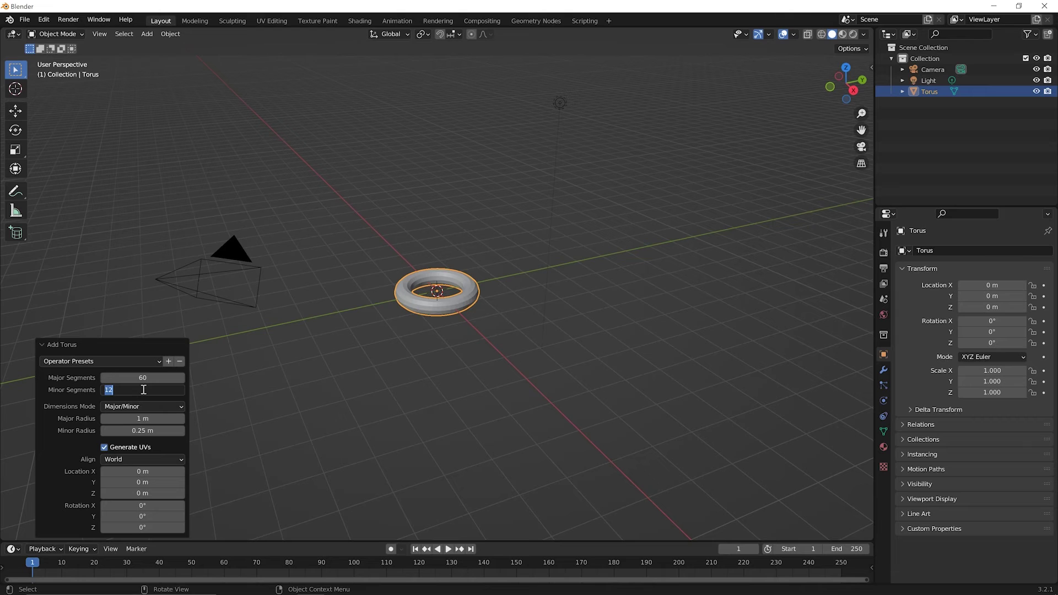
pyautogui.write('30')
pyautogui.press('Return')
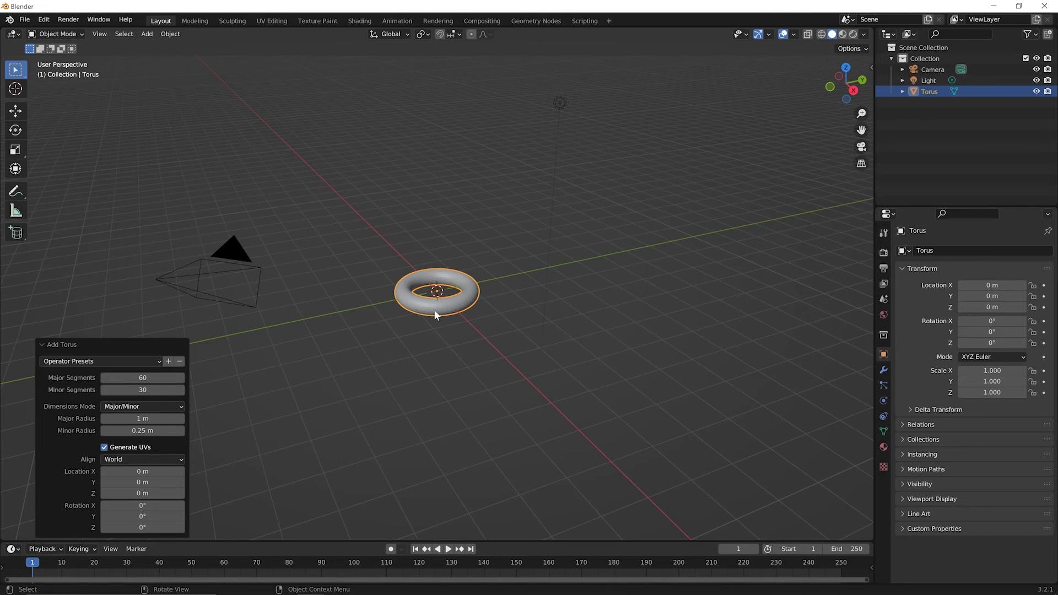
pyautogui.scroll(8, 435, 315)
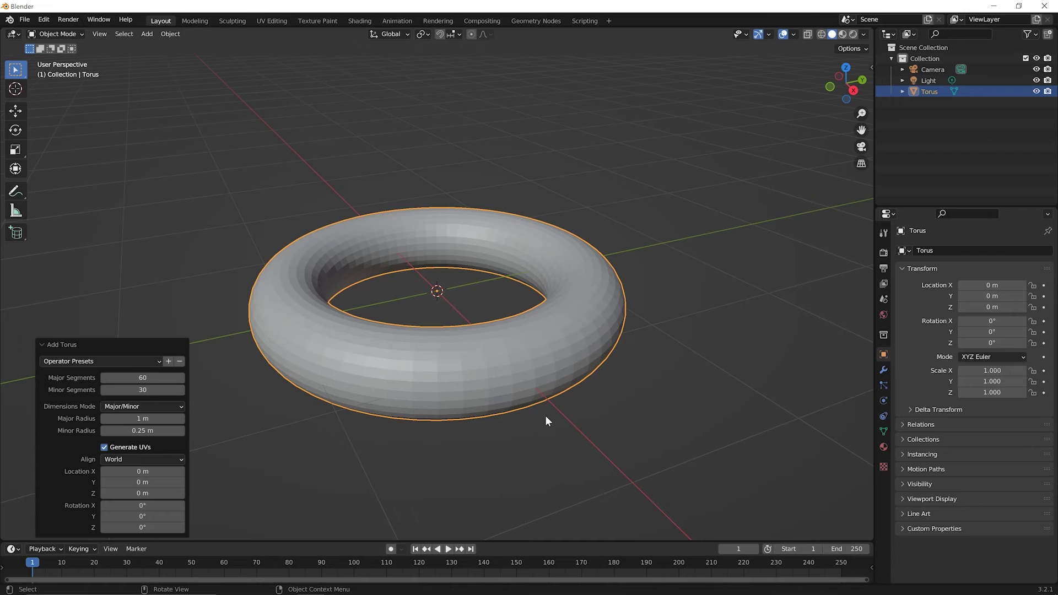
pyautogui.click(58, 345)
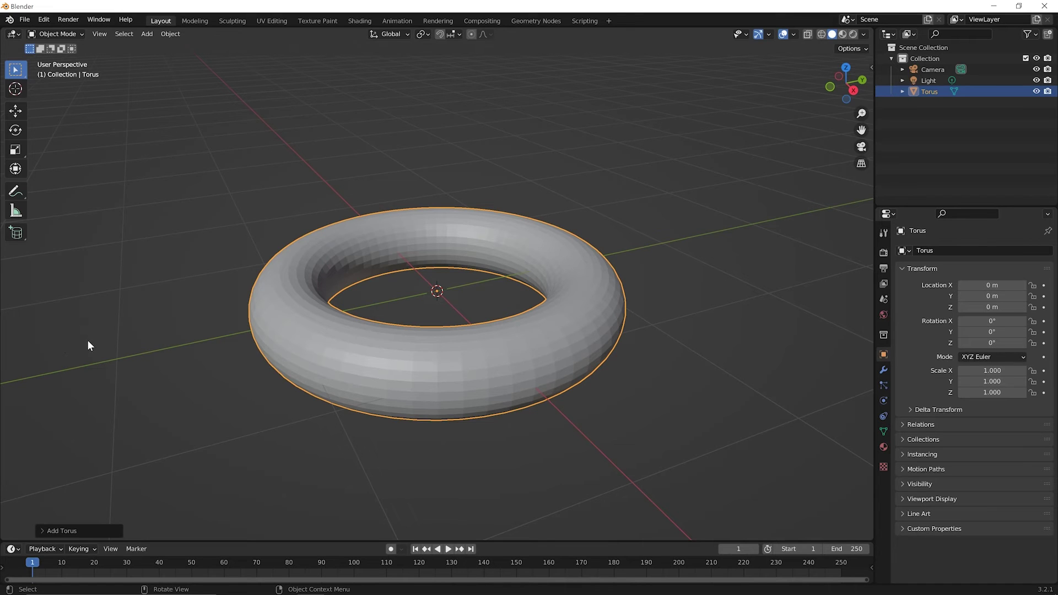
# Enter Edit Mode on the torus, deselect its mesh, and enable face selection and proportional editing.
pyautogui.press('Tab')
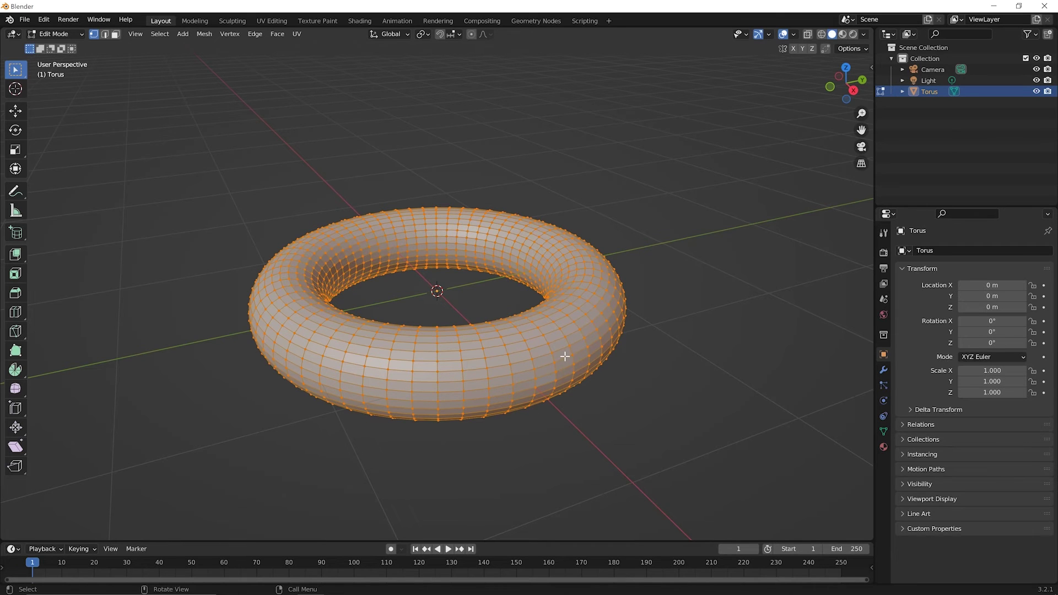
pyautogui.click(468, 174)
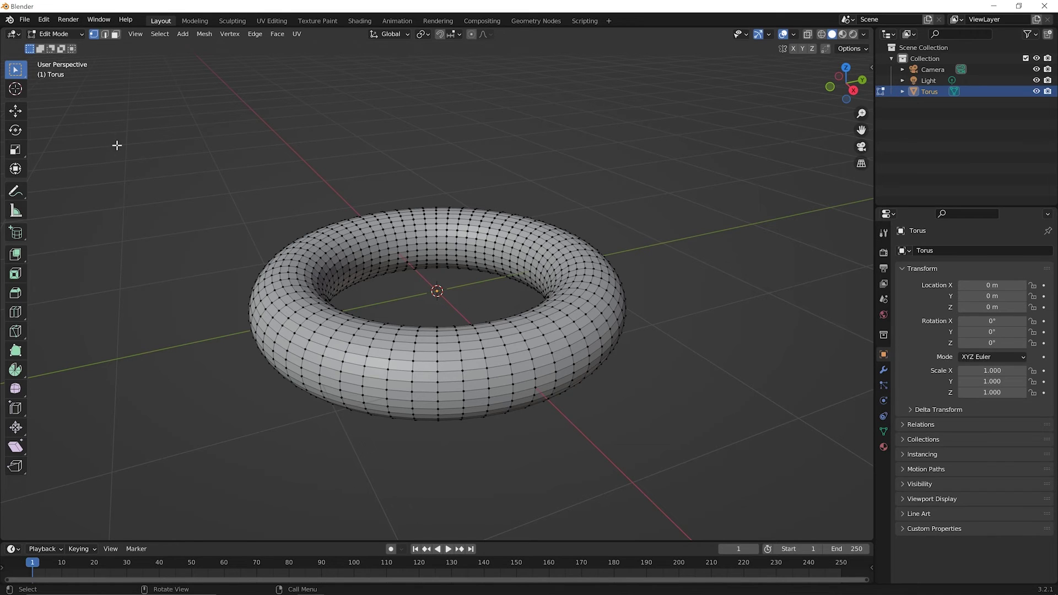
pyautogui.press('3')
pyautogui.press('o')
# Box-select the full-depth section of faces at the torus's positive-Y side in wireframe top view, and restore solid shading.
pyautogui.press('KP_7')
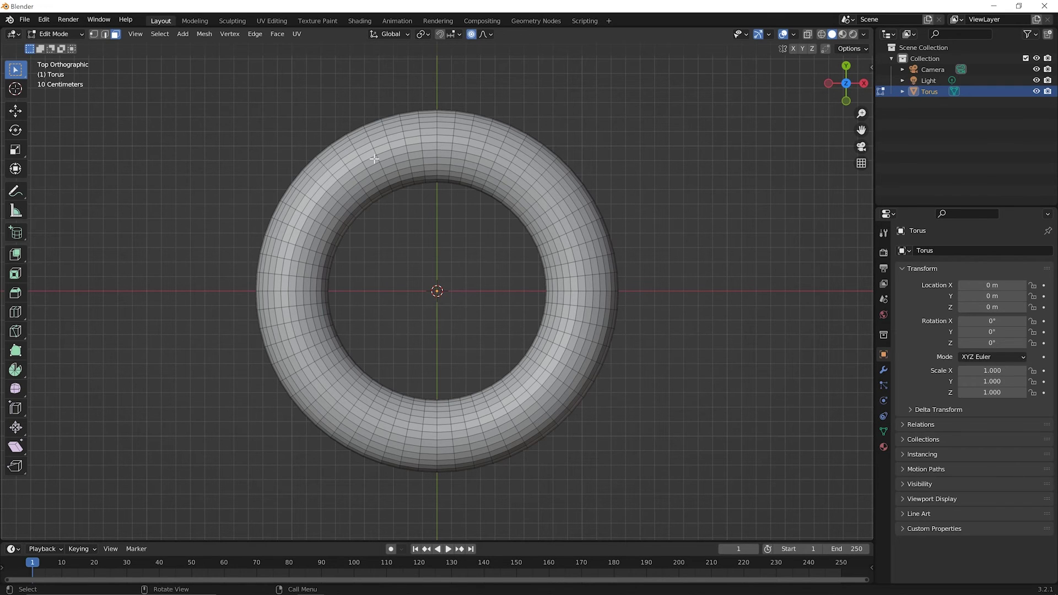
pyautogui.click(821, 35)
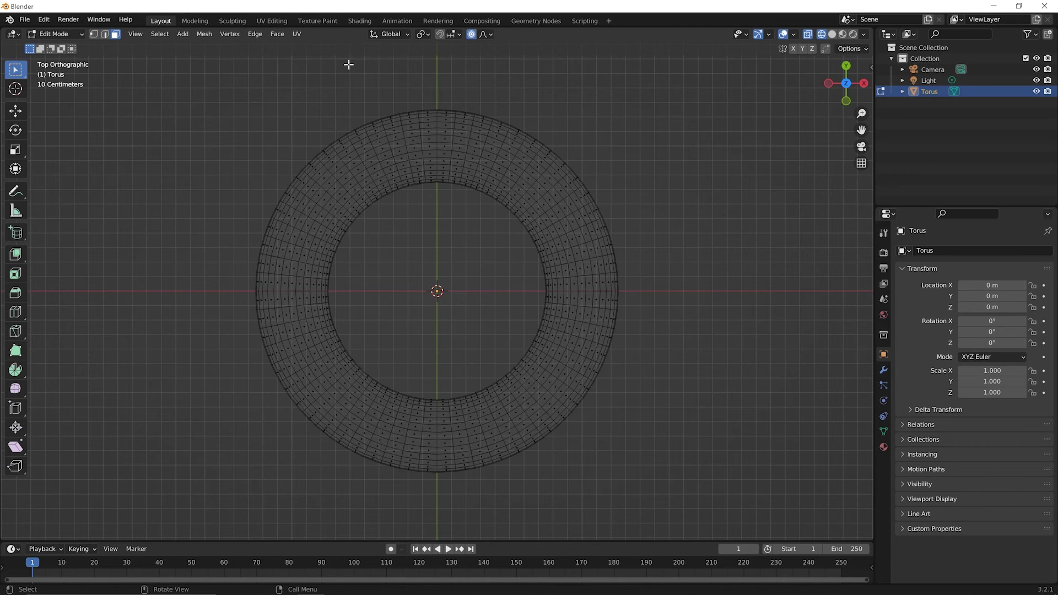
pyautogui.moveTo(348, 68); pyautogui.dragTo(527, 259)
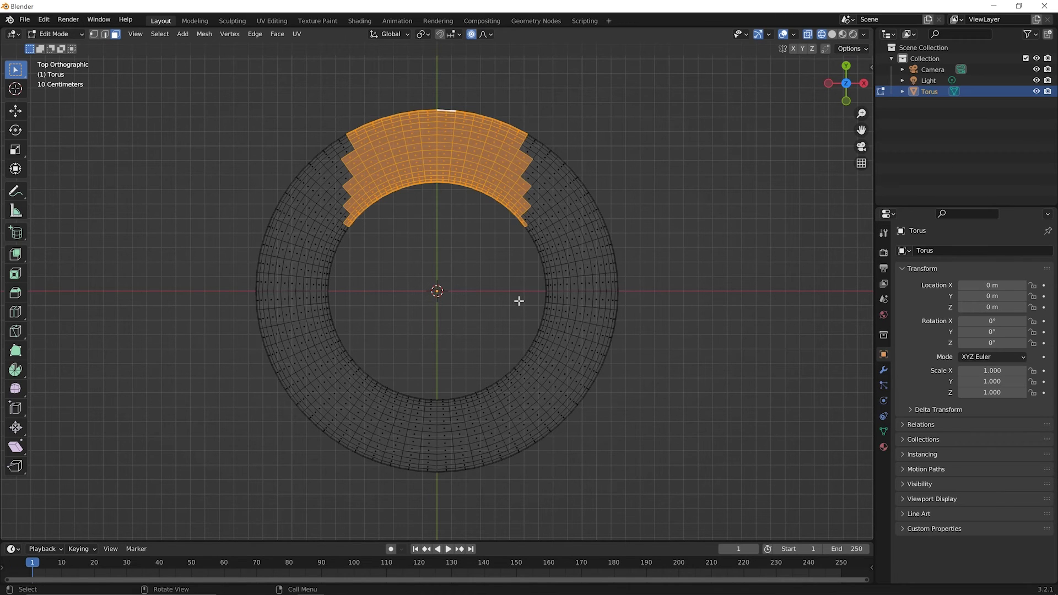
pyautogui.moveTo(513, 296); pyautogui.dragTo(470, 210, button='middle')
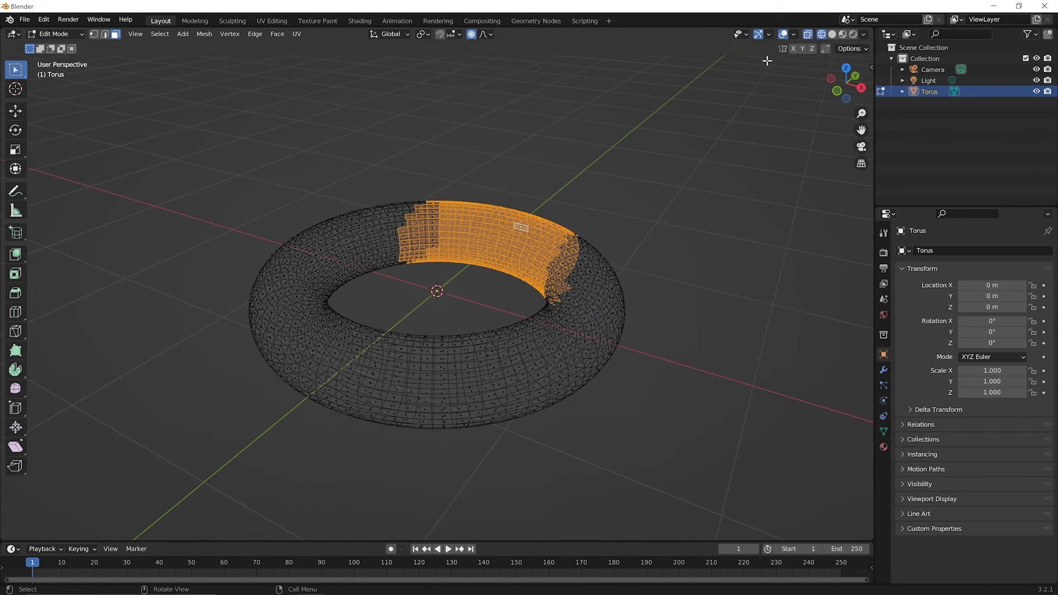
pyautogui.click(834, 35)
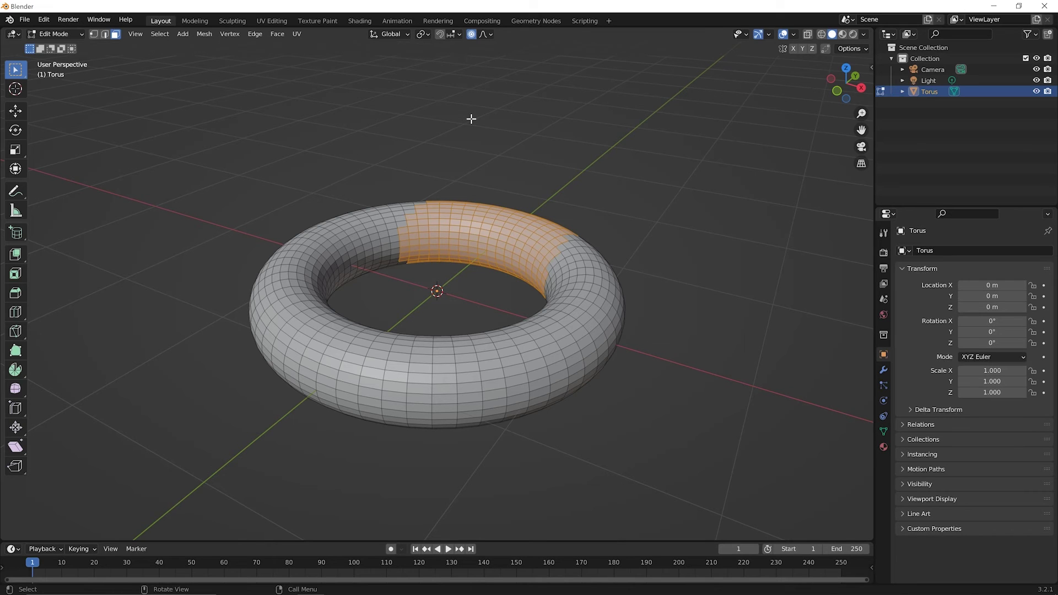
# Raise the selected torus faces about 0.94 m along global Z with smooth falloff and a proportional size of about 1.77 m.
pyautogui.press('g')
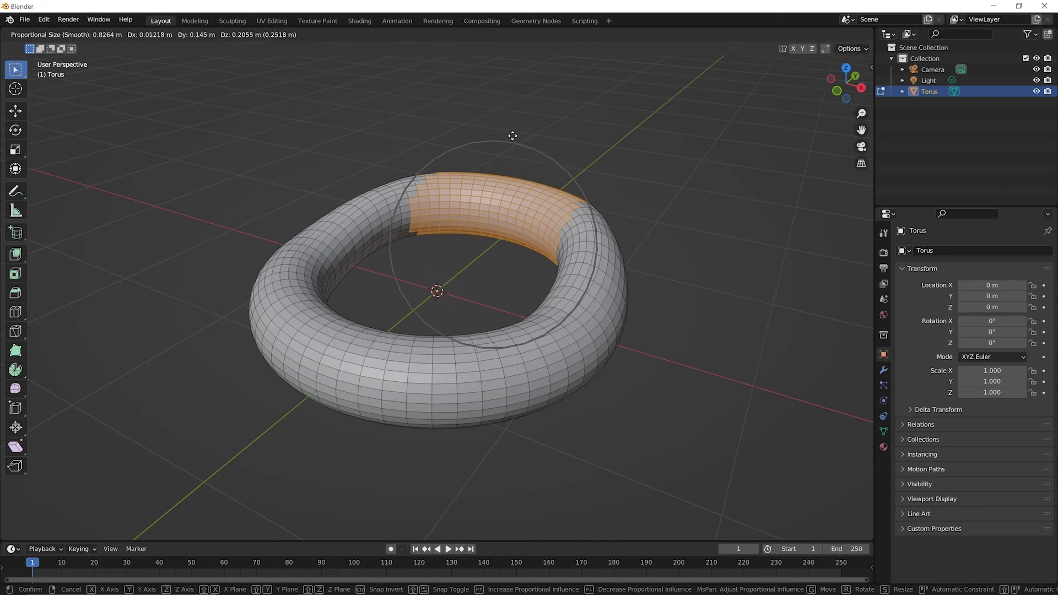
pyautogui.scroll(-7, 512, 137)
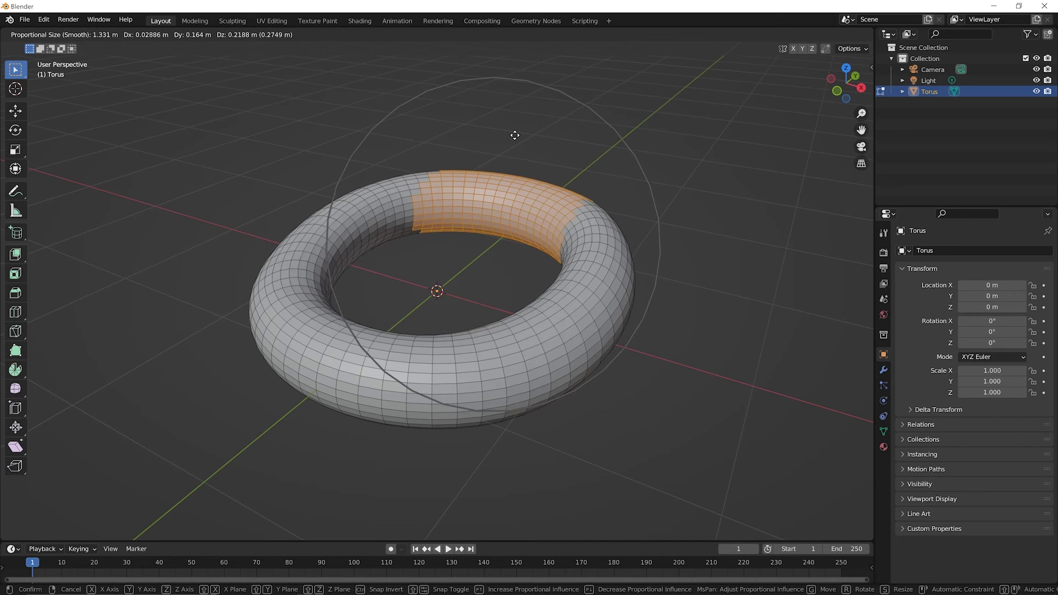
pyautogui.scroll(-1, 513, 135)
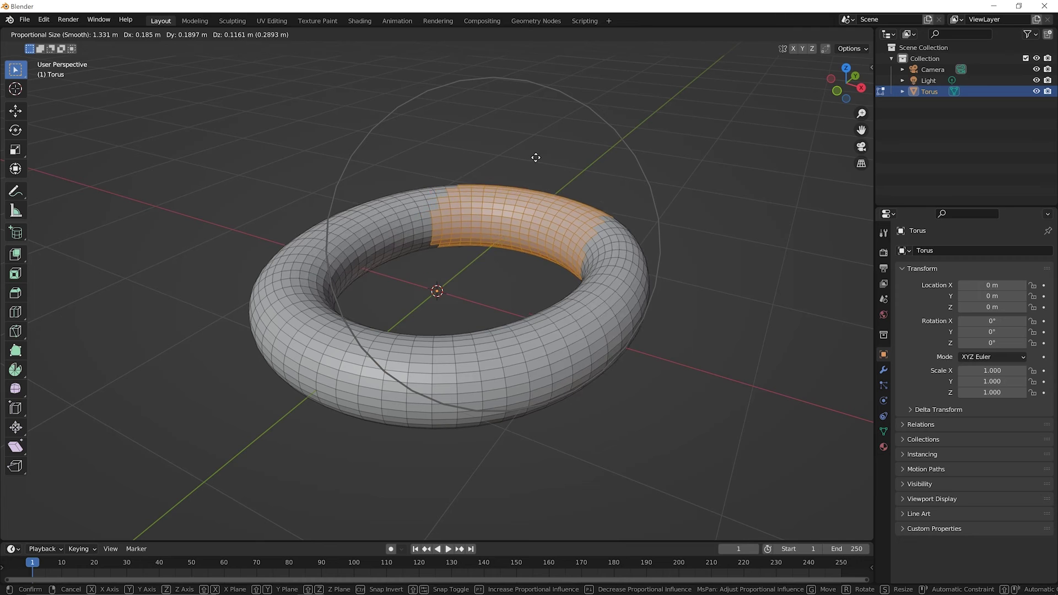
pyautogui.scroll(-4, 482, 138)
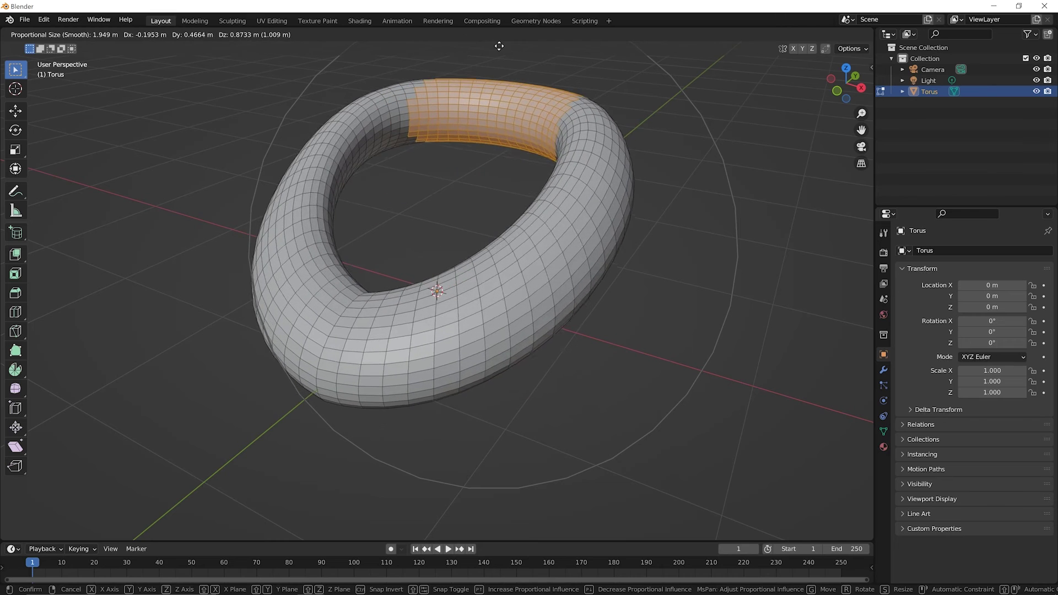
pyautogui.scroll(2, 502, 88)
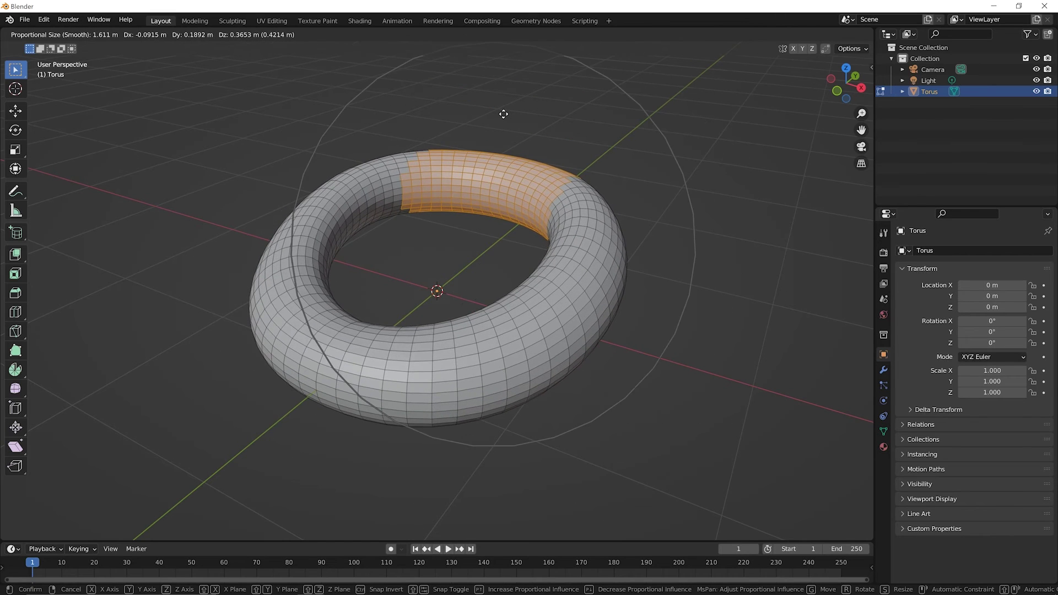
pyautogui.scroll(1, 503, 114)
pyautogui.scroll(-6, 504, 113)
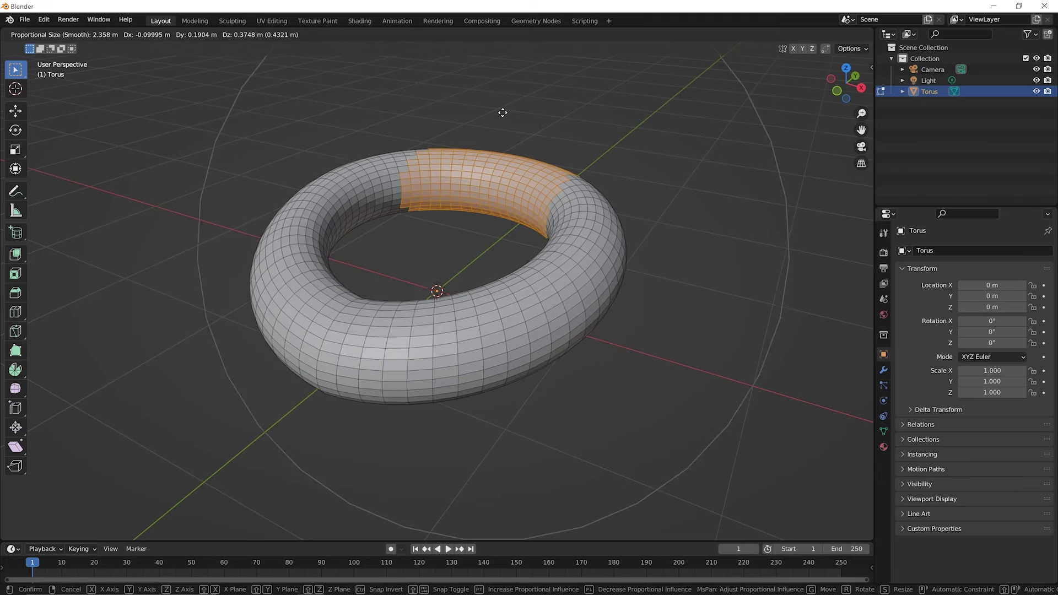
pyautogui.scroll(4, 503, 112)
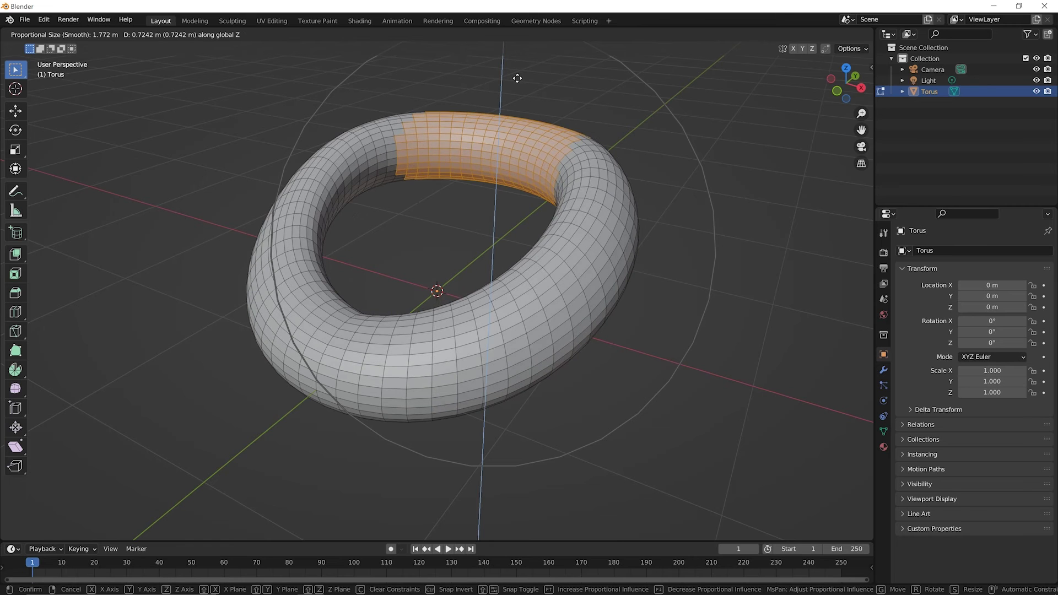
pyautogui.press('z')
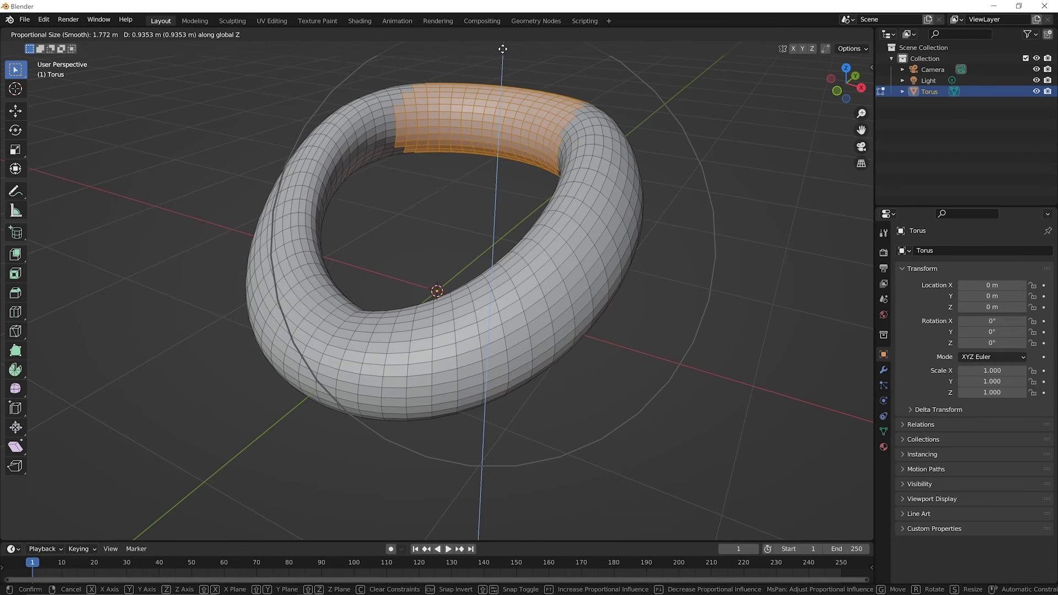
pyautogui.click(502, 49)
pyautogui.moveTo(649, 312); pyautogui.dragTo(387, 127, button='middle')
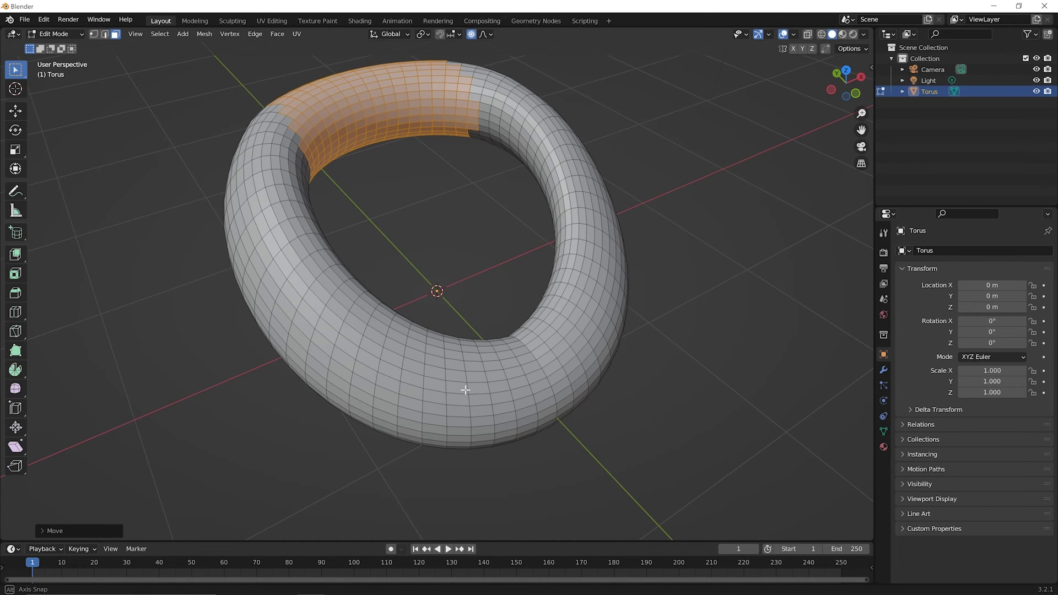
pyautogui.moveTo(465, 387); pyautogui.dragTo(348, 127, button='middle')
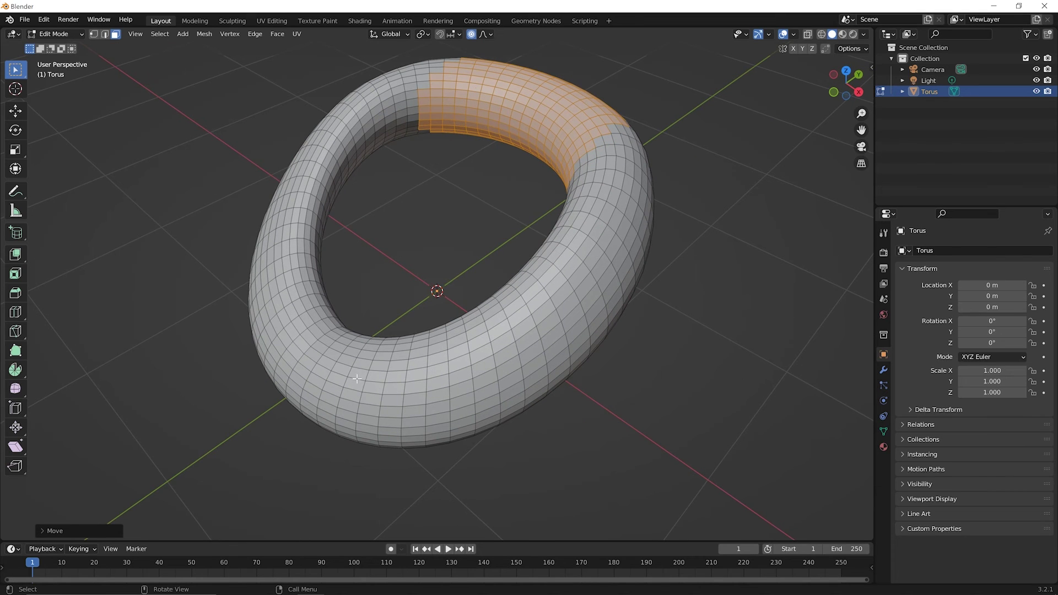
pyautogui.rightClick(527, 329)
pyautogui.moveTo(529, 330); pyautogui.dragTo(508, 274, button='middle')
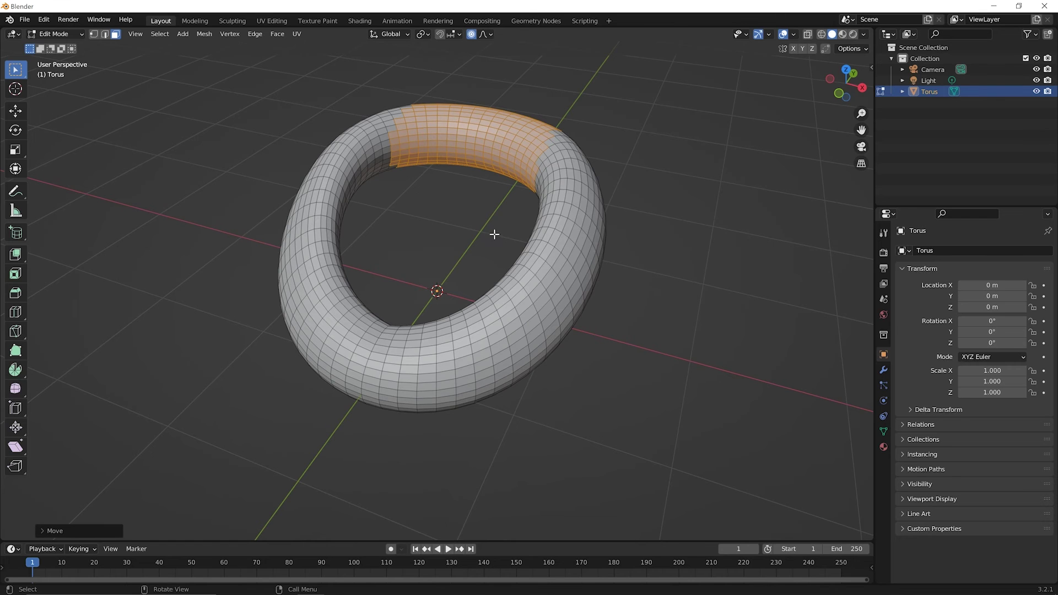
# Rotate the selected torus faces about 50° in the view plane with smooth falloff and a proportional size of about 1.61.
pyautogui.moveTo(494, 234); pyautogui.dragTo(522, 220, button='middle')
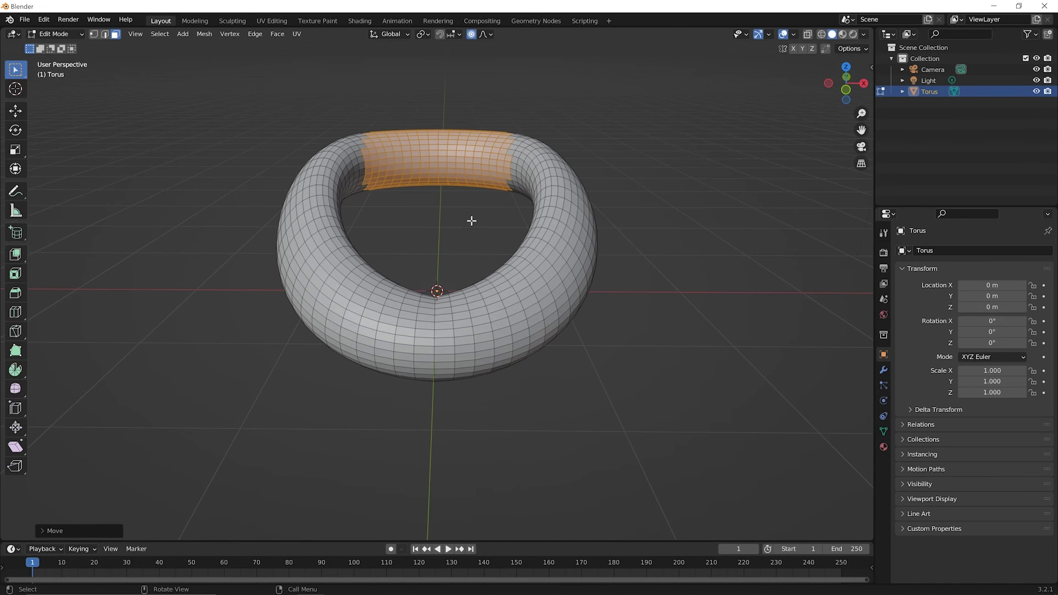
pyautogui.press('r')
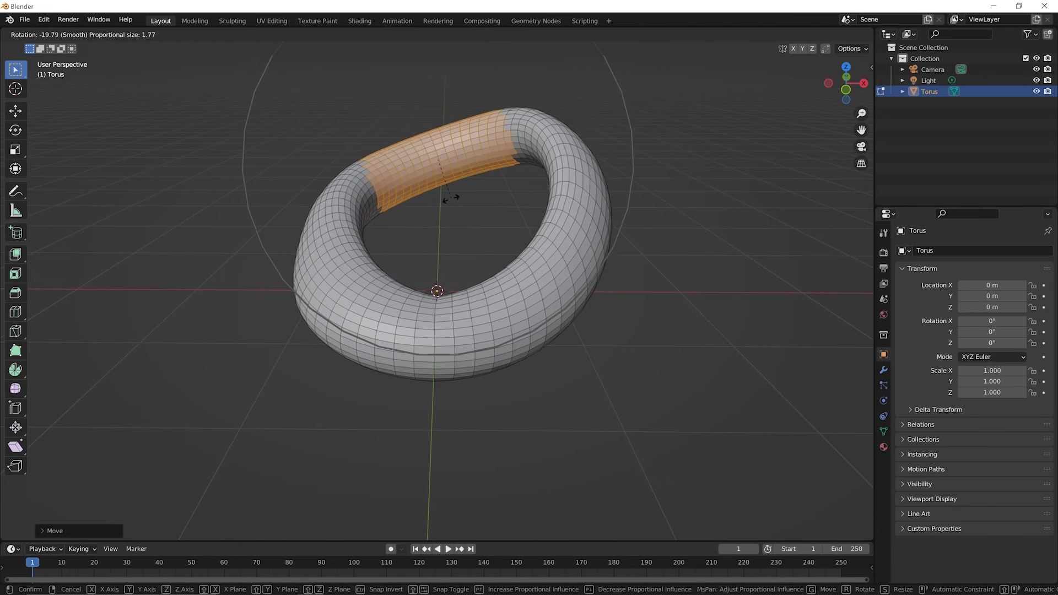
pyautogui.scroll(-3, 436, 196)
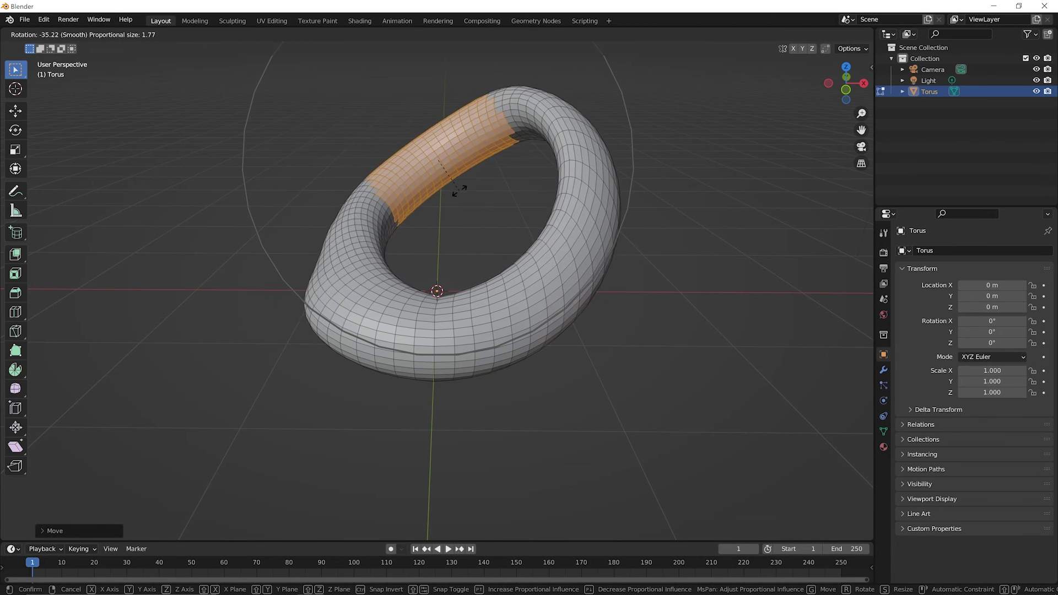
pyautogui.scroll(5, 461, 189)
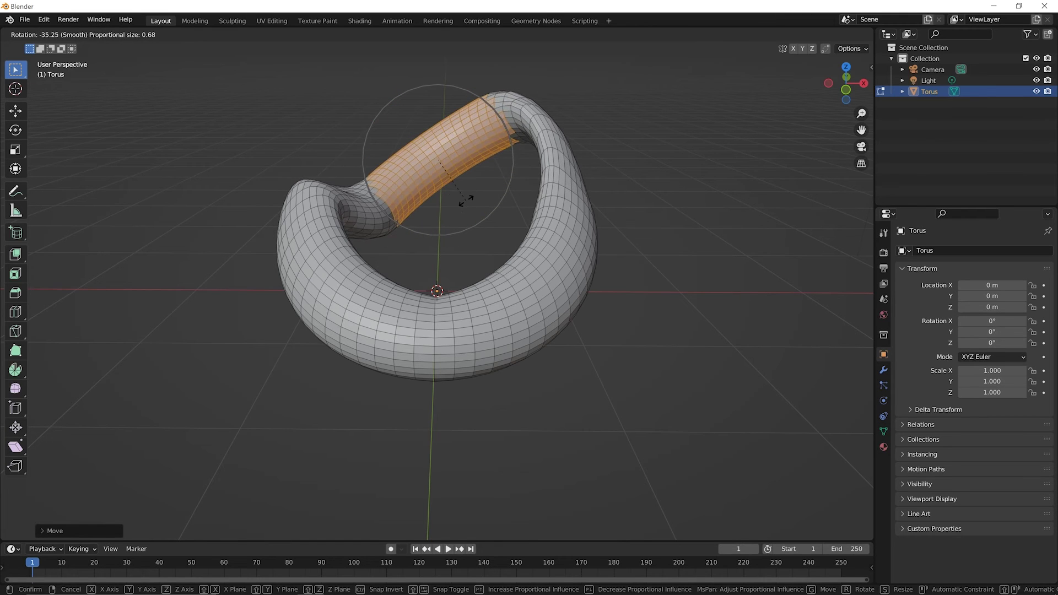
pyautogui.scroll(-8, 466, 200)
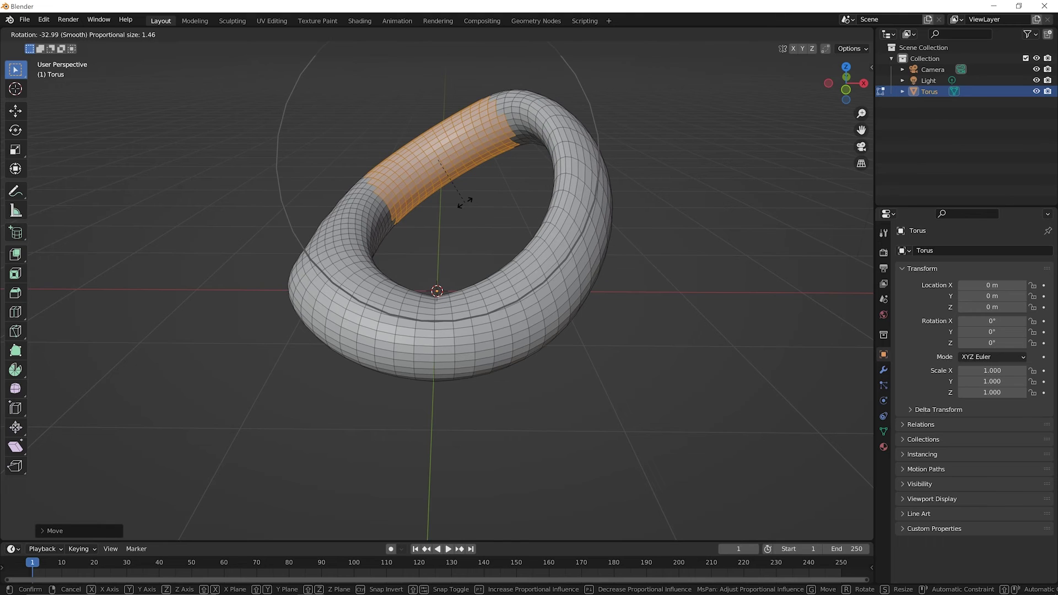
pyautogui.scroll(-1, 465, 200)
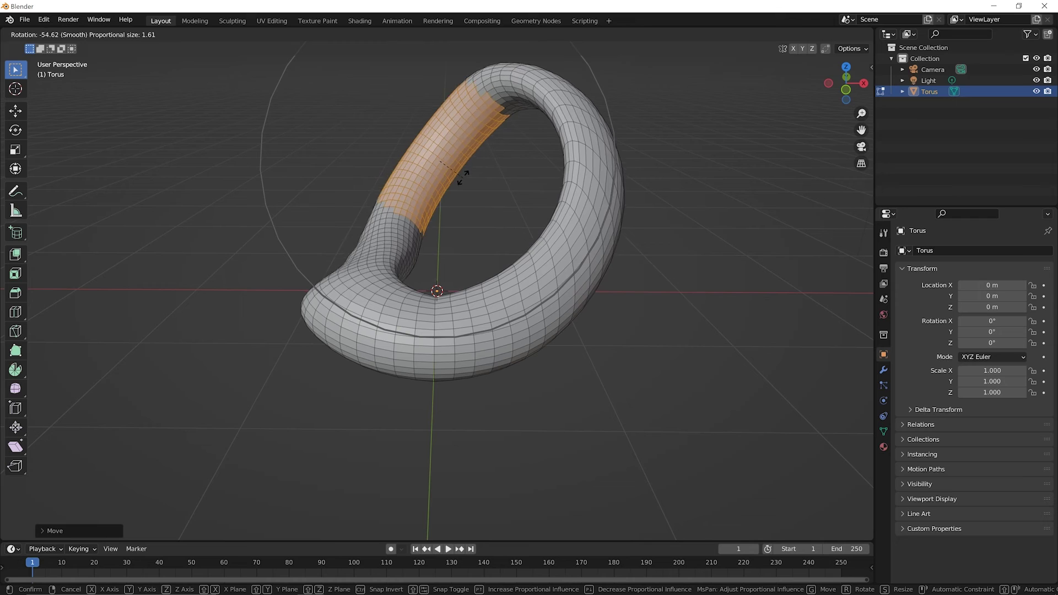
pyautogui.click(470, 229)
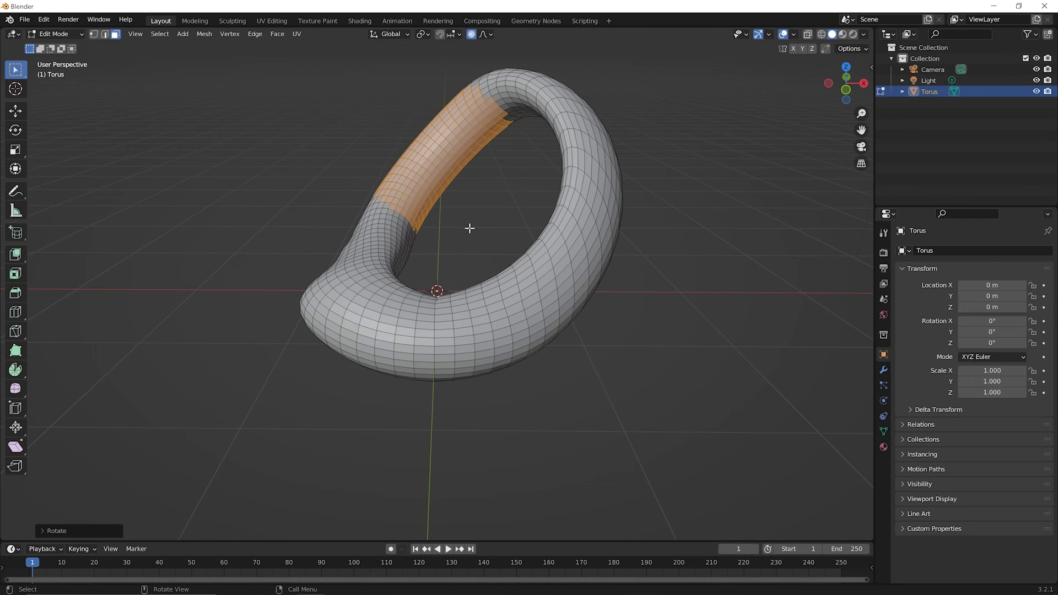
# Scale down the selected torus faces uniformly with smooth falloff and a proportional size of about 1.77.
pyautogui.press('s')
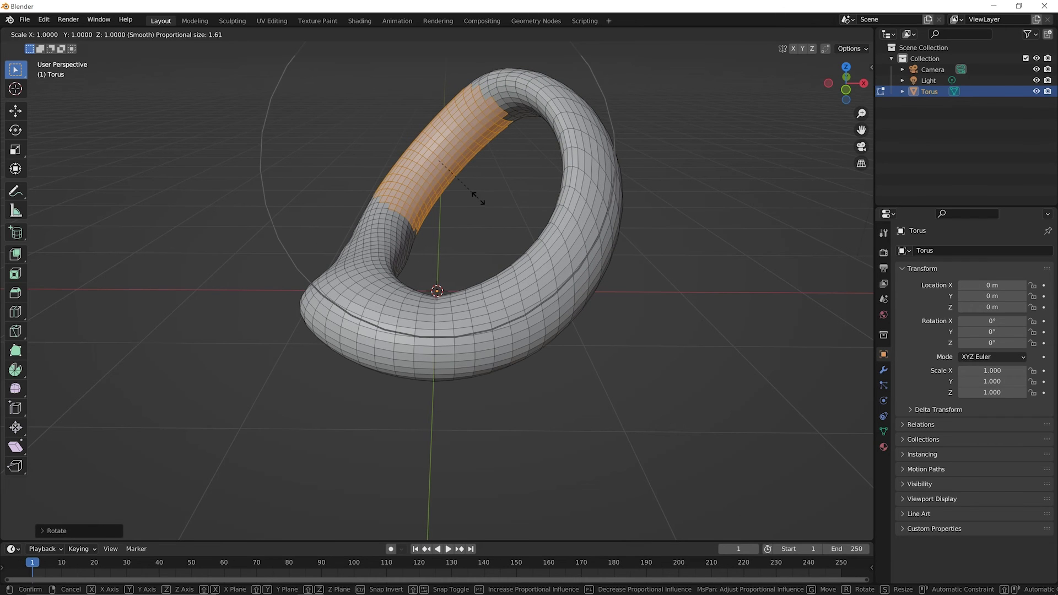
pyautogui.scroll(8, 480, 204)
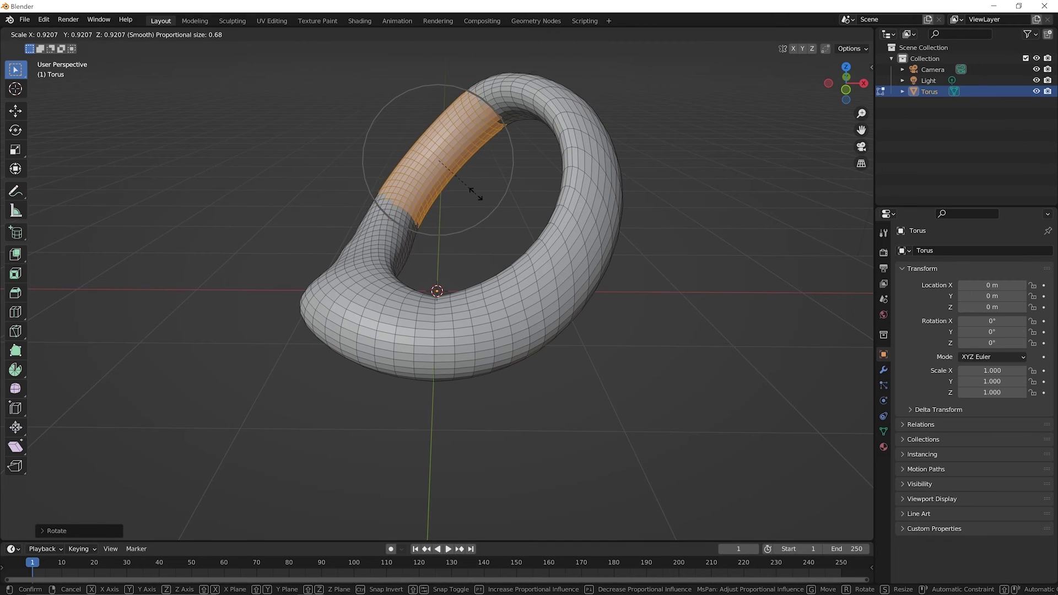
pyautogui.scroll(-5, 477, 205)
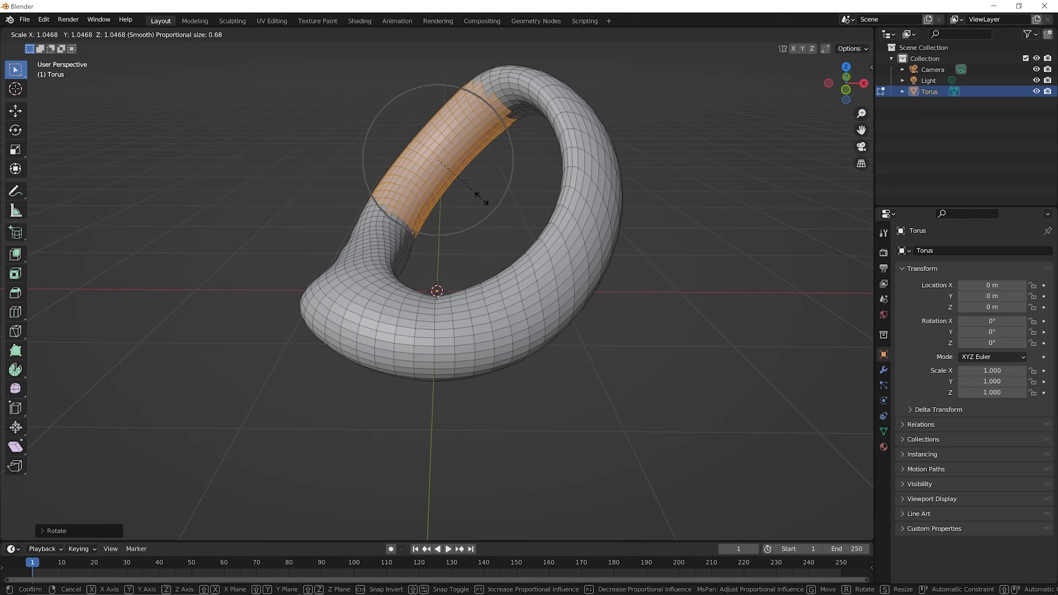
pyautogui.scroll(-5, 481, 200)
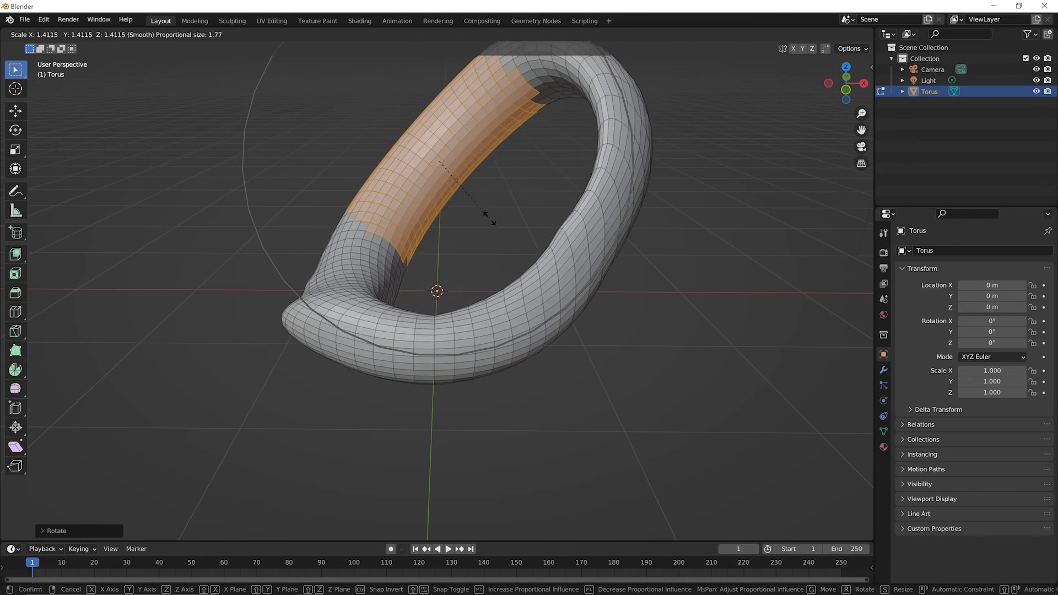
pyautogui.click(472, 170)
pyautogui.moveTo(501, 304); pyautogui.dragTo(650, 395, button='middle')
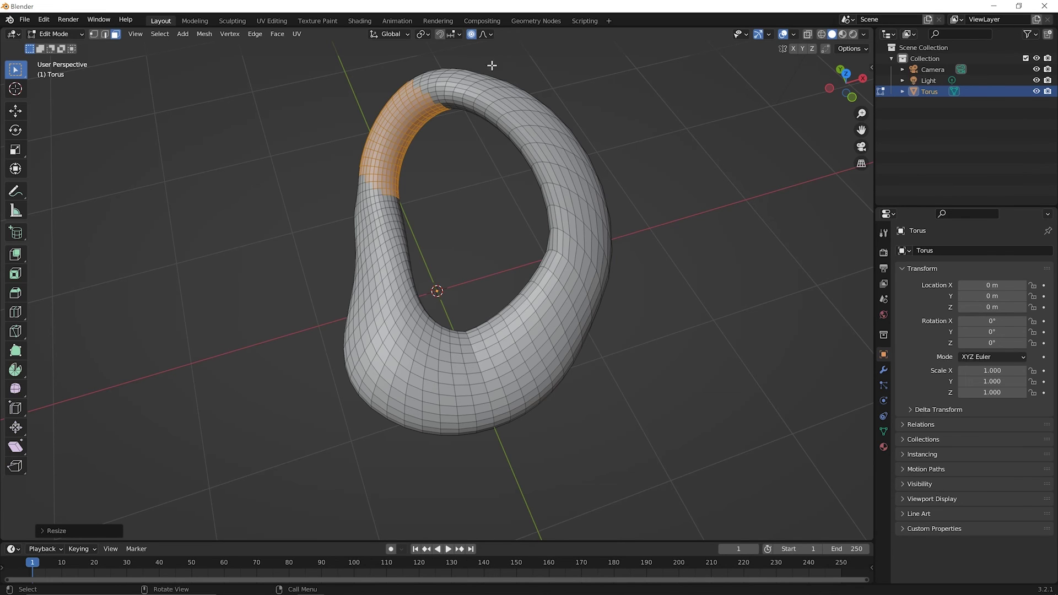
# Move the selected faces about 0.40 m toward the torus center with Inverse Square falloff and a proportional size of about 1.61 m.
pyautogui.click(483, 35)
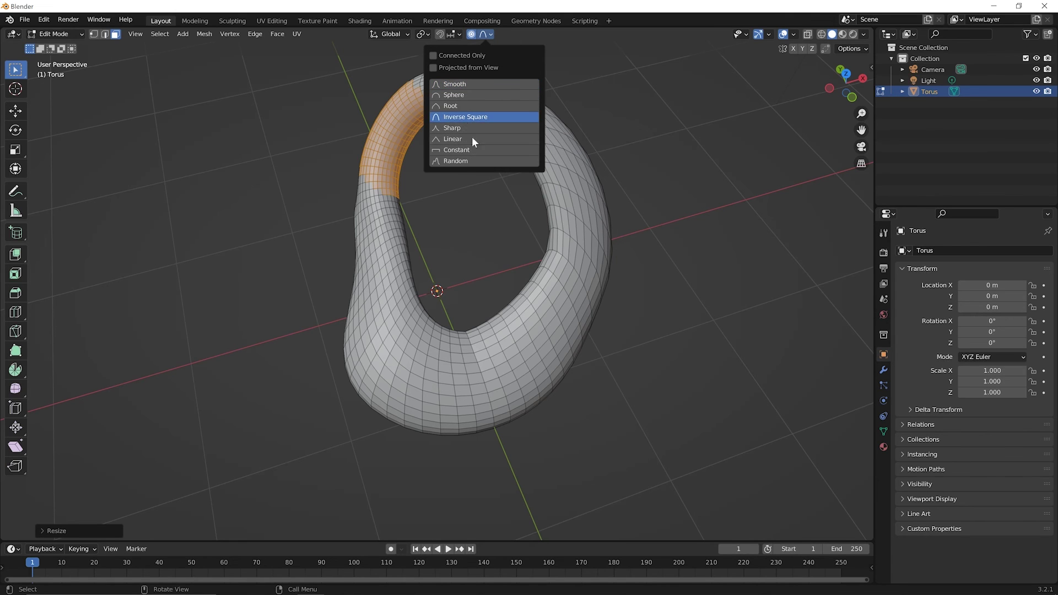
pyautogui.click(469, 117)
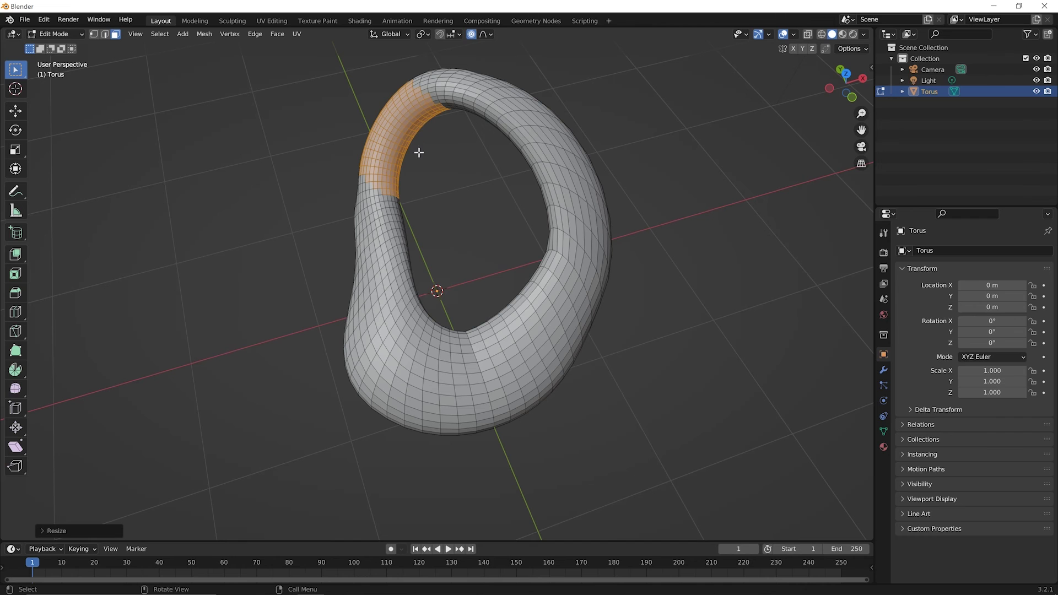
pyautogui.press('g')
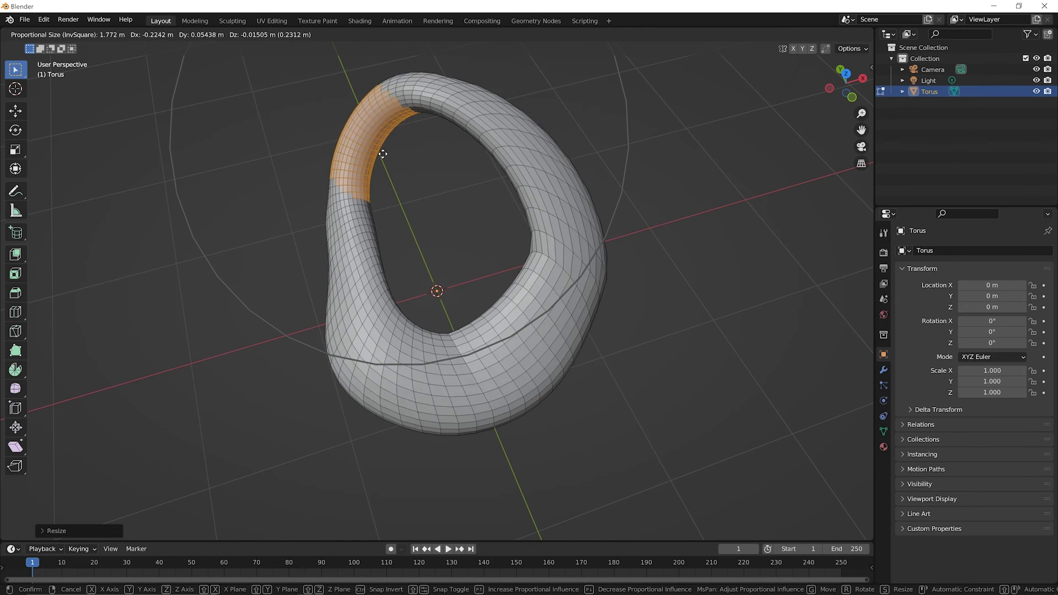
pyautogui.scroll(7, 423, 205)
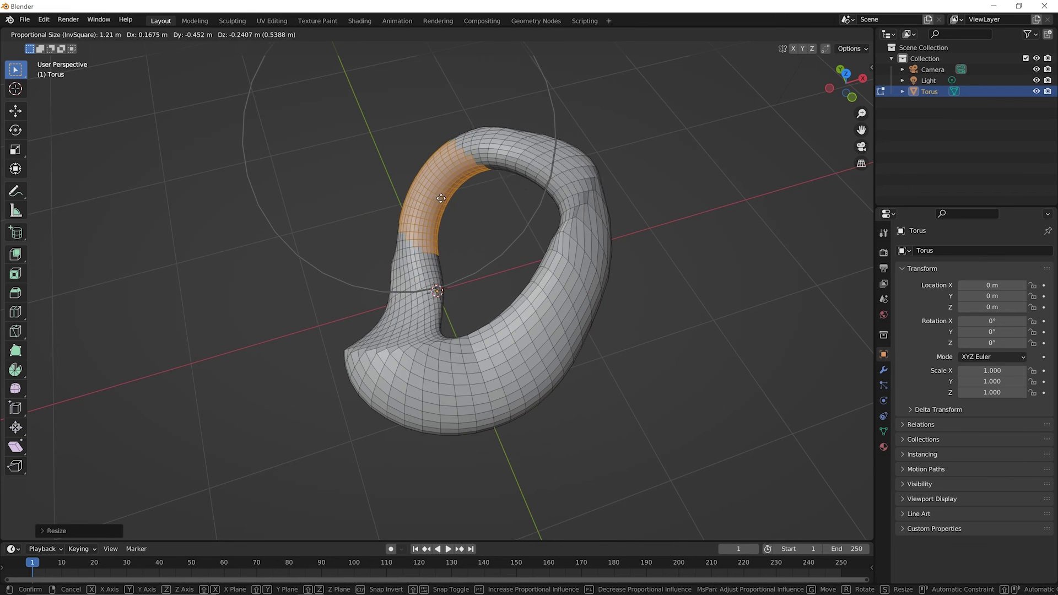
pyautogui.scroll(3, 429, 196)
pyautogui.scroll(-6, 374, 176)
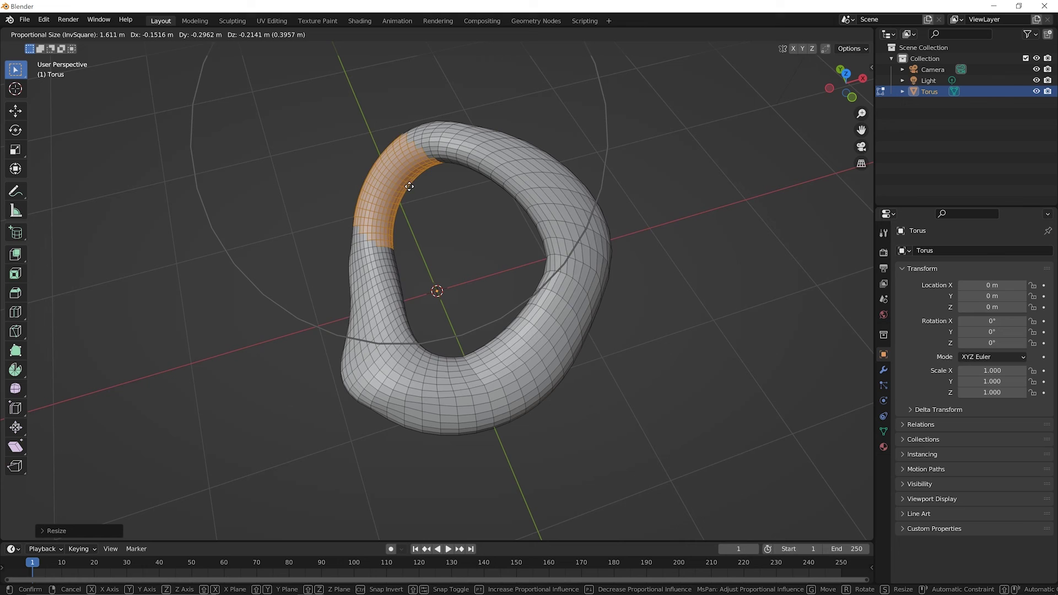
pyautogui.click(411, 190)
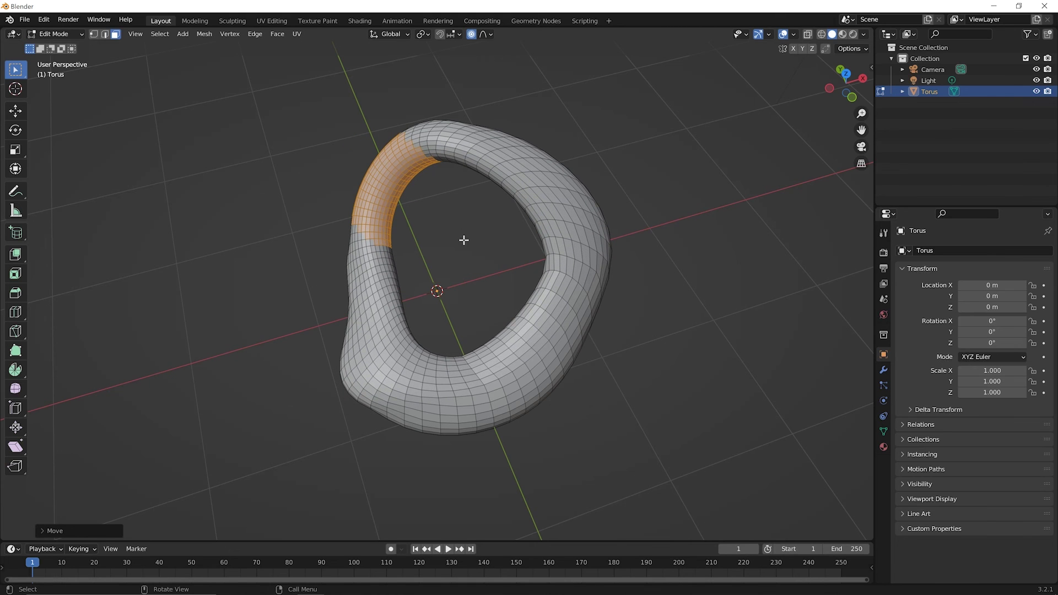
# Try moving the selected torus faces with proportional editing disabled, cancelling the move and re-enabling proportional editing.
pyautogui.scroll(3, 573, 339)
pyautogui.scroll(-2, 576, 342)
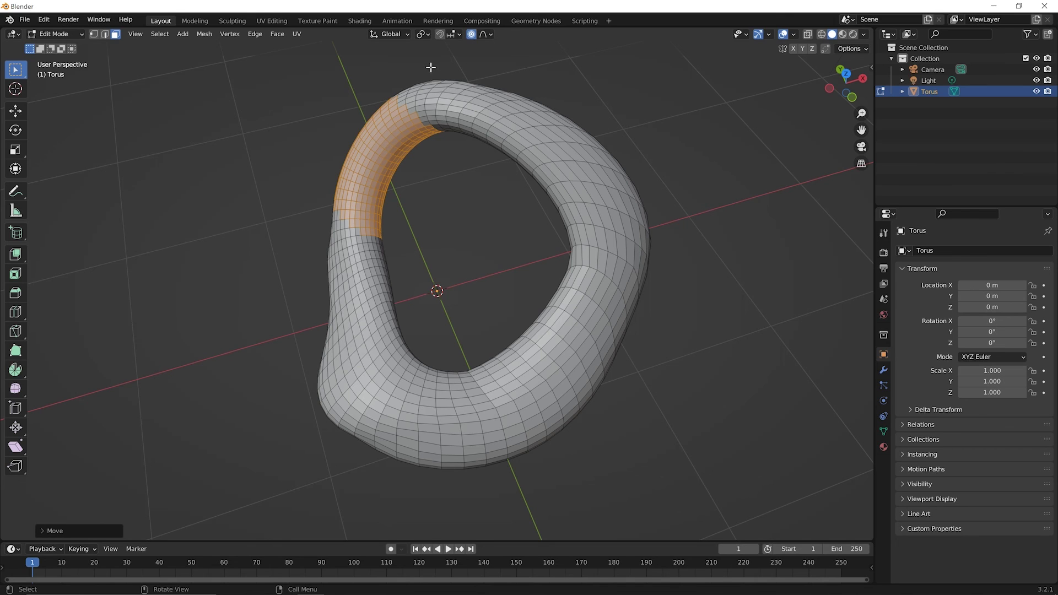
pyautogui.click(472, 35)
pyautogui.press('g')
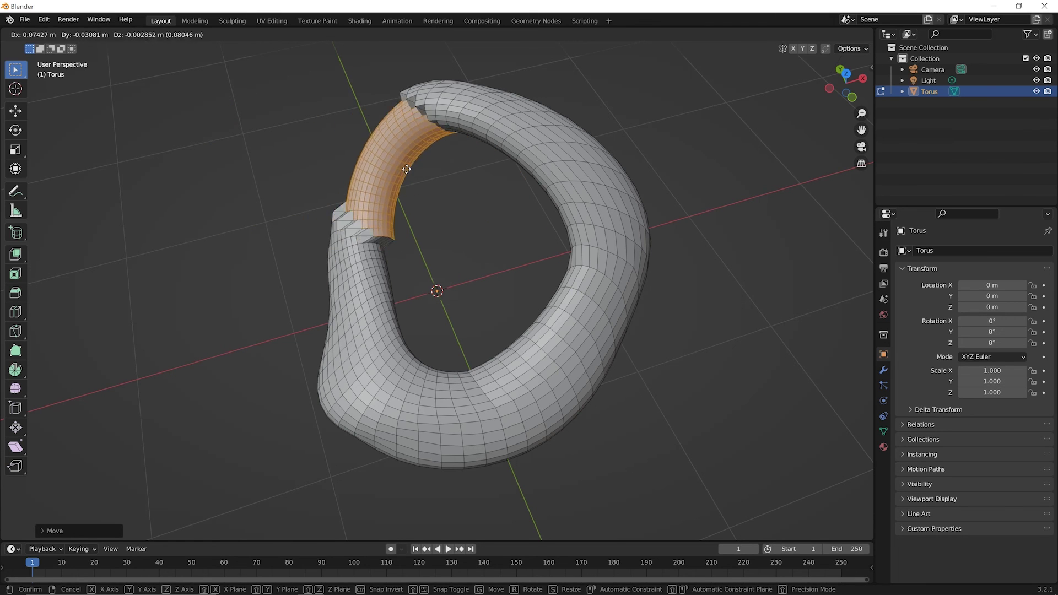
pyautogui.rightClick(400, 189)
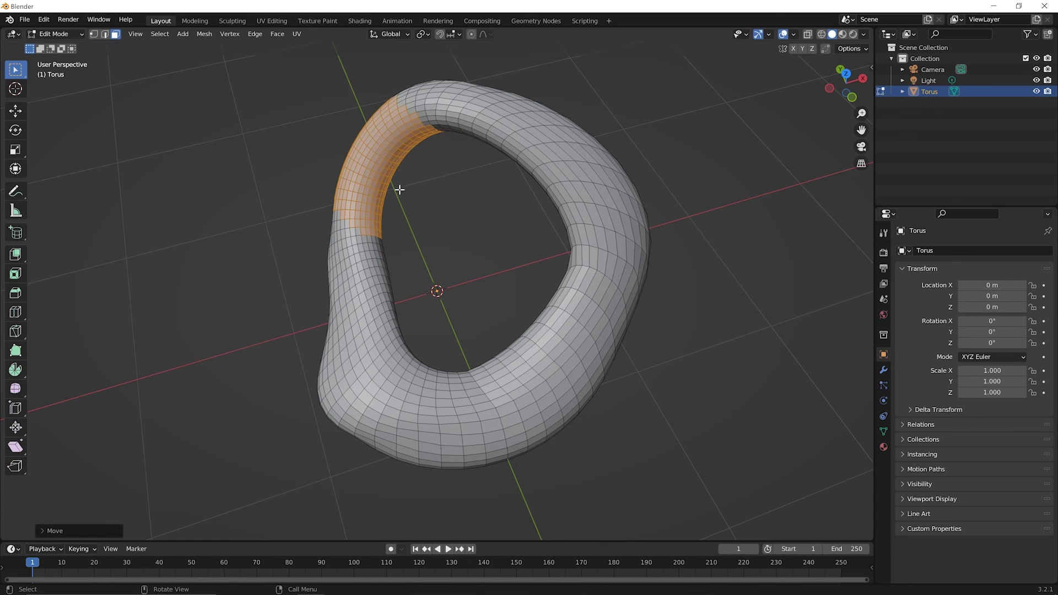
pyautogui.click(471, 34)
pyautogui.click(469, 32)
# Move the selected torus faces about 0.36 m, mainly along negative X, with Smooth falloff and a proportional size of about 1.61 m.
pyautogui.click(485, 35)
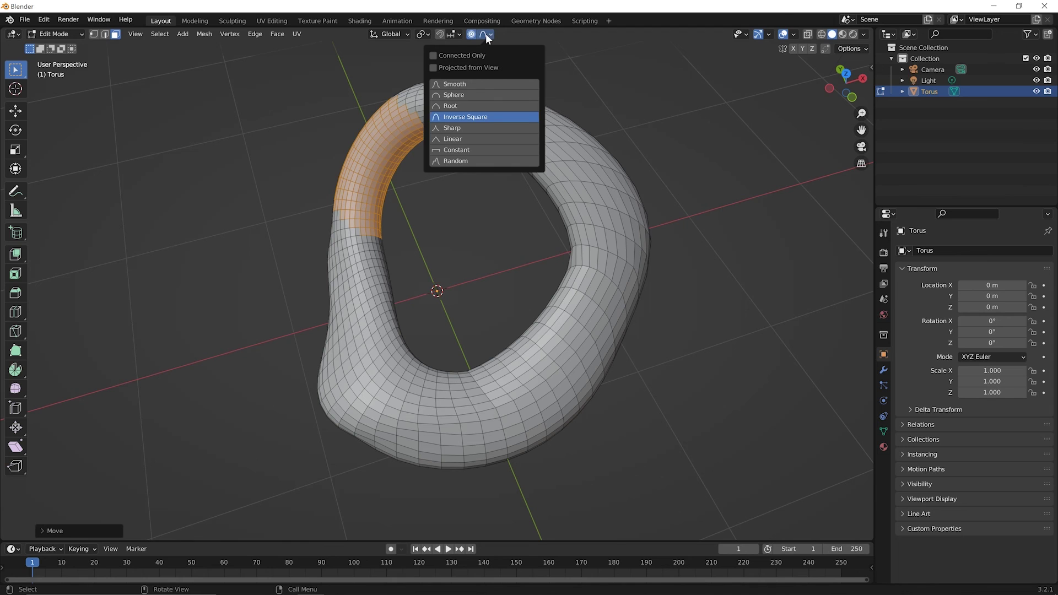
pyautogui.click(474, 84)
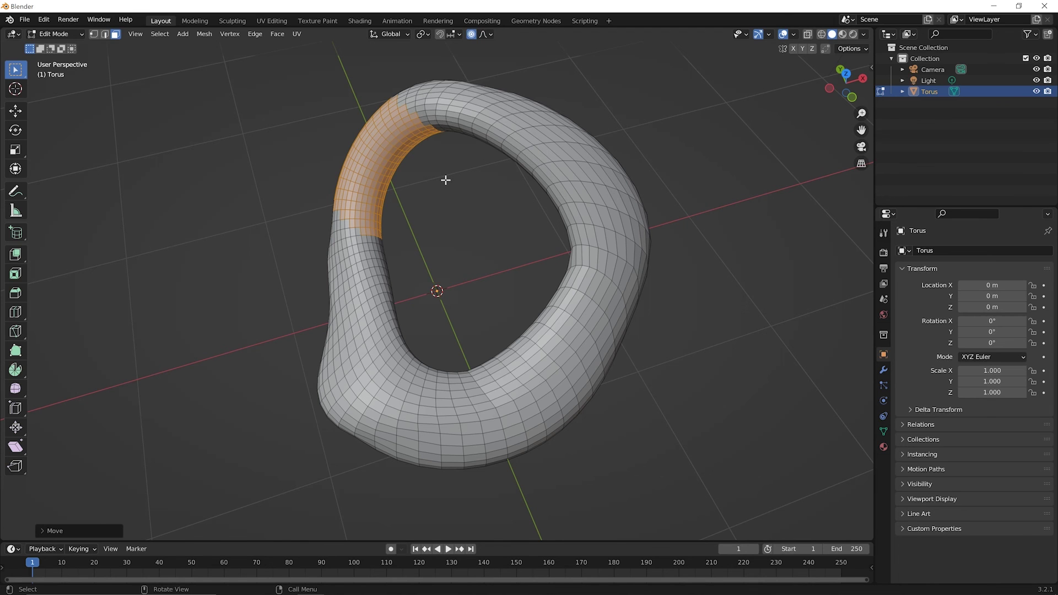
pyautogui.press('g')
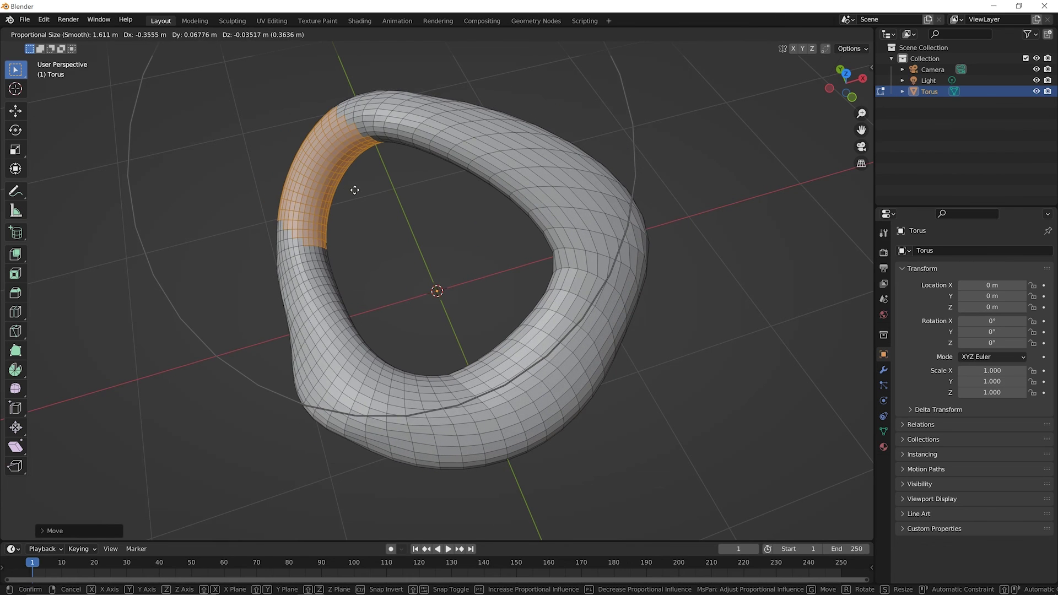
pyautogui.click(357, 191)
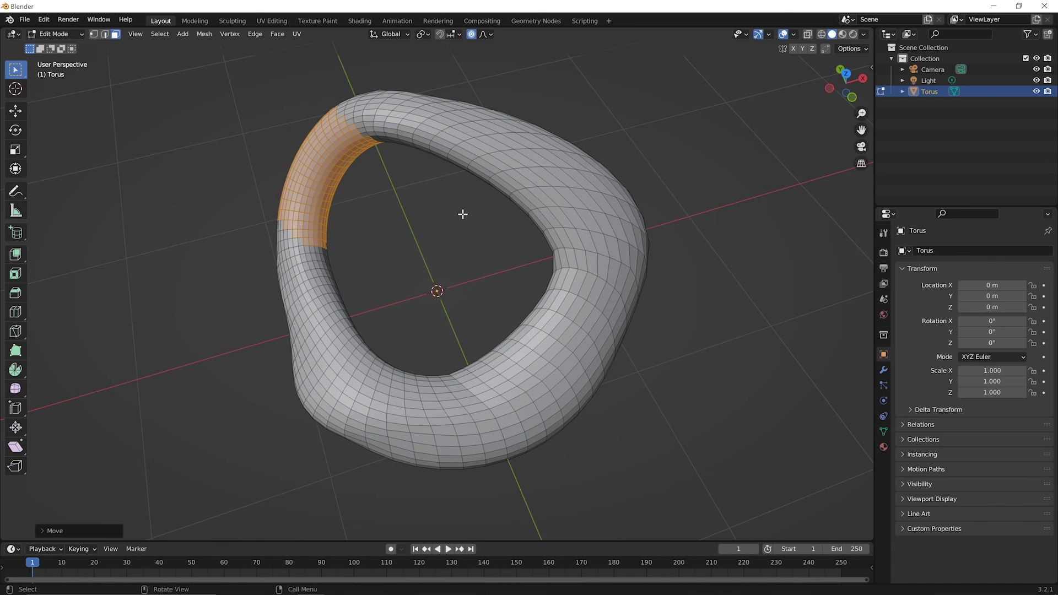